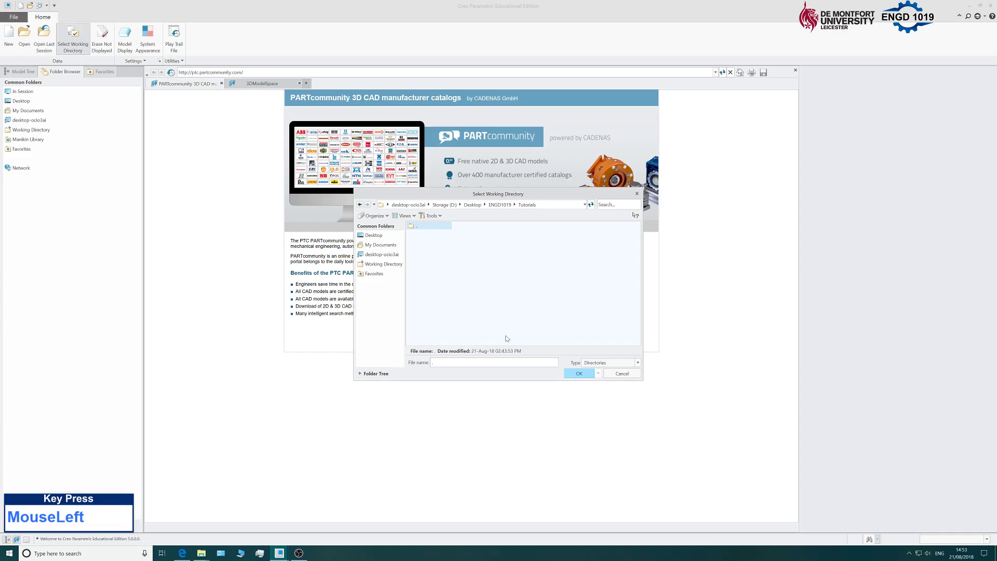
Set the Tutorials folder as the working directory and start a new solid part named T1 without the default template.
left_click(579, 374)
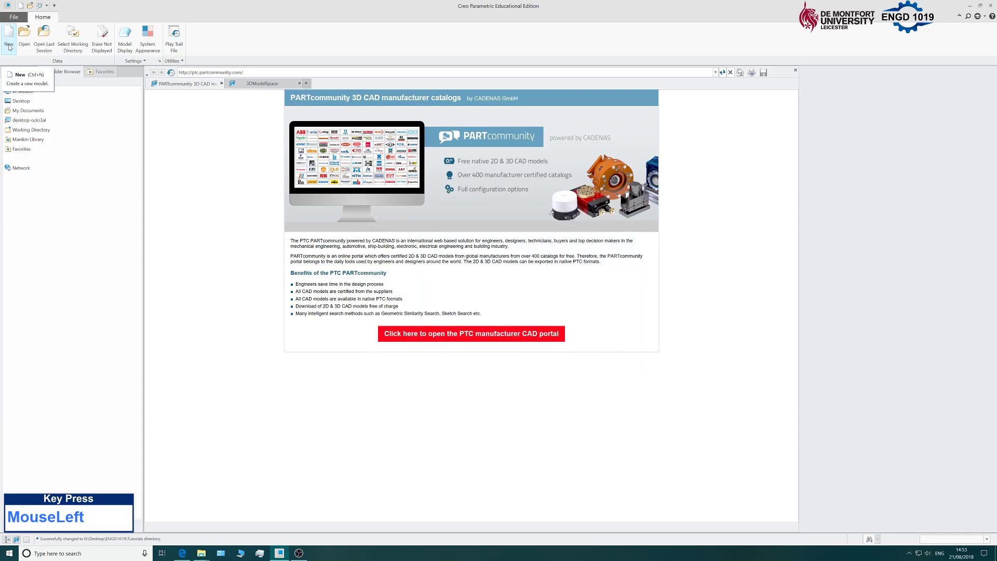
left_click(9, 46)
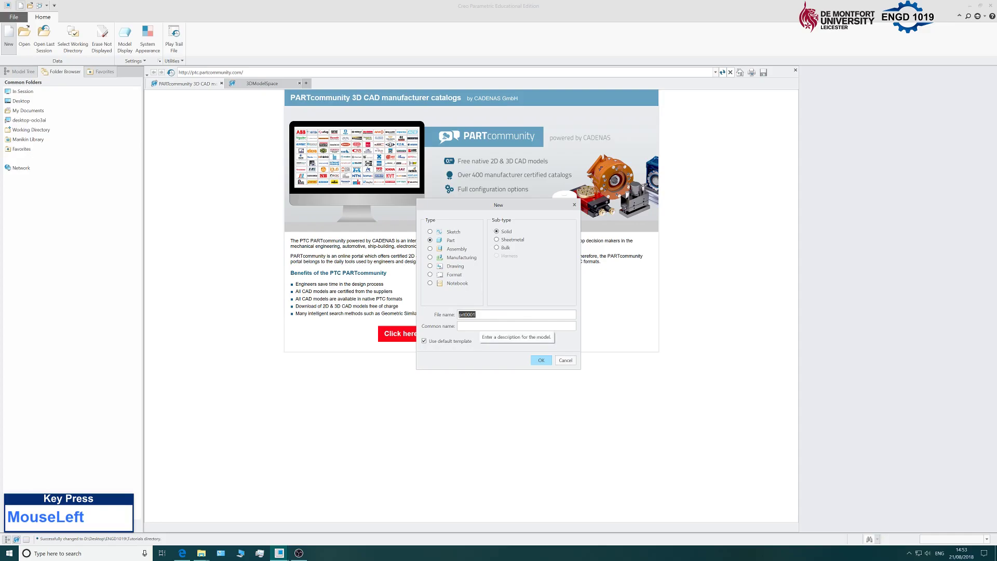
type("T1")
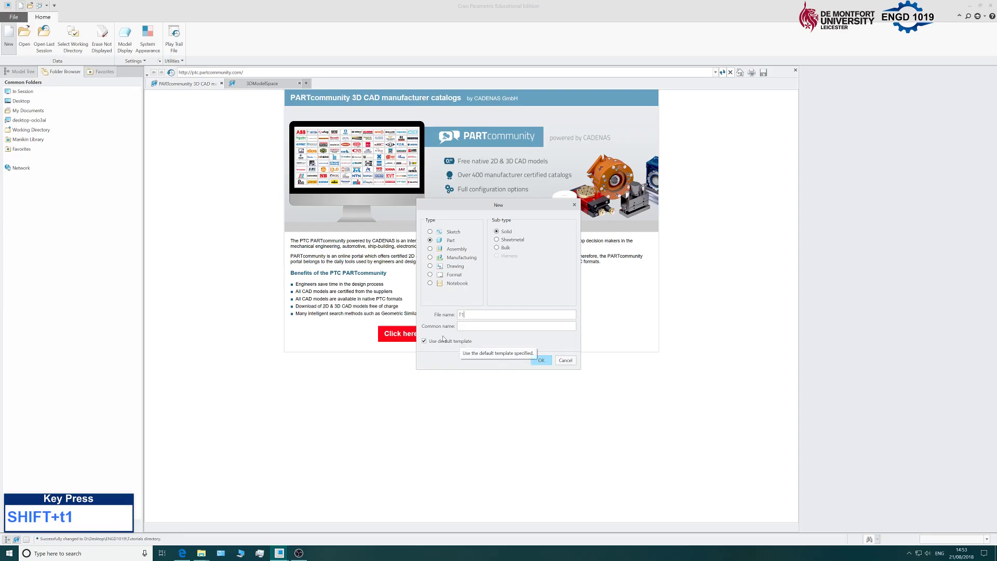
left_click(425, 341)
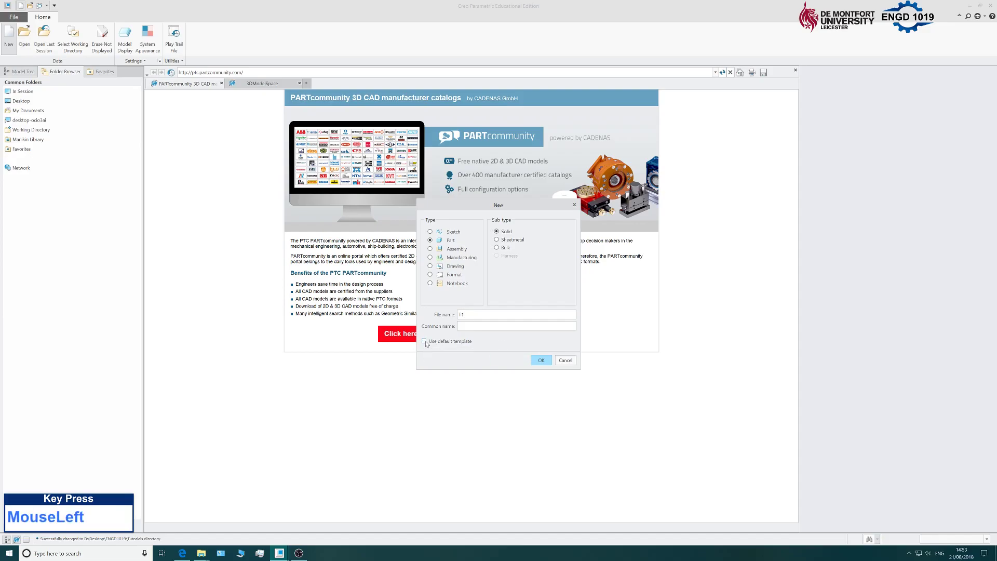
left_click(542, 361)
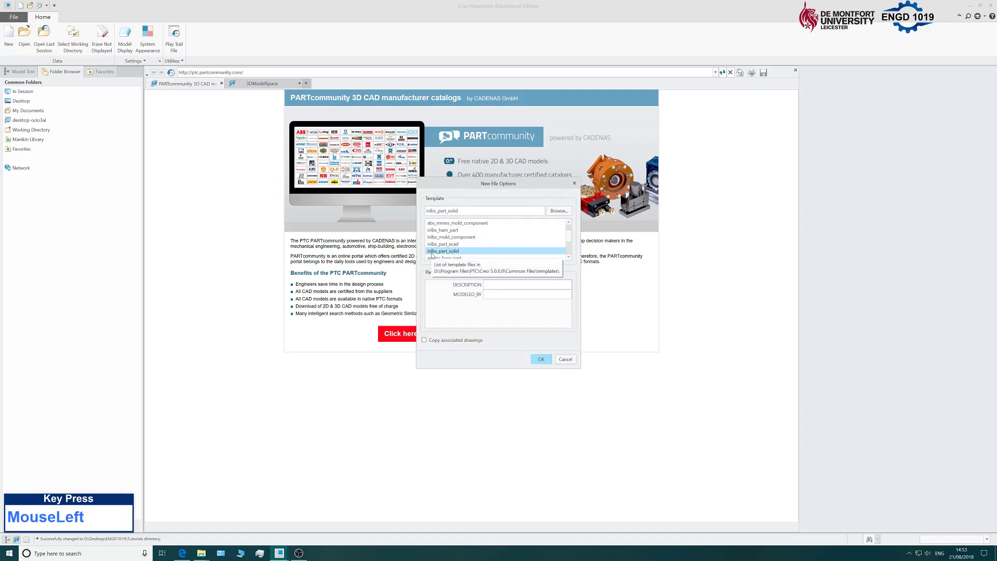
Create the new part from the mmns_part_solid template.
left_click_drag(569, 240, 423, 251)
left_click(448, 246)
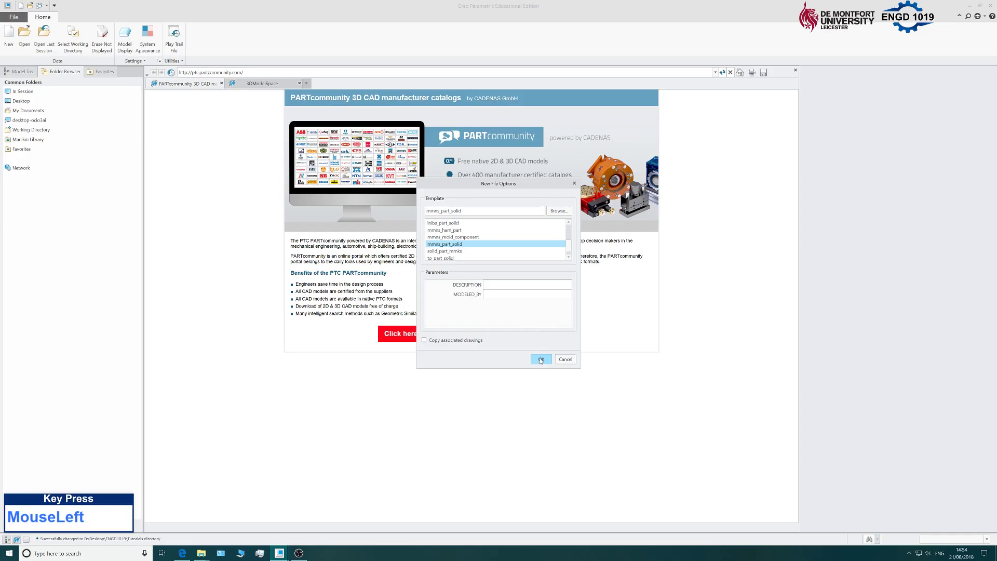
left_click(541, 360)
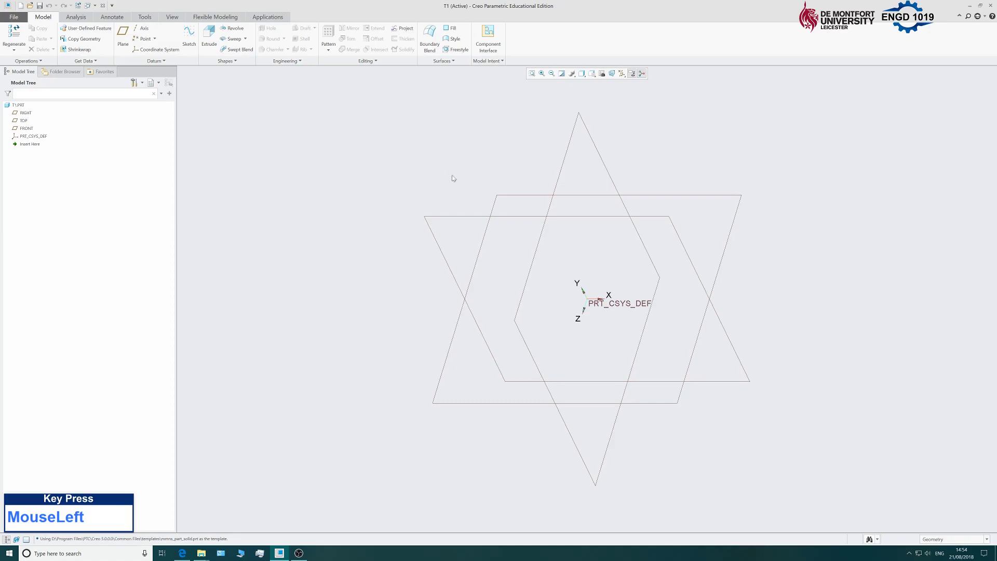
Start a sketch on the TOP plane and orient the view parallel to the sketch plane.
left_click(504, 197)
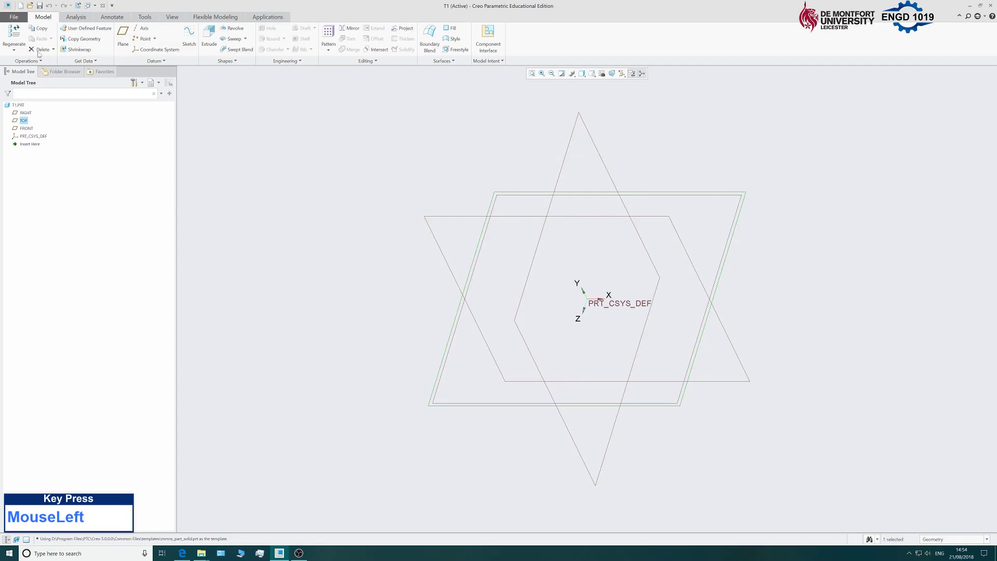
left_click(187, 40)
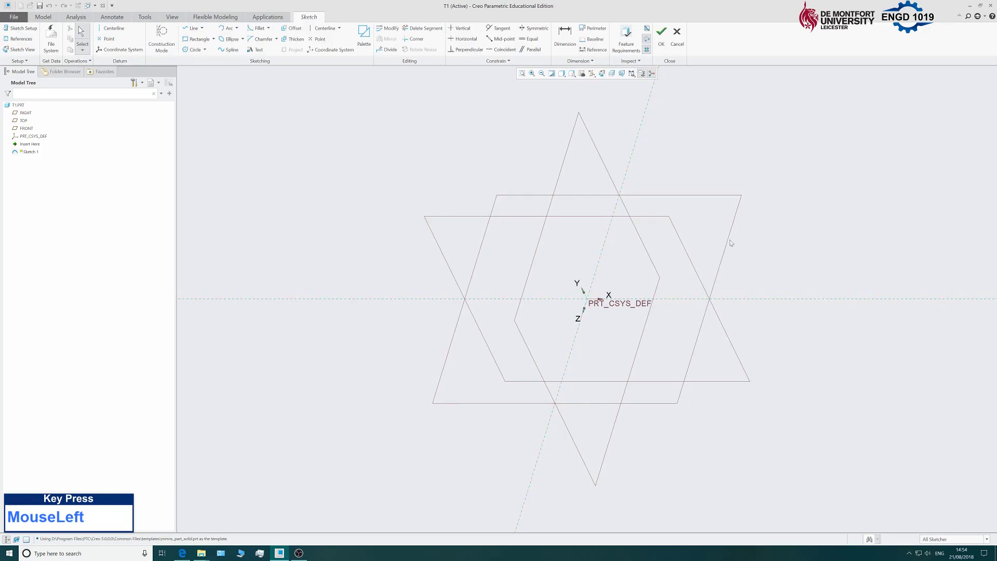
left_click(23, 51)
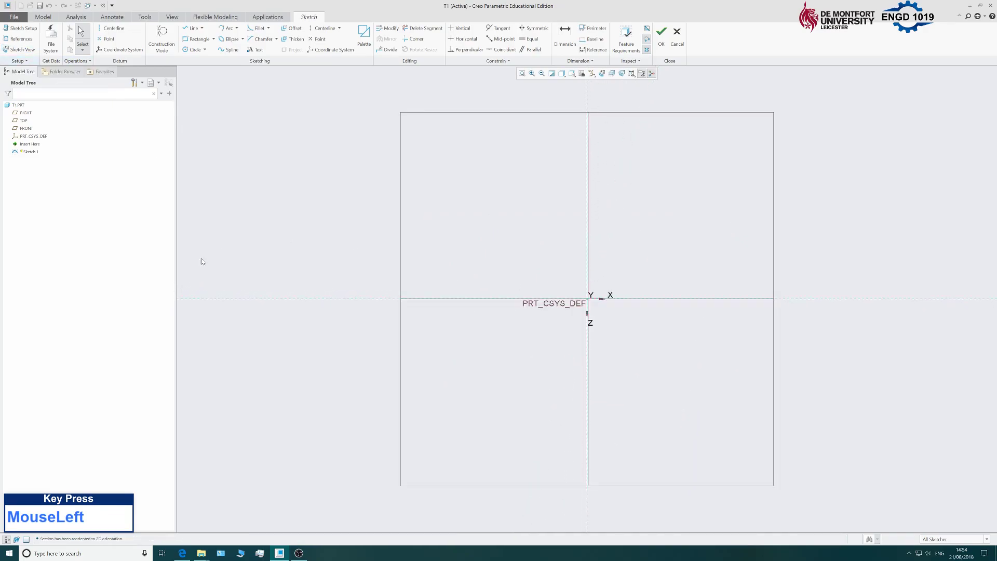
Sketch a corner rectangle about 289 mm wide and 144 mm high, starting at the origin and extending up along positive X.
scroll(278, 289, "up", 3)
scroll(412, 264, "down", 4)
scroll(412, 263, "up", 1)
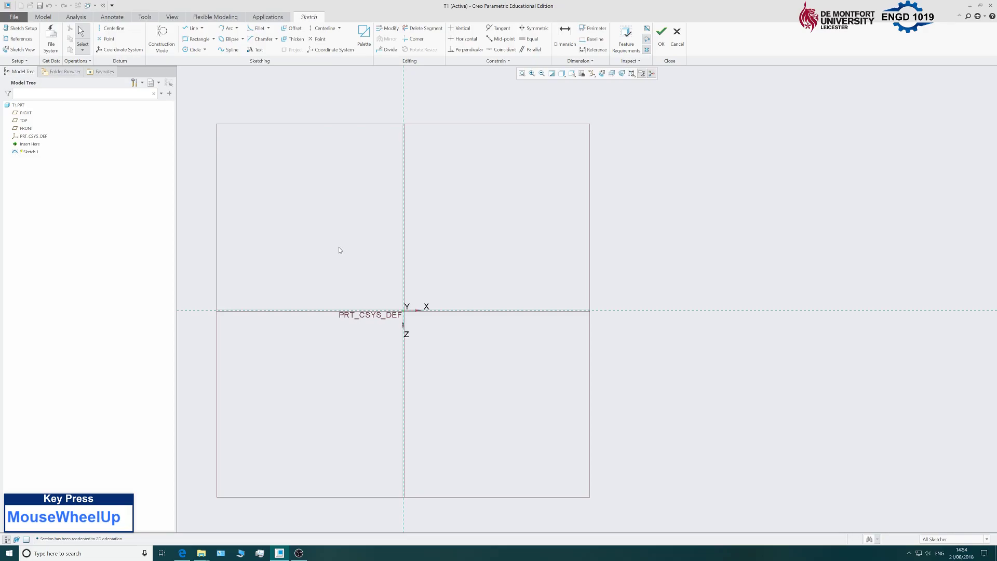
left_click(198, 40)
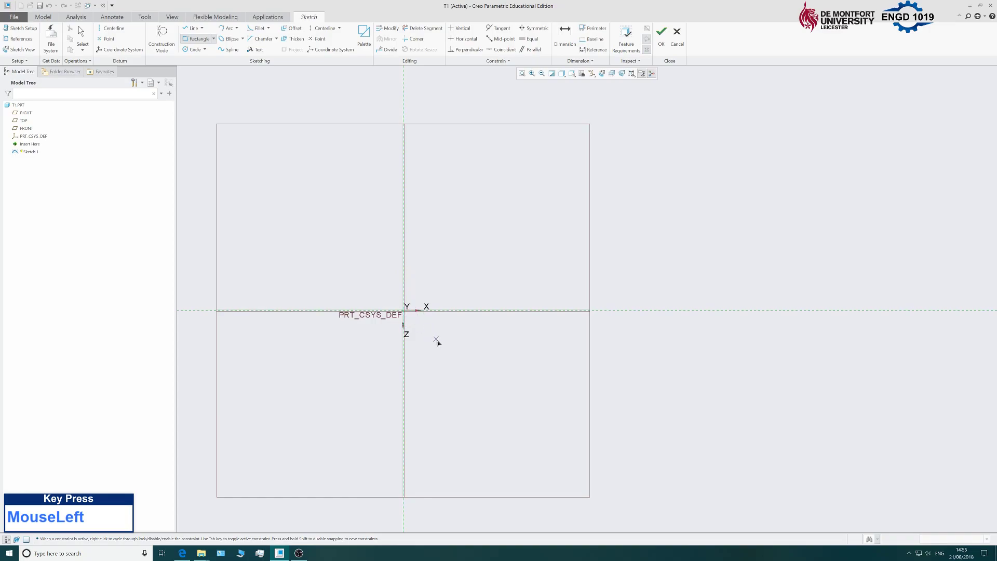
left_click(403, 315)
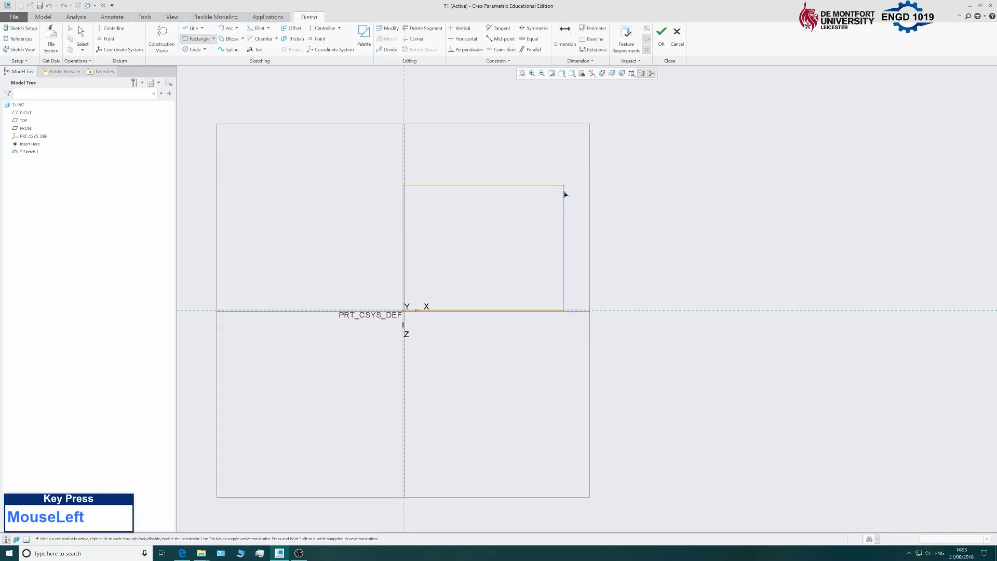
left_click(616, 208)
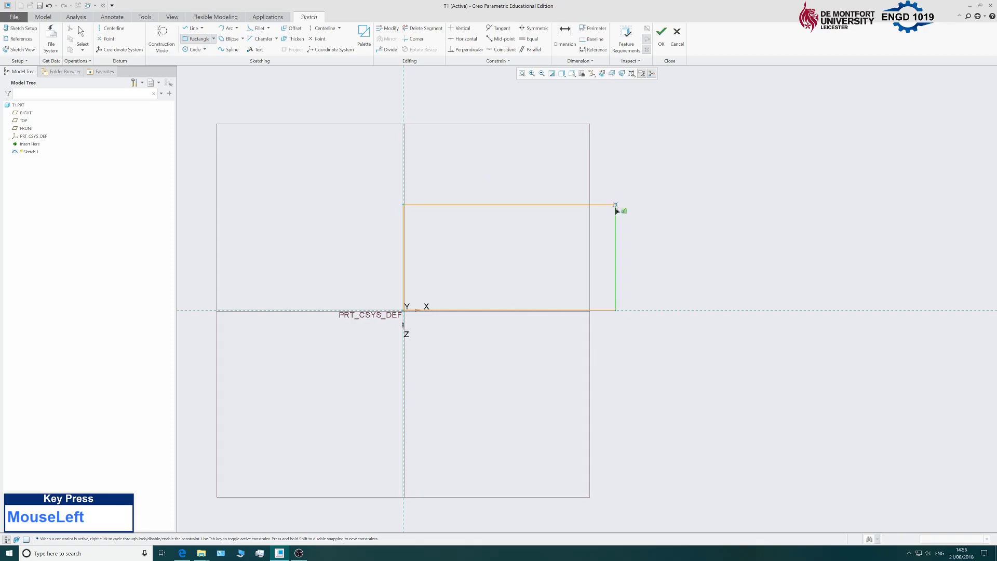
left_click(617, 252)
left_click(194, 41)
middle_click(681, 184)
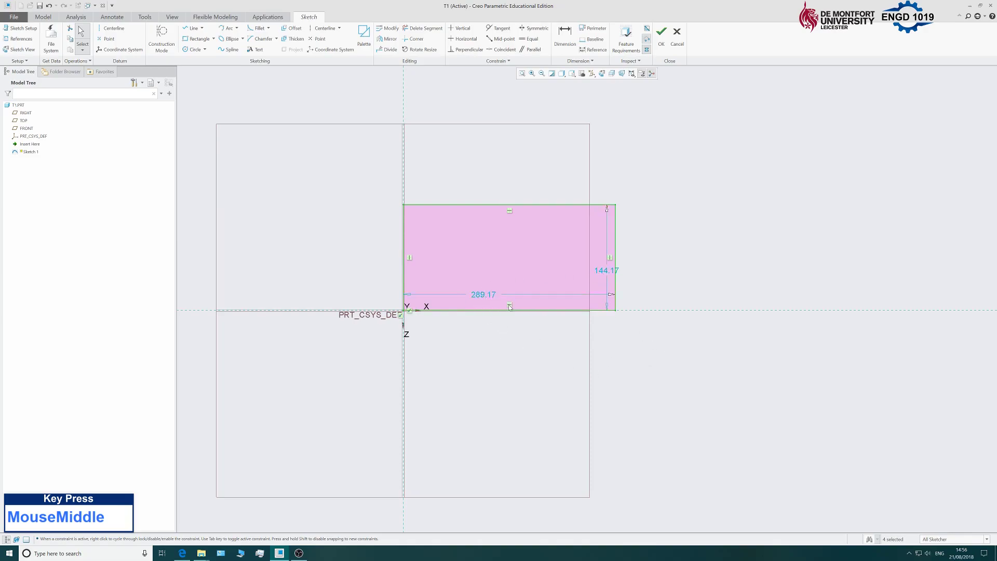
Reposition the rectangle's width dimension below the profile and its height dimension outside the far vertical edge.
left_click(481, 294)
left_click_drag(481, 297, 635, 344)
left_click_drag(604, 274, 670, 261)
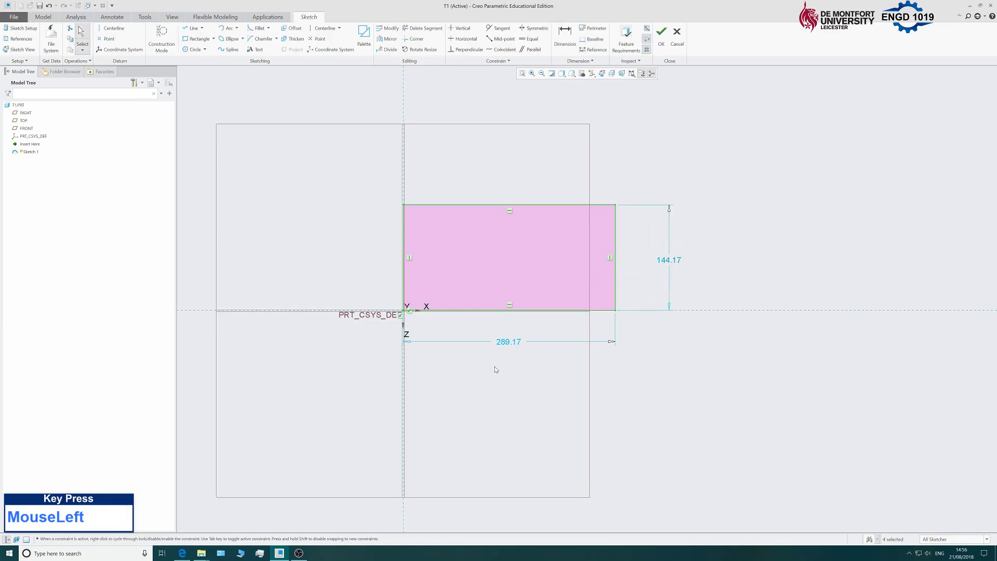
Set the rectangle's height to 110 mm and its width to 150 mm, and finish the sketch.
double_click(670, 263)
type("110")
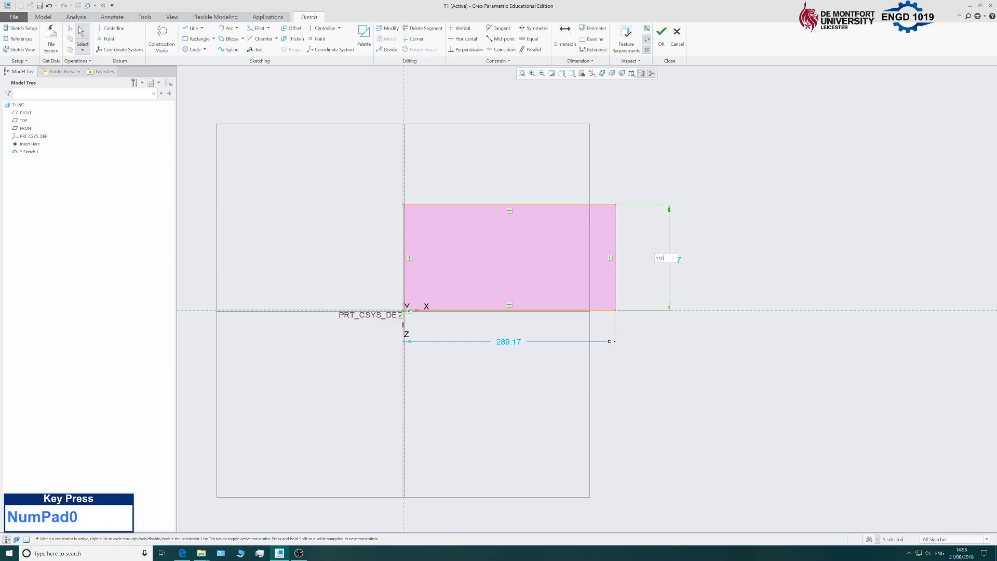
key("Return")
double_click(509, 342)
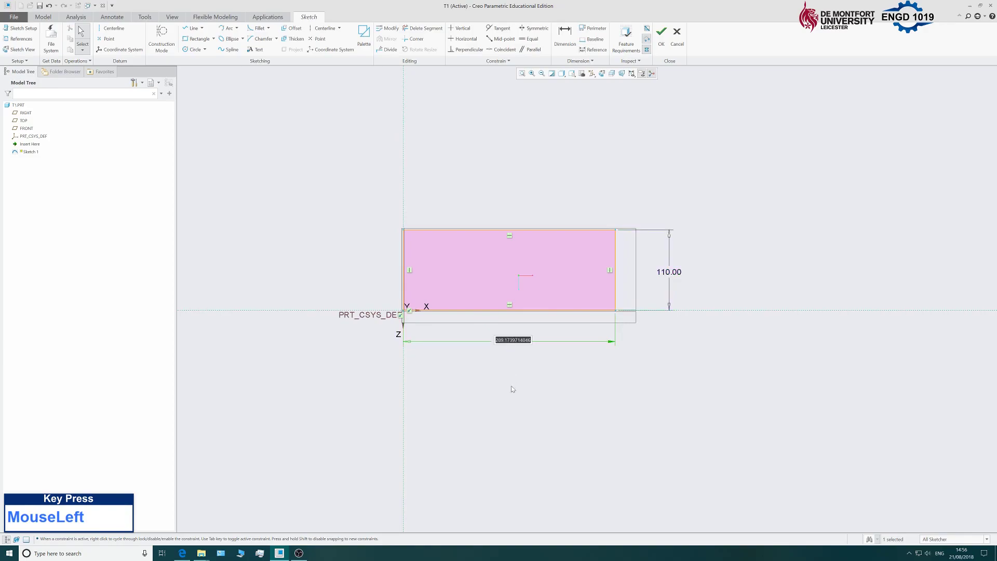
type("150")
key("Return")
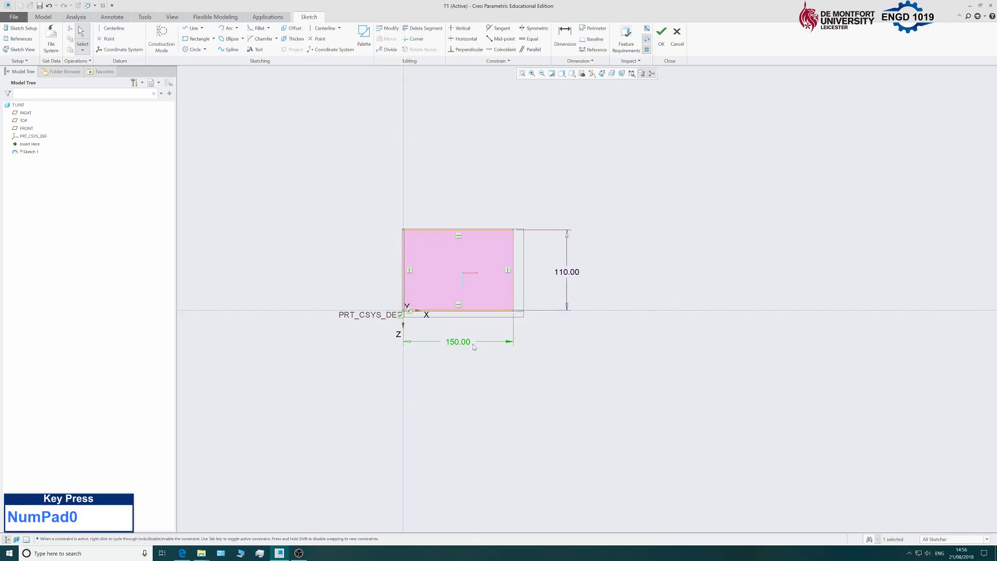
scroll(444, 324, "down", 2)
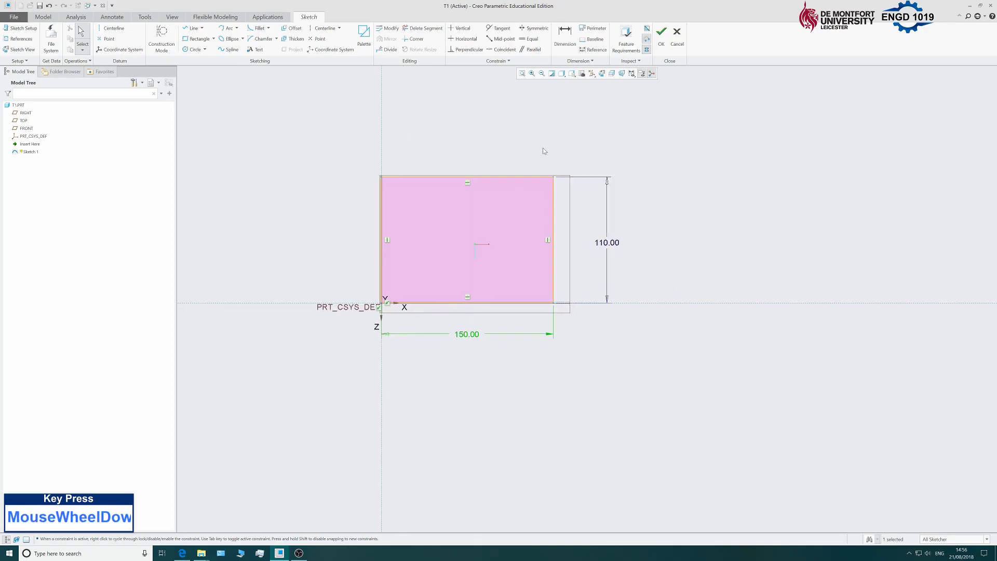
left_click(662, 41)
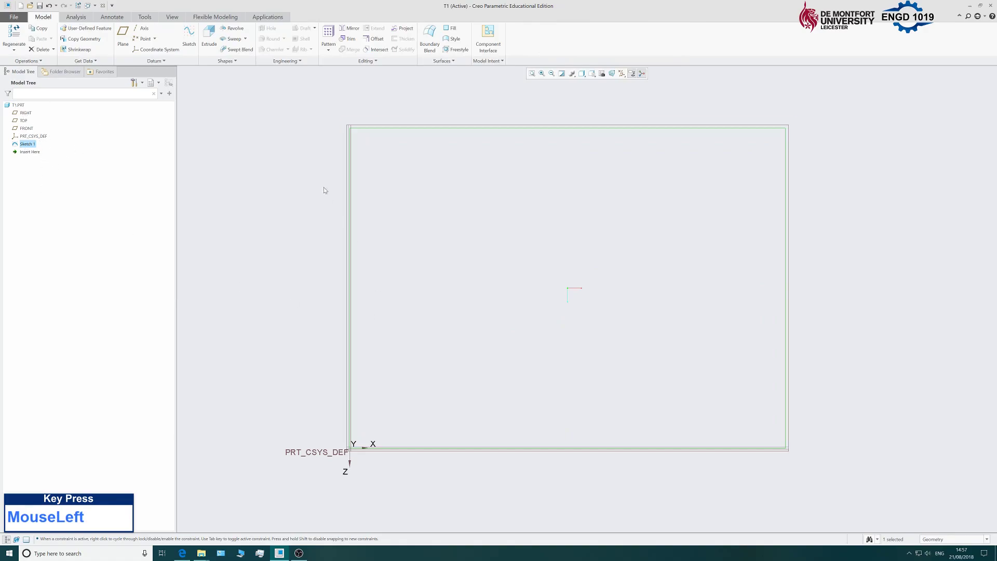
left_click(244, 201)
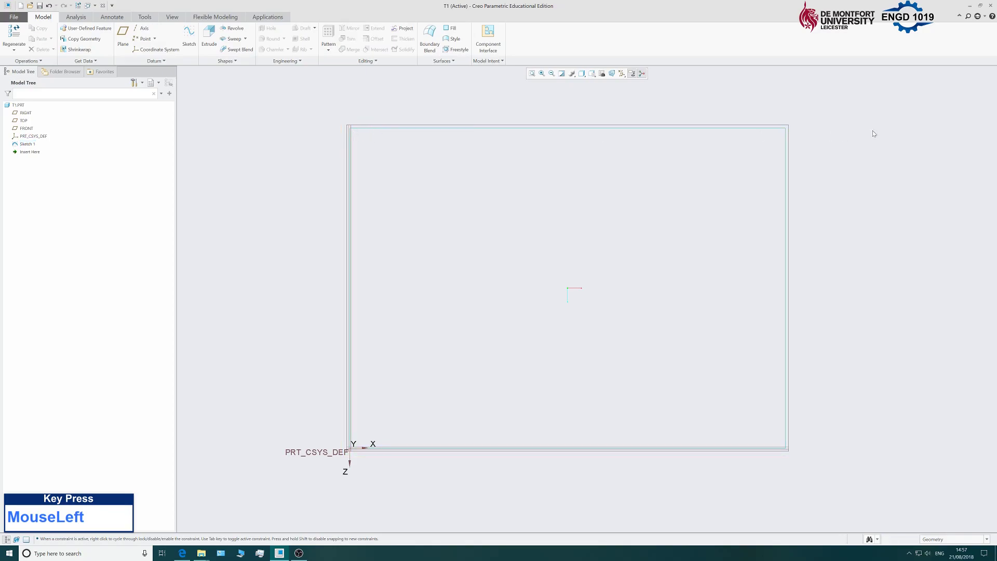
Start a solid Extrude of the finished rectangle sketch, Sketch 1.
left_click(28, 145)
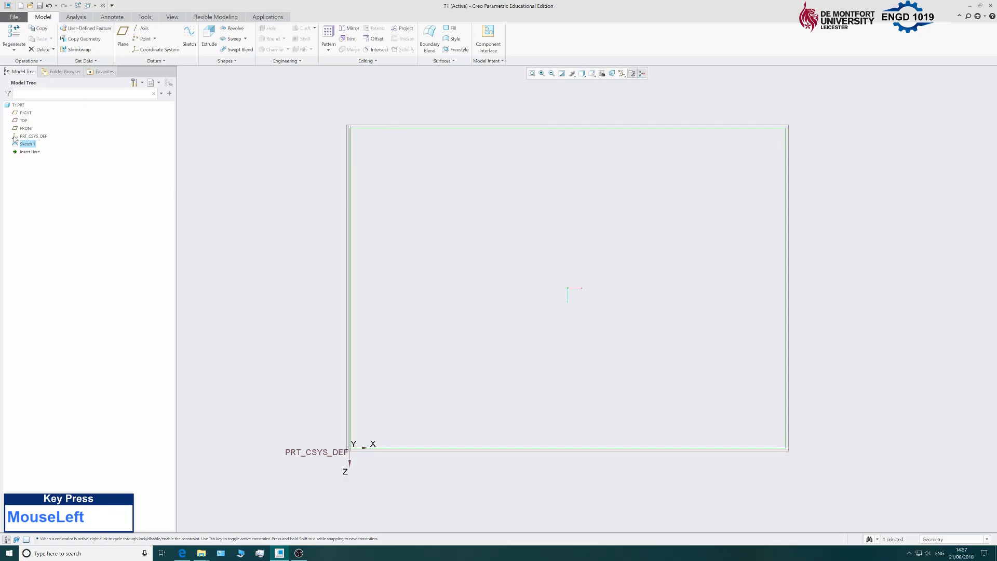
left_click(209, 36)
scroll(289, 260, "up", 3)
middle_click_drag(289, 263, 277, 216)
scroll(288, 229, "up", 5)
scroll(335, 295, "down", 5)
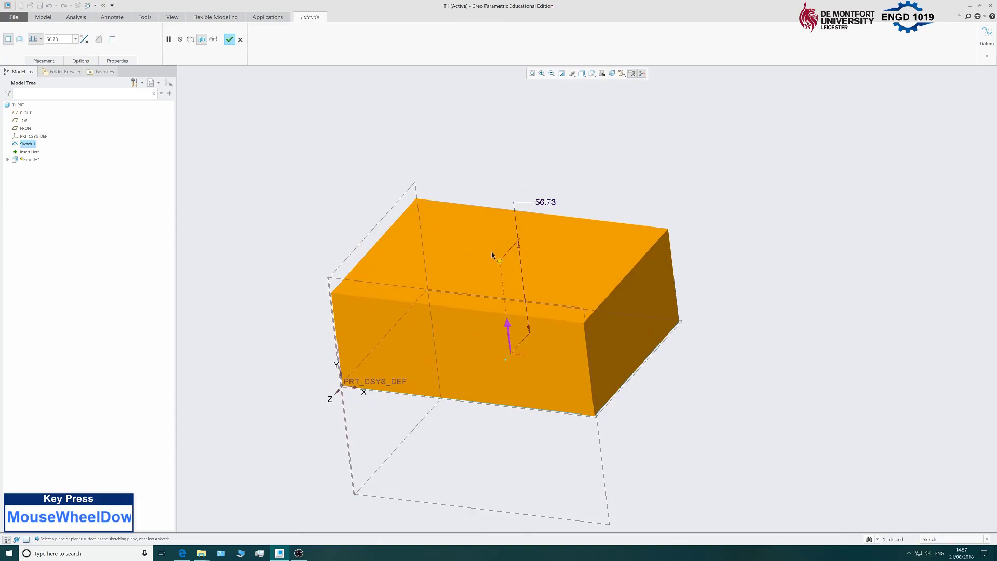
Set the extrusion depth of the rectangle to 20 mm.
mouse_move(500, 262)
left_mouse_down()
mouse_move(498, 236)
mouse_move(504, 283)
mouse_move(494, 195)
mouse_move(513, 300)
mouse_move(512, 260)
left_mouse_up()
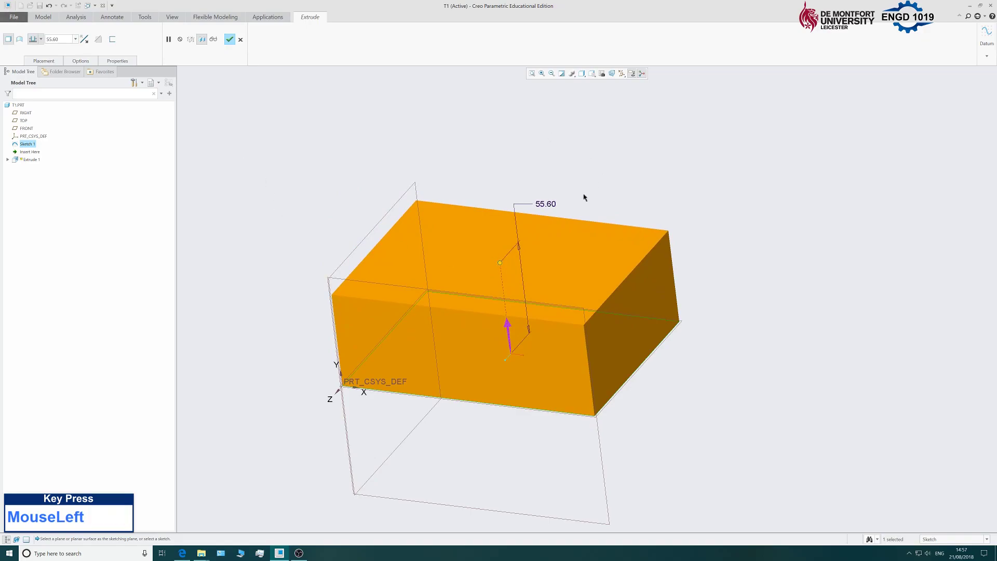
double_click(551, 205)
type("20")
key("Return")
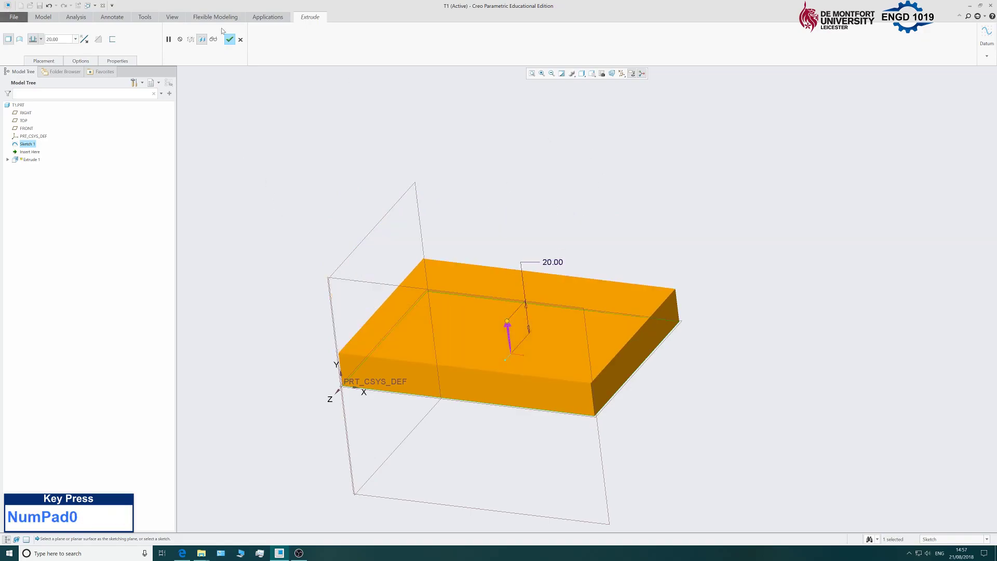
Set the extrusion depth to 10 mm and complete the plate.
left_click(54, 39)
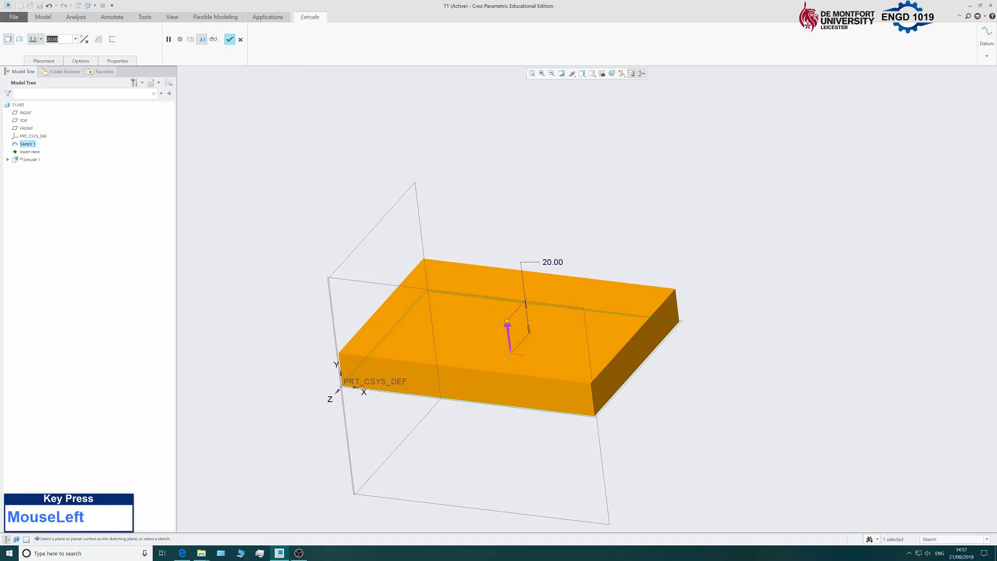
type("10")
key("Return")
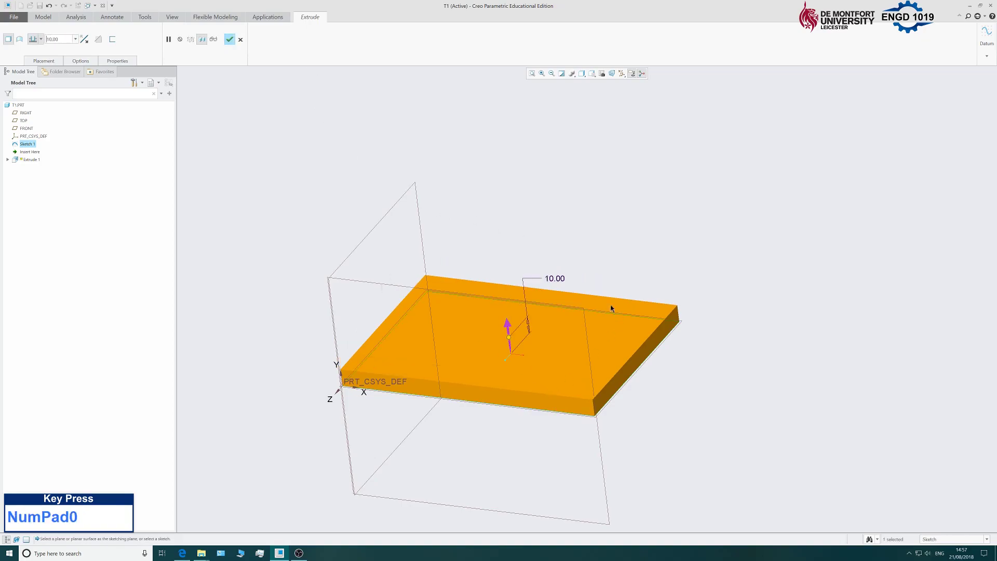
left_click(230, 40)
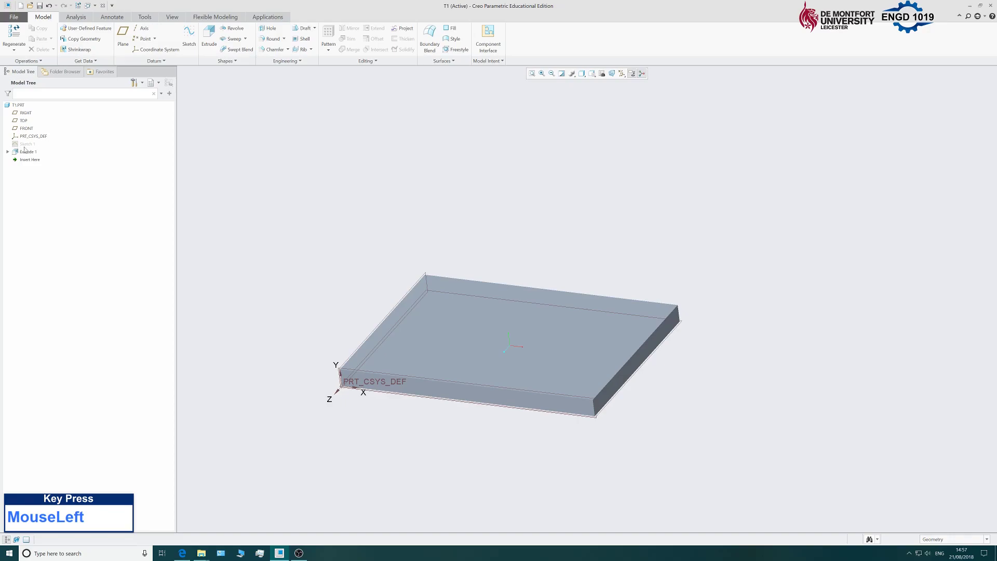
Start a new sketch and move its placement dialog closer to the model.
mouse_move(444, 254)
middle_mouse_down()
mouse_move(374, 229)
mouse_move(366, 325)
mouse_move(363, 296)
mouse_move(390, 298)
mouse_move(360, 296)
mouse_move(363, 305)
mouse_move(372, 292)
mouse_move(374, 307)
mouse_move(367, 276)
mouse_move(372, 293)
middle_mouse_up()
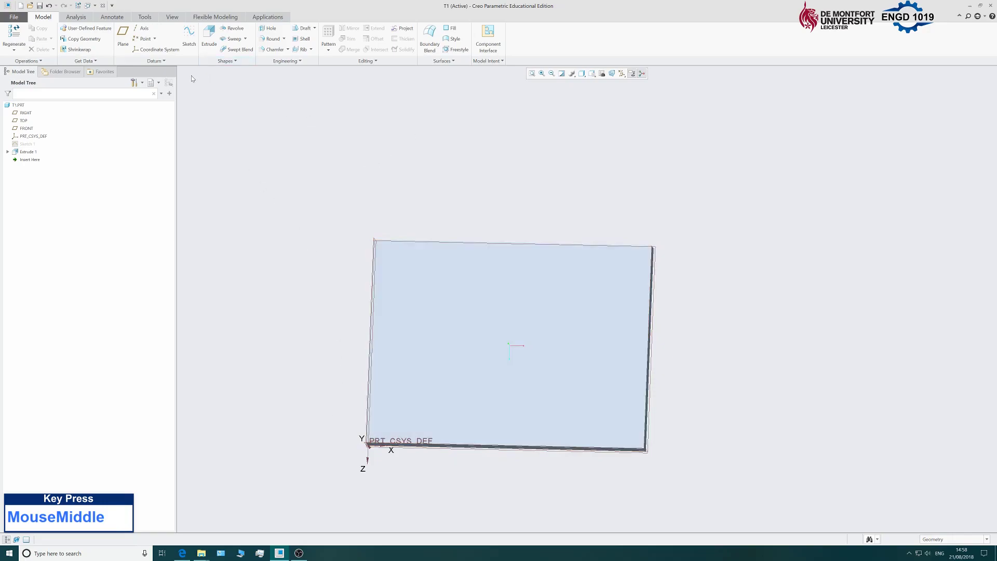
left_click(191, 38)
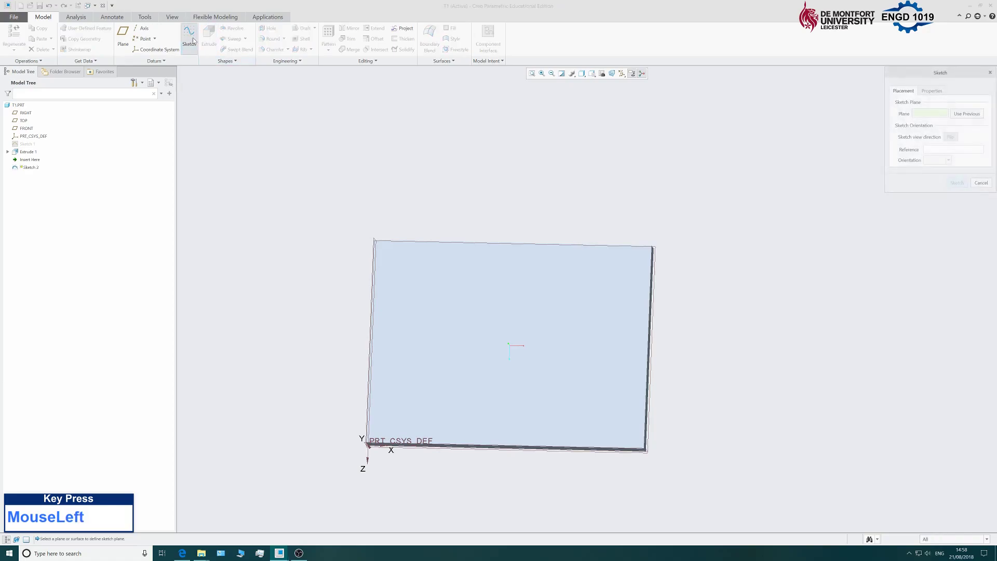
left_click_drag(943, 76, 920, 93)
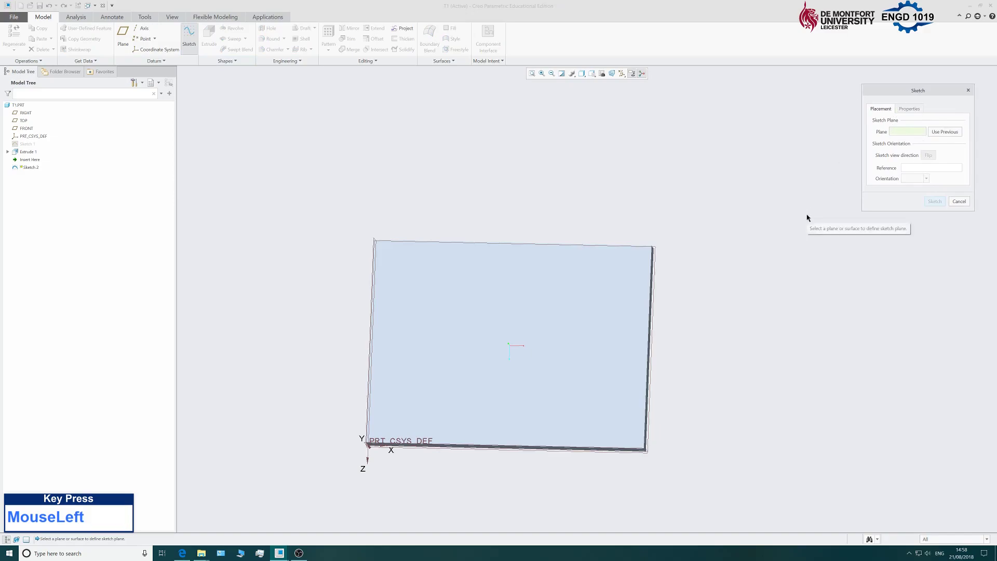
Examine the plate from different angles and distances to identify its large upper face for sketching.
scroll(311, 287, "up", 3)
scroll(329, 298, "down", 2)
scroll(400, 302, "up", 2)
middle_click_drag(706, 336, 665, 294)
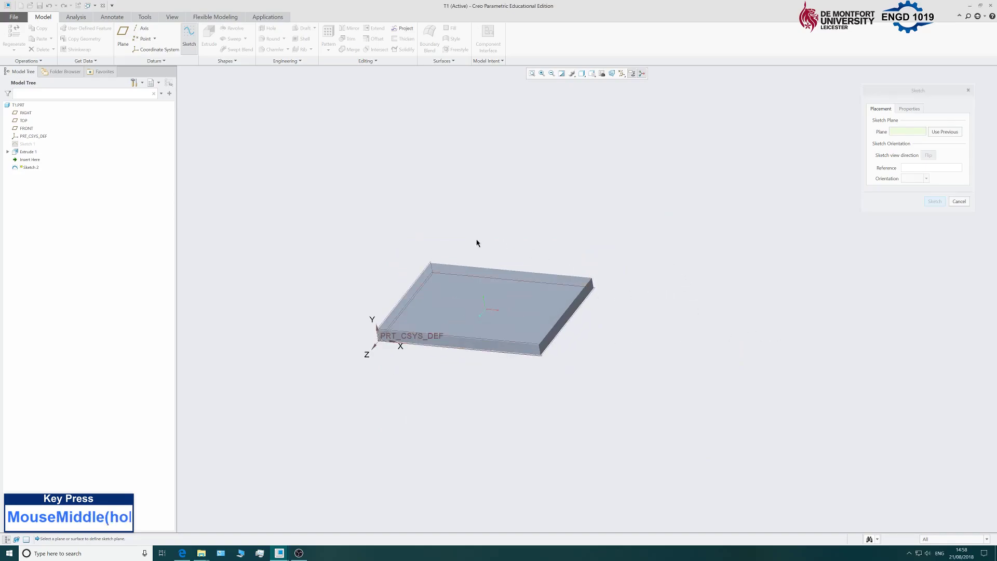
scroll(555, 352, "down", 3)
scroll(554, 352, "down", 2)
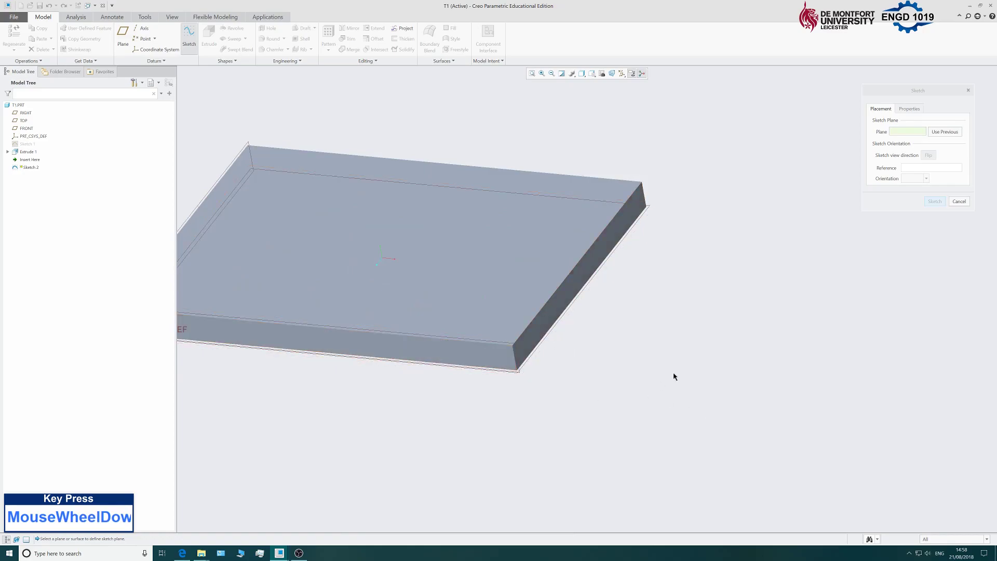
scroll(655, 395, "up", 3)
scroll(577, 400, "down", 3)
middle_click_drag(292, 318, 375, 318)
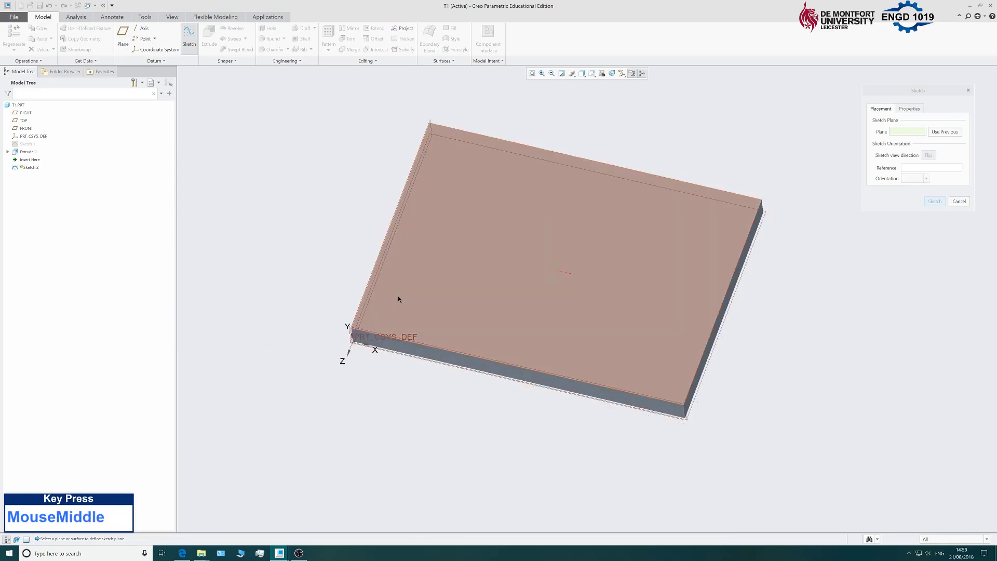
Start the sketch on the plate's large upper face and orient the view square to the sketch plane.
left_click(398, 298)
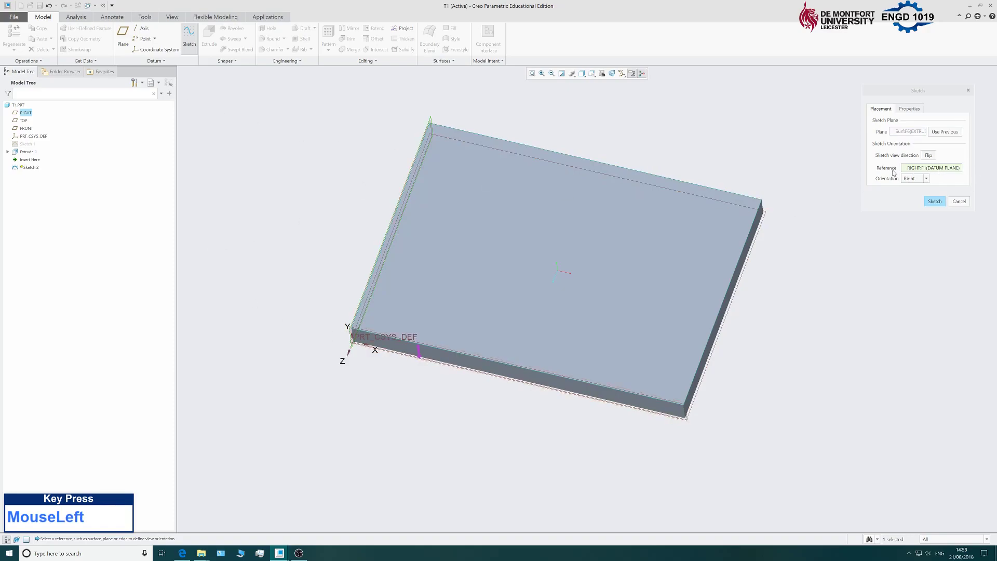
left_click(935, 202)
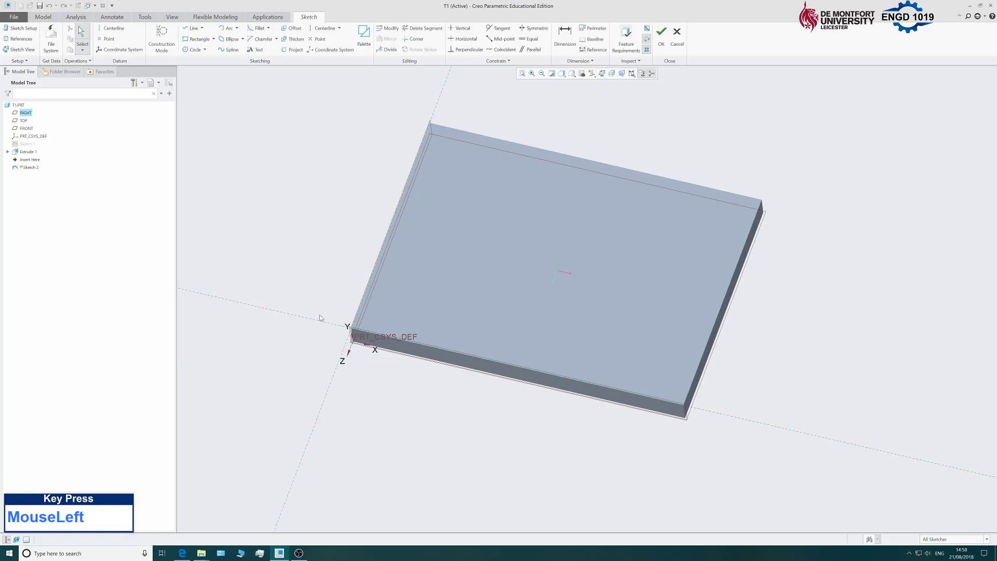
left_click(24, 50)
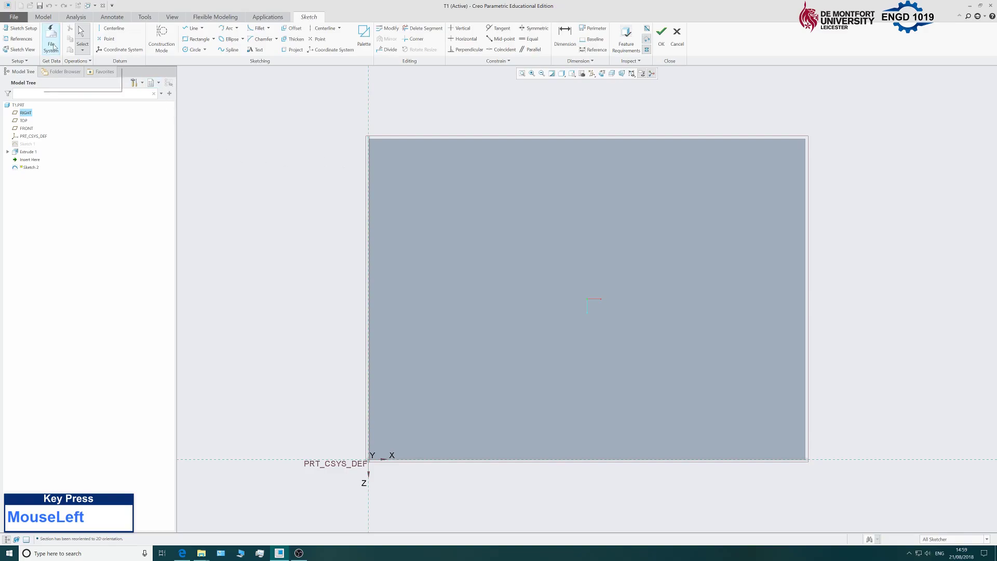
Add the plate's upper and right edges as sketch references alongside the RIGHT and FRONT datum planes.
left_click(17, 39)
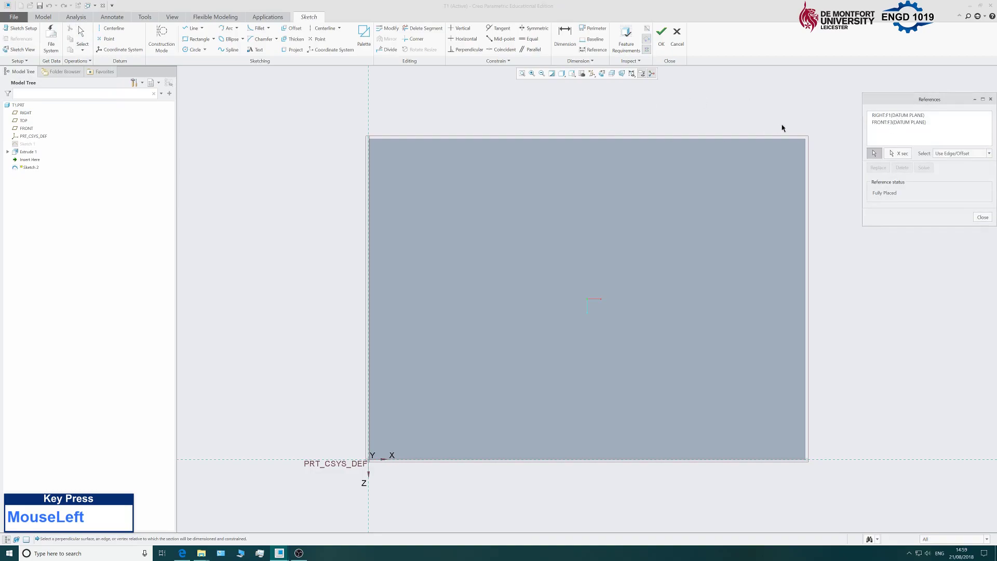
left_click(885, 116)
left_click(882, 123)
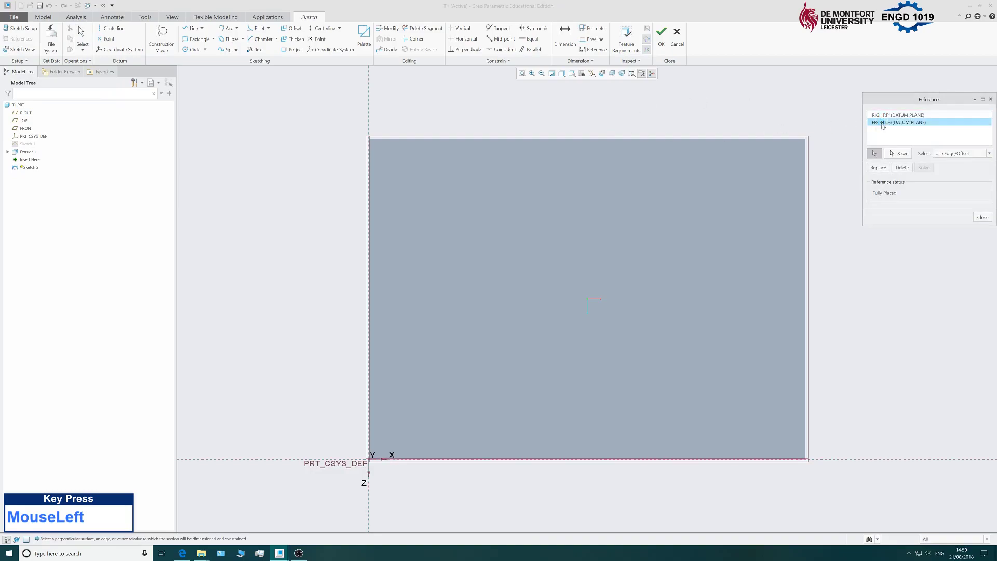
left_click(887, 114)
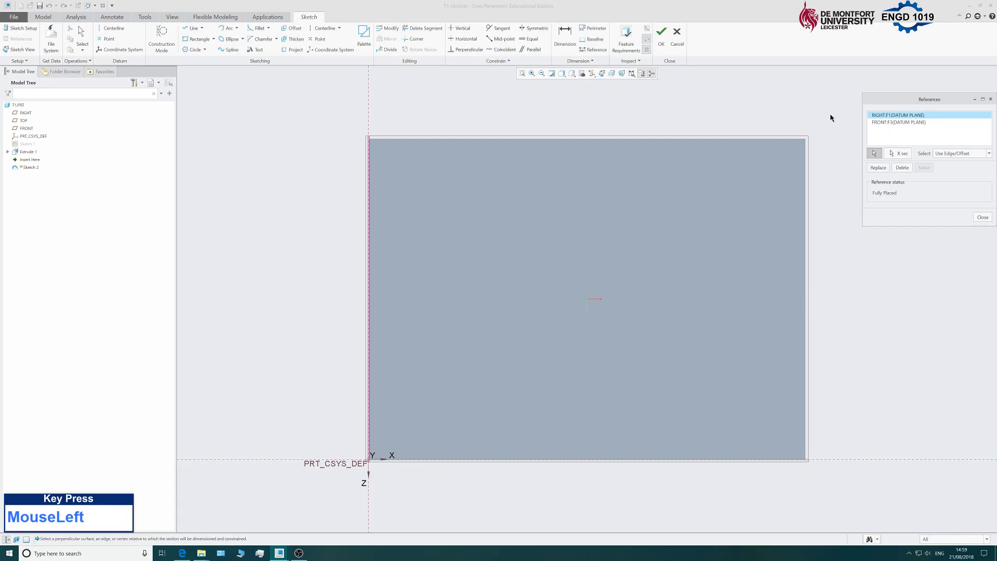
left_click(564, 139)
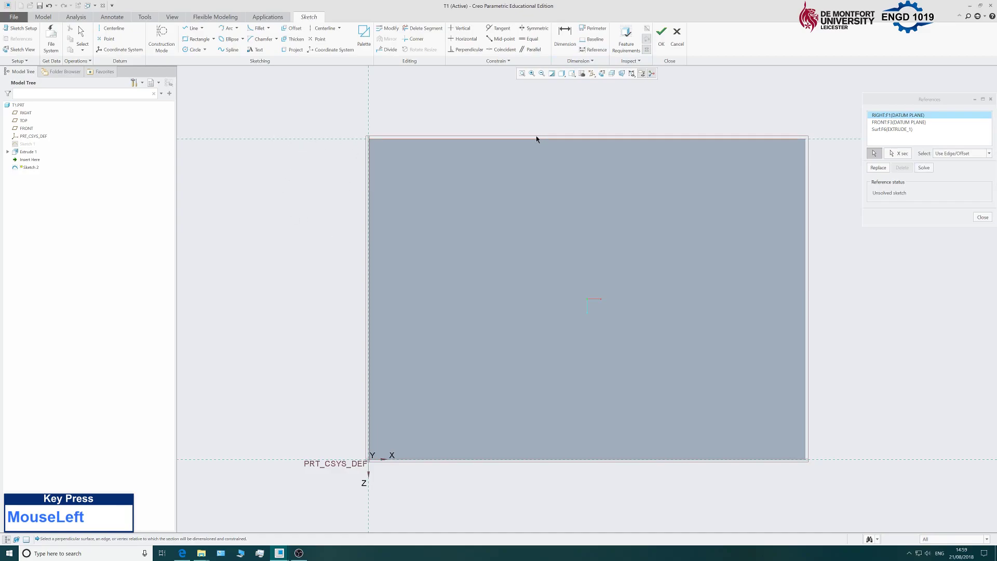
left_click(806, 264)
left_click(983, 217)
Draw a closed line profile about 75 by 49 mm in the plate's lower-right corner, with an upper notch about 39 by 24 mm and a left step.
scroll(709, 213, "down", 1)
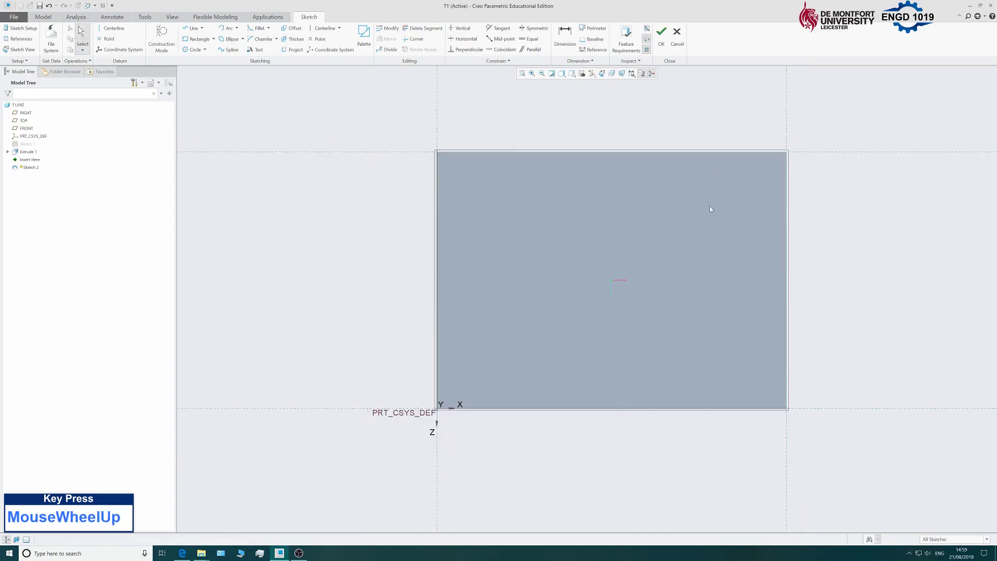
scroll(611, 250, "up", 3)
scroll(611, 249, "down", 3)
scroll(579, 242, "up", 2)
scroll(566, 245, "down", 1)
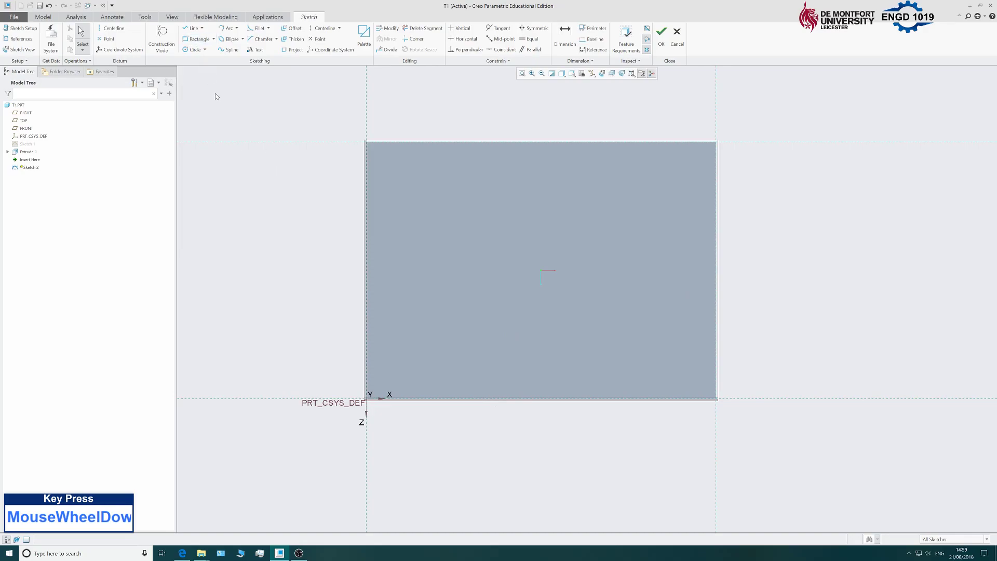
left_click(191, 30)
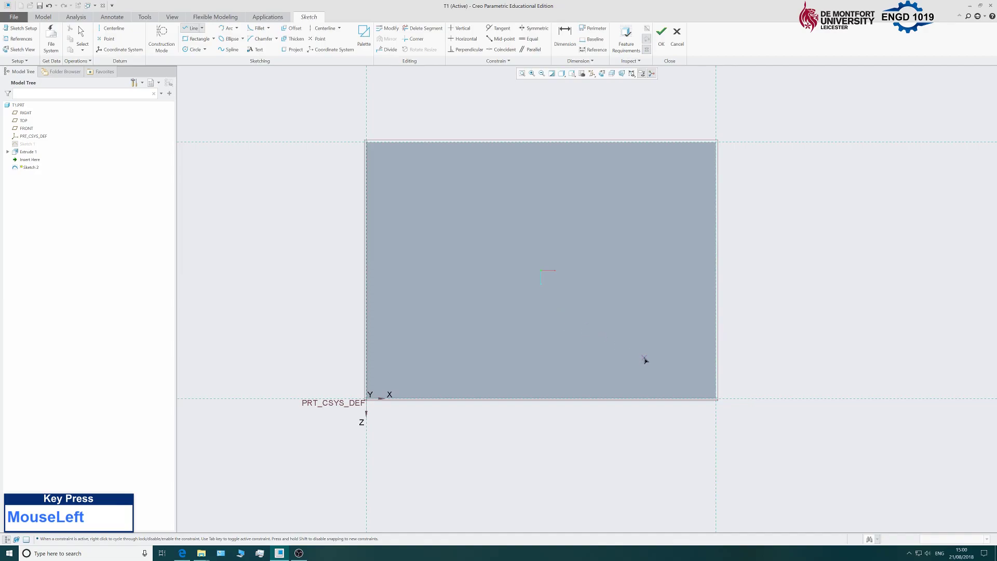
left_click(717, 401)
left_click(717, 286)
left_click(694, 285)
left_click(691, 342)
left_click(604, 347)
left_click(605, 288)
left_click(554, 285)
left_click(553, 322)
left_click(541, 322)
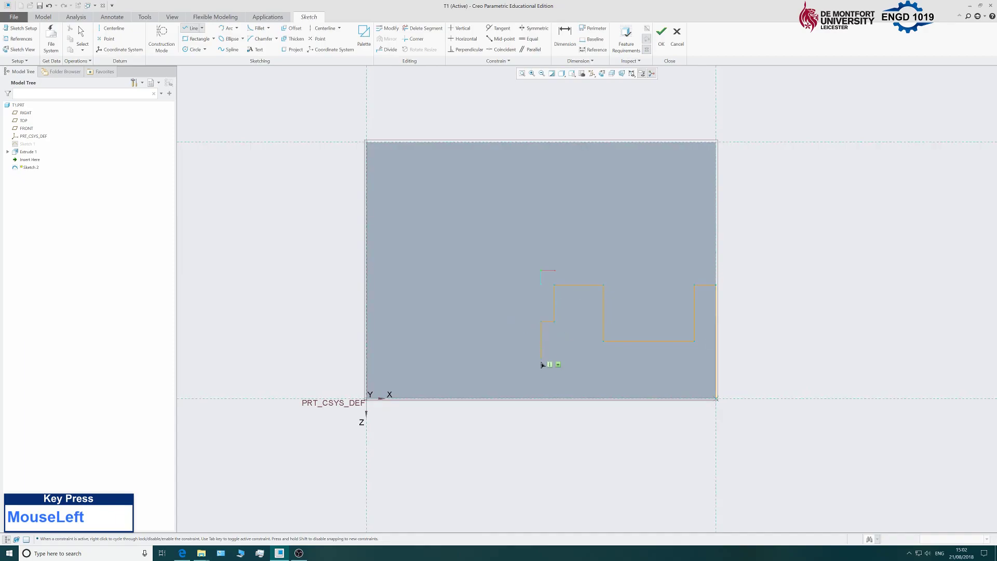
left_click(542, 399)
left_click(718, 398)
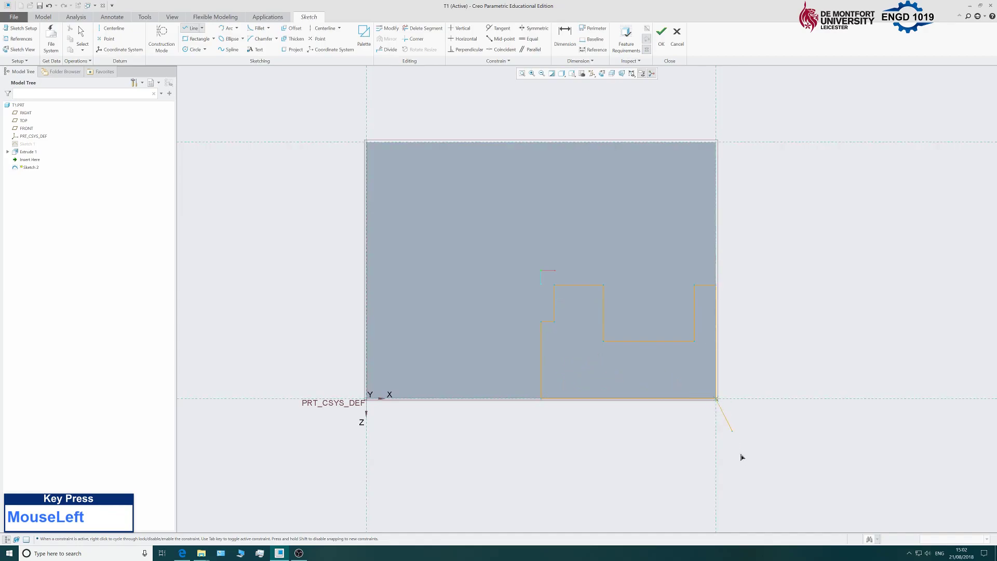
middle_click(781, 344)
middle_click(775, 297)
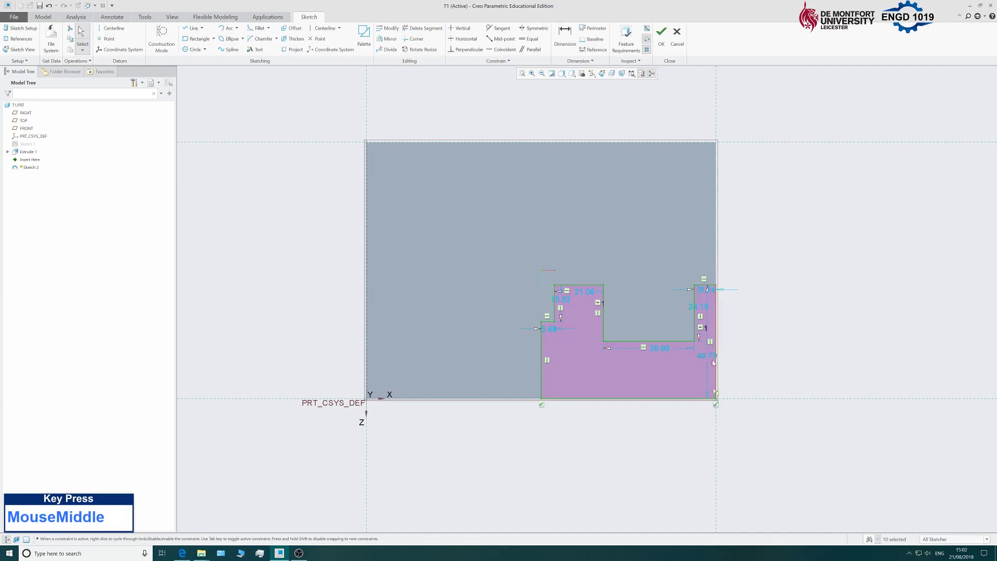
Spread the profile's dimensions clear of its outline so that each one is readable.
left_click_drag(706, 358, 754, 354)
left_click_drag(711, 292, 707, 263)
left_click_drag(699, 307, 672, 307)
left_click_drag(659, 351, 651, 429)
left_click_drag(582, 292, 523, 300)
mouse_move(561, 332)
left_mouse_down()
mouse_move(544, 330)
mouse_move(530, 377)
mouse_move(534, 428)
mouse_move(518, 428)
left_mouse_up()
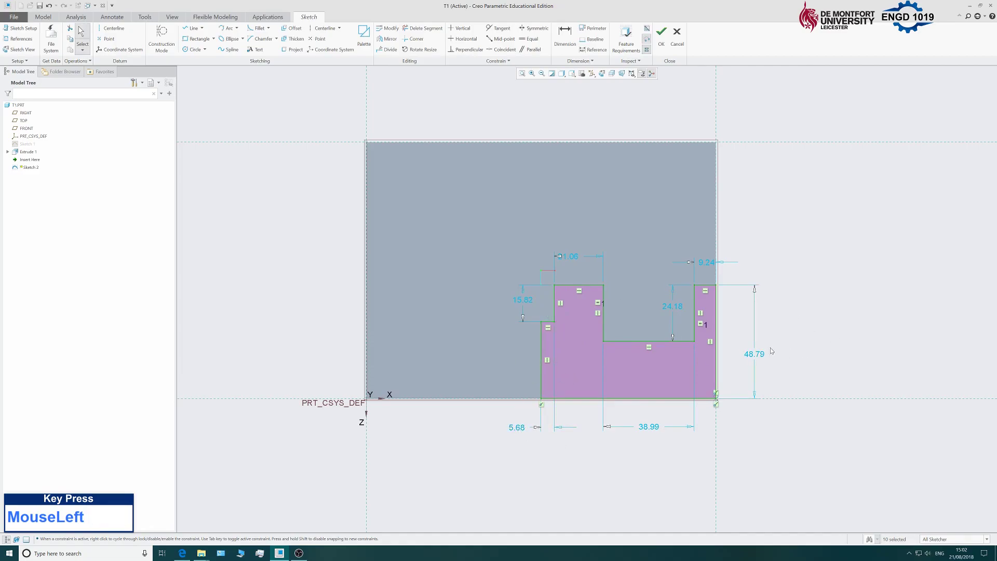
Set the overall height of the profile to 50 mm.
double_click(757, 356)
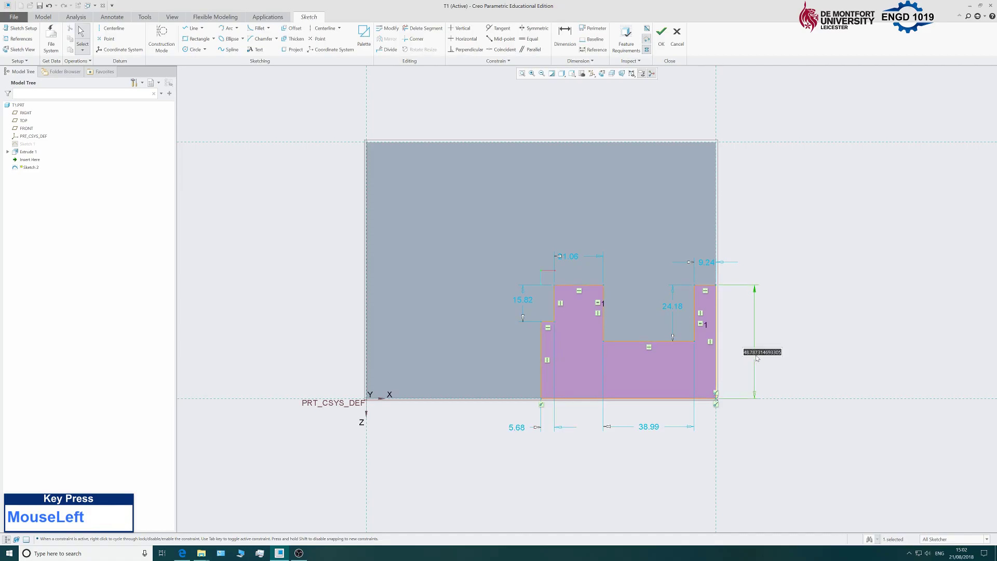
type("50")
key("Return")
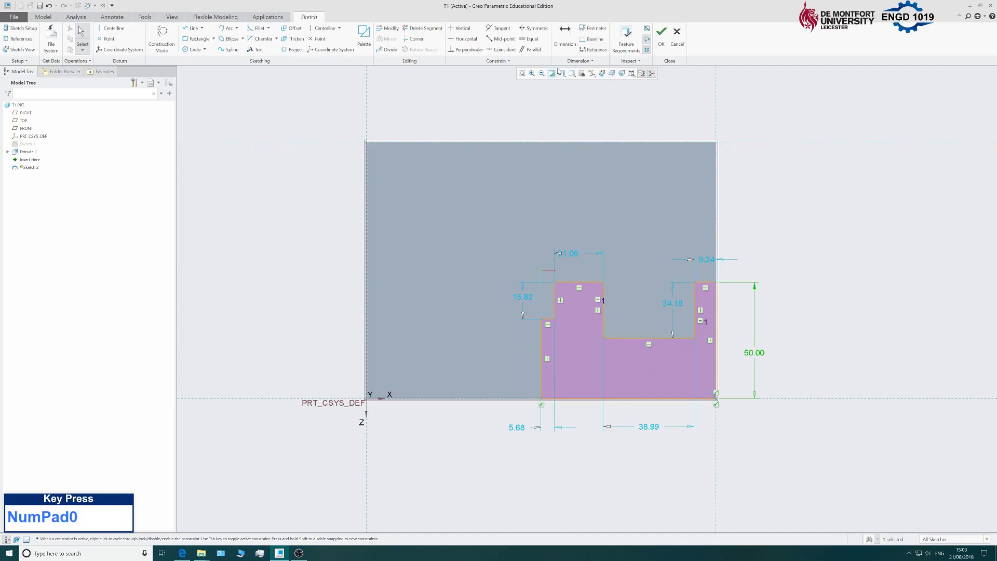
Dimension the distance from the profile's bottom line to the notch floor as 20 mm.
left_click(566, 45)
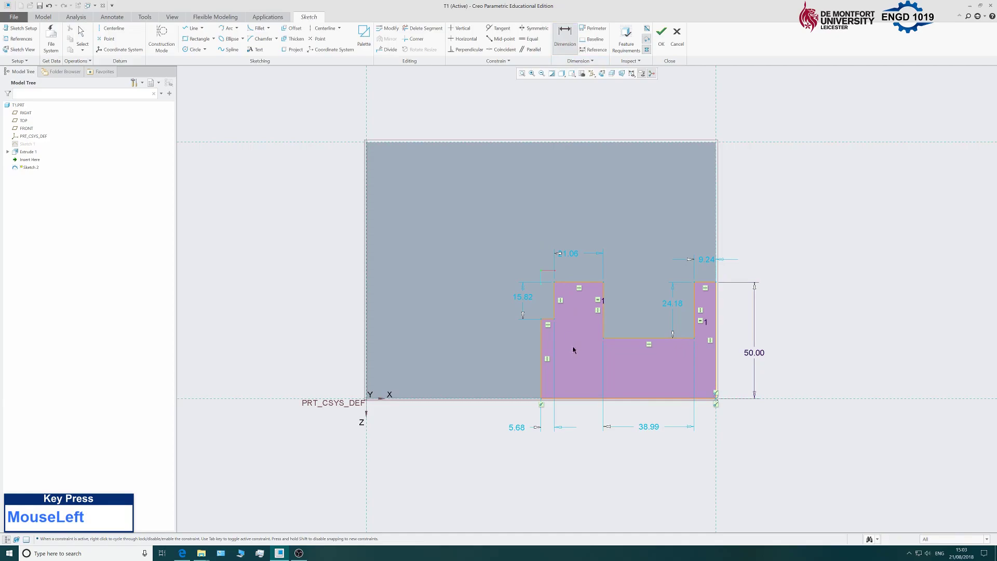
left_click(634, 400)
key("ctrl")
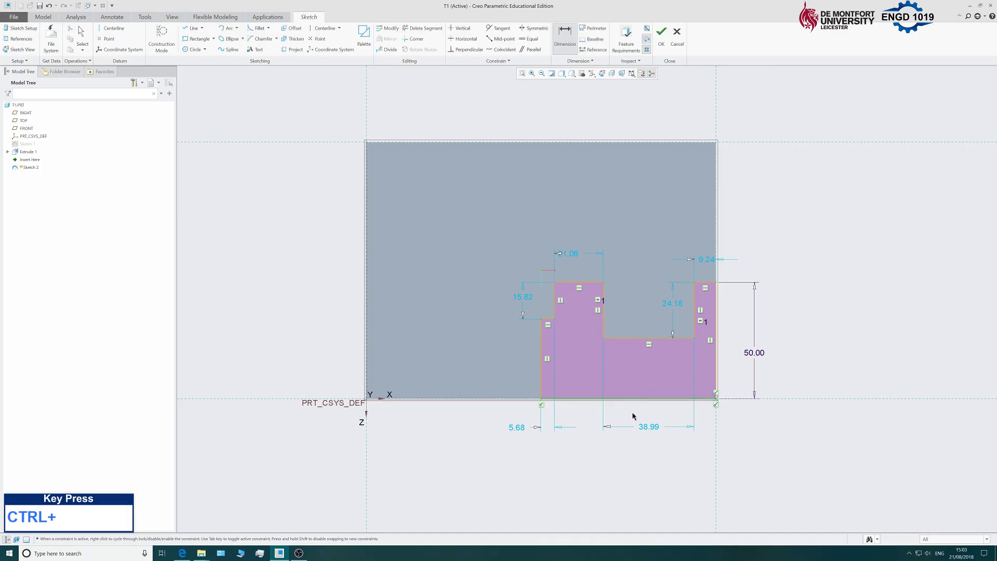
left_click(631, 339, "ctrl")
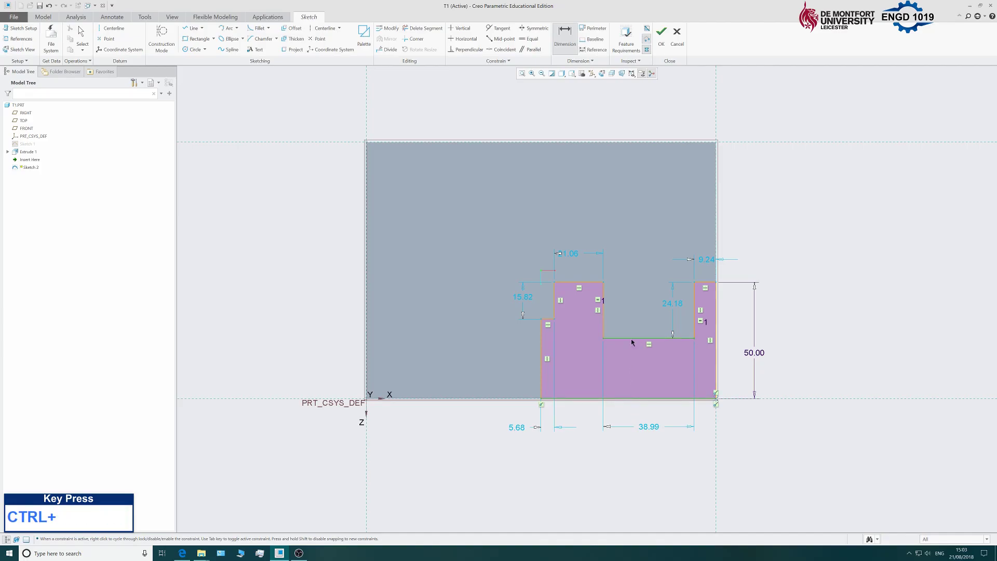
middle_click(625, 373)
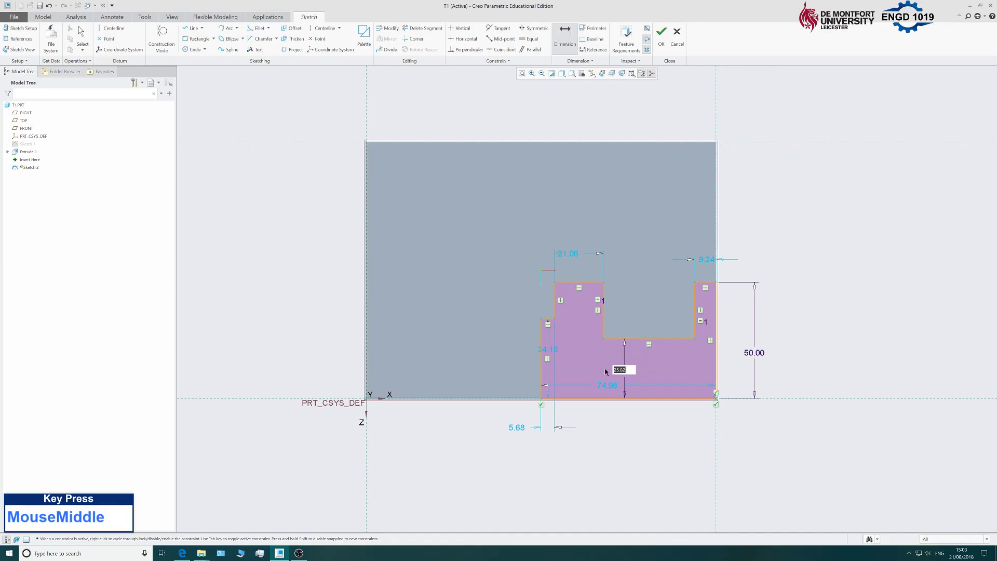
type("20")
key("Return")
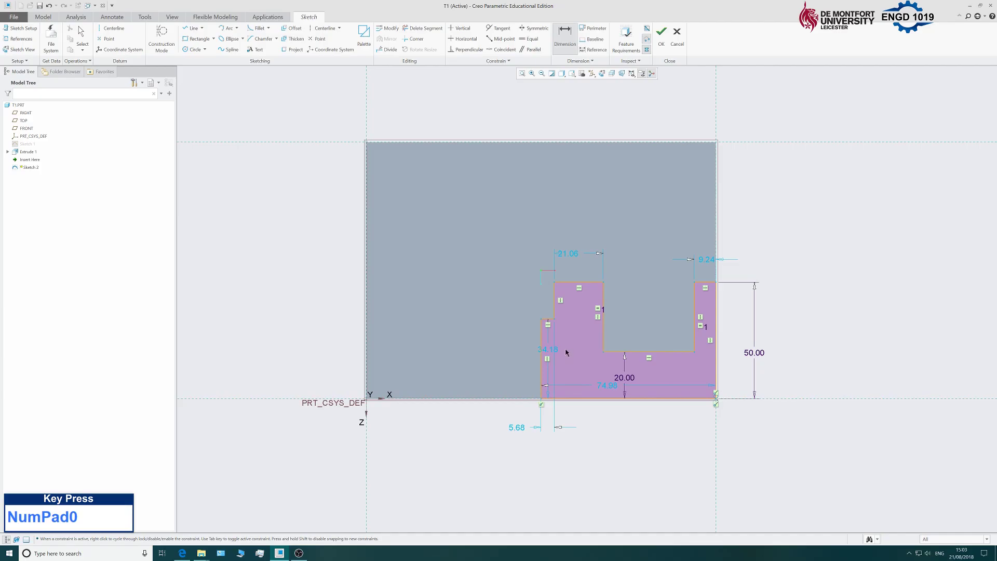
Set the width of the tall block beside the notch to 30 mm.
double_click(570, 255)
type("30")
key("Return")
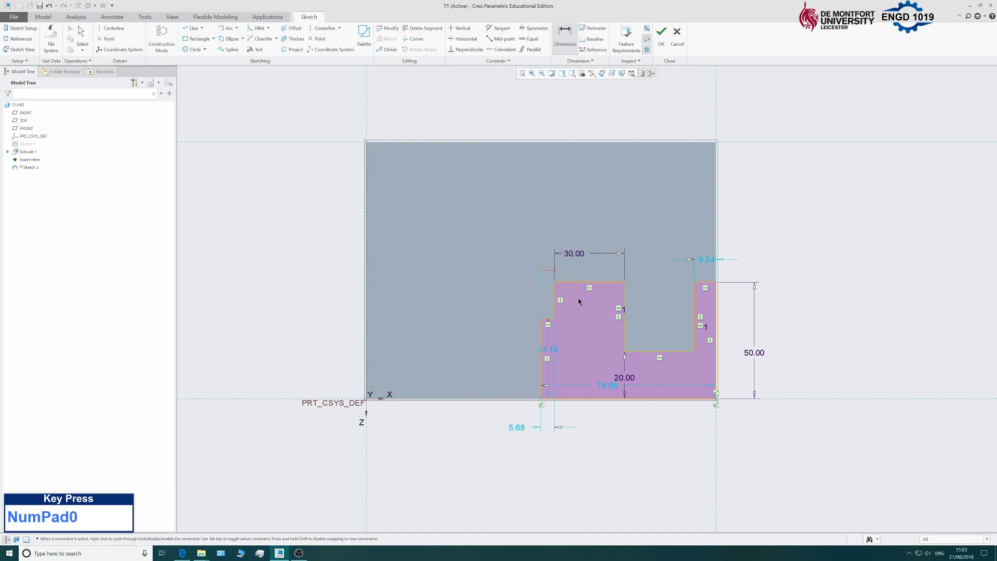
Set the height of the profile's low left step above the bottom line to 30 mm.
left_click(551, 352)
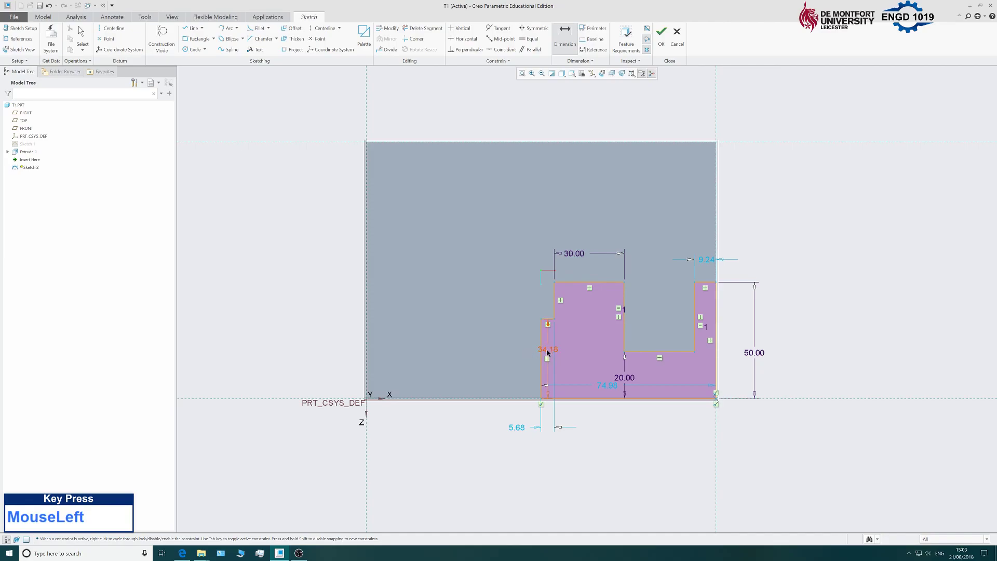
middle_click(547, 353)
double_click(546, 353)
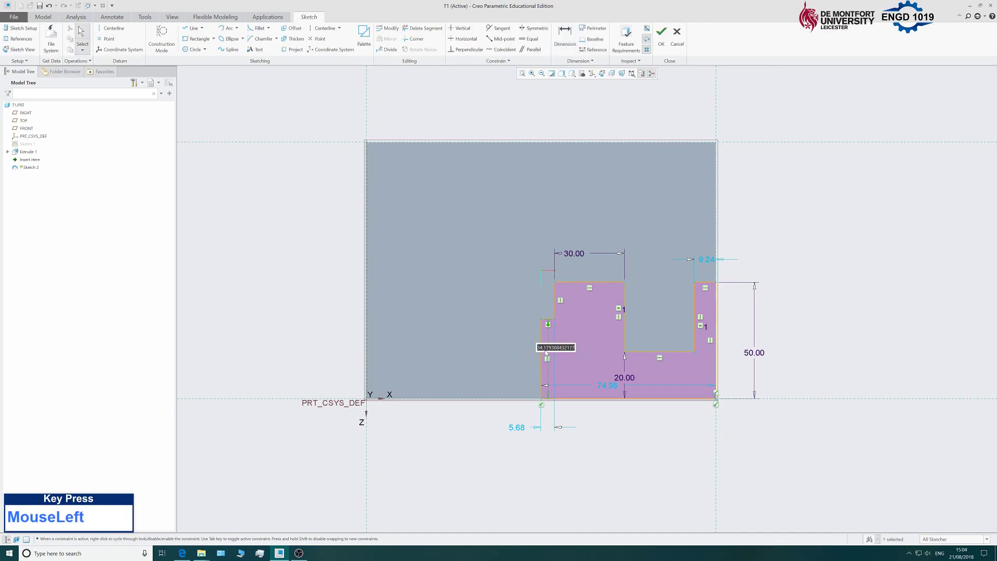
type("30")
key("Return")
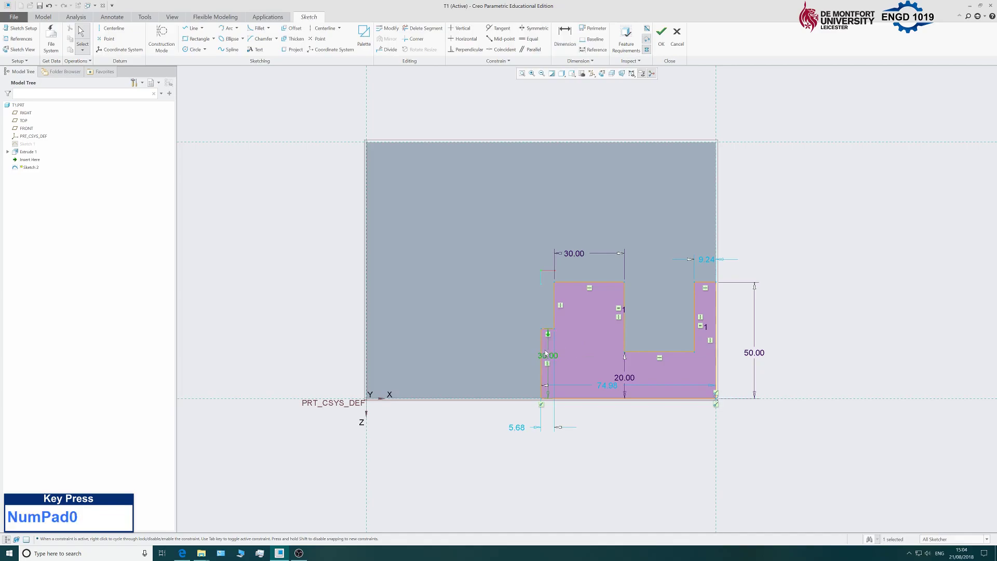
Set the left step's width to 10 mm and move the profile's overall width dimension below the plate.
double_click(517, 427)
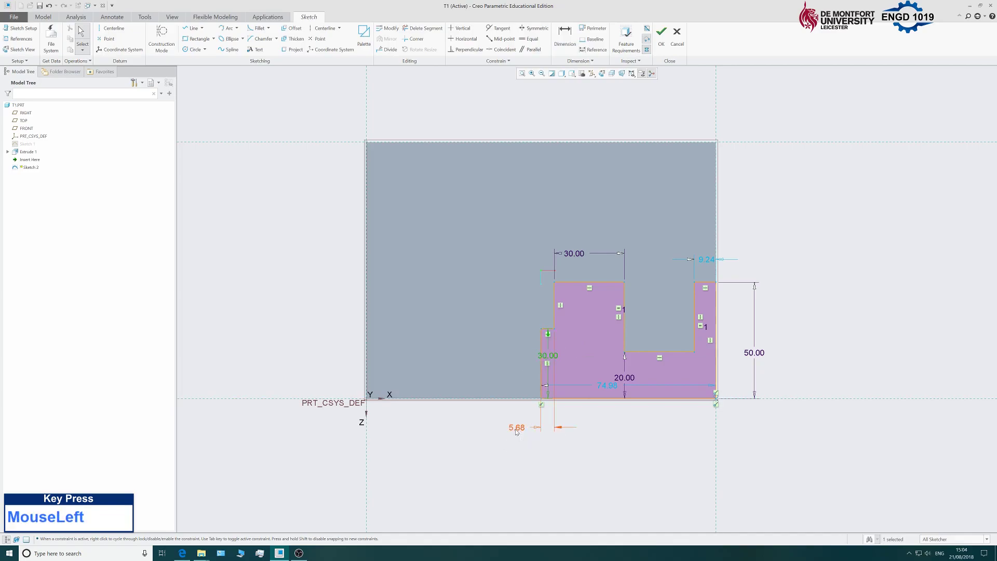
type("10")
key("Return")
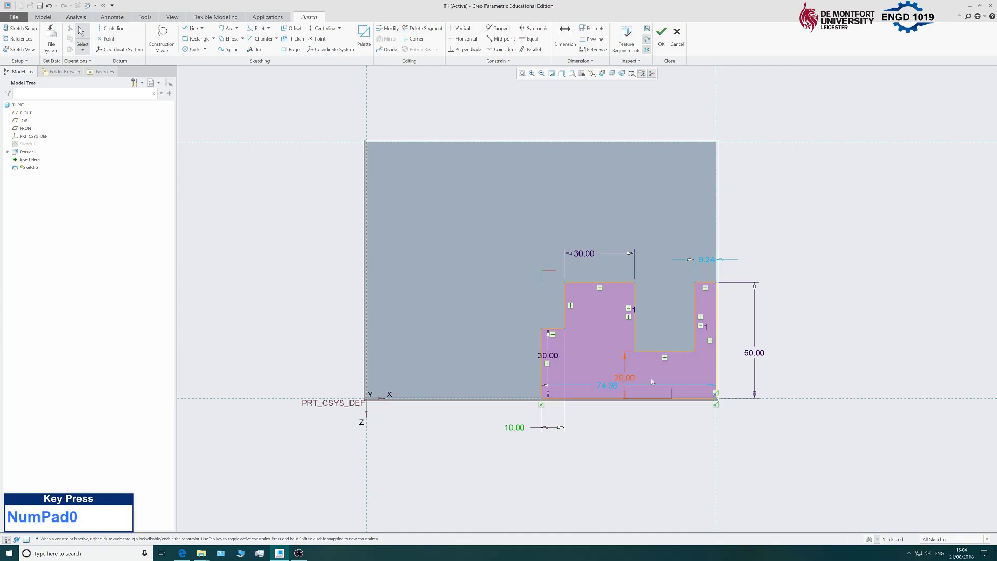
left_click(607, 386)
mouse_move(607, 386)
left_mouse_down()
mouse_move(607, 417)
mouse_move(630, 468)
left_mouse_up()
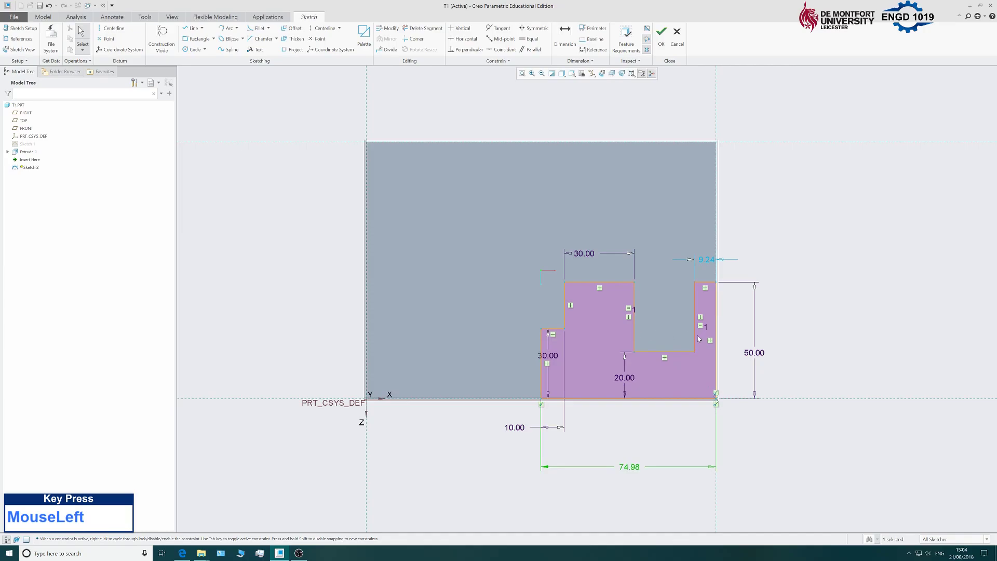
Dimension the notch between its two vertical sides with a width of 60 mm.
left_click(566, 44)
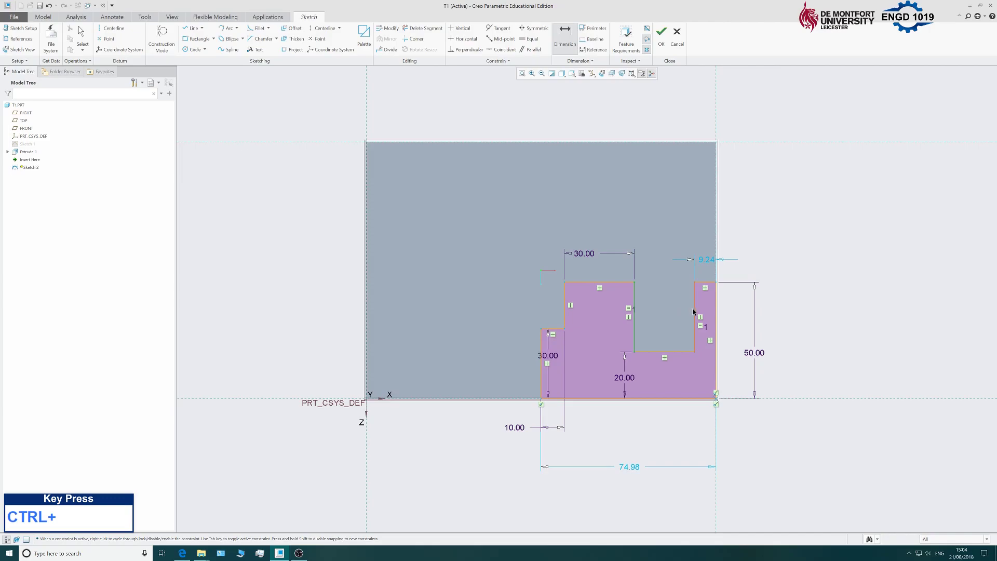
middle_click(666, 289)
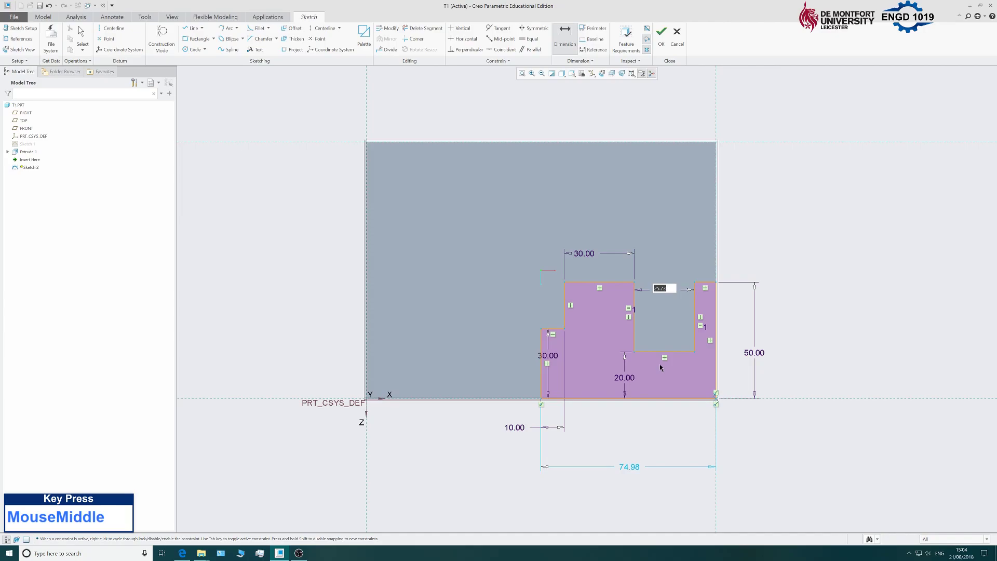
type("60")
key("Return")
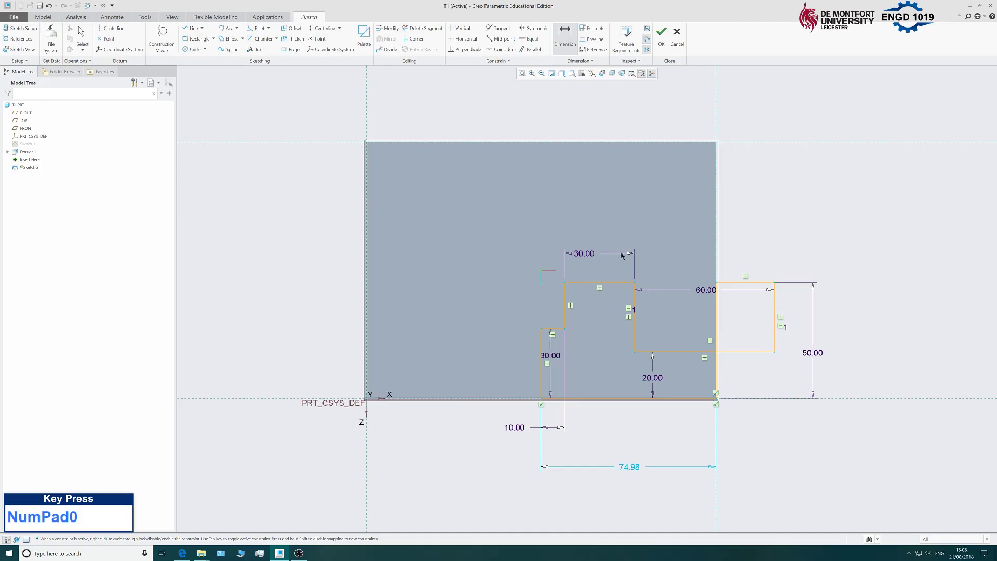
middle_click(750, 235)
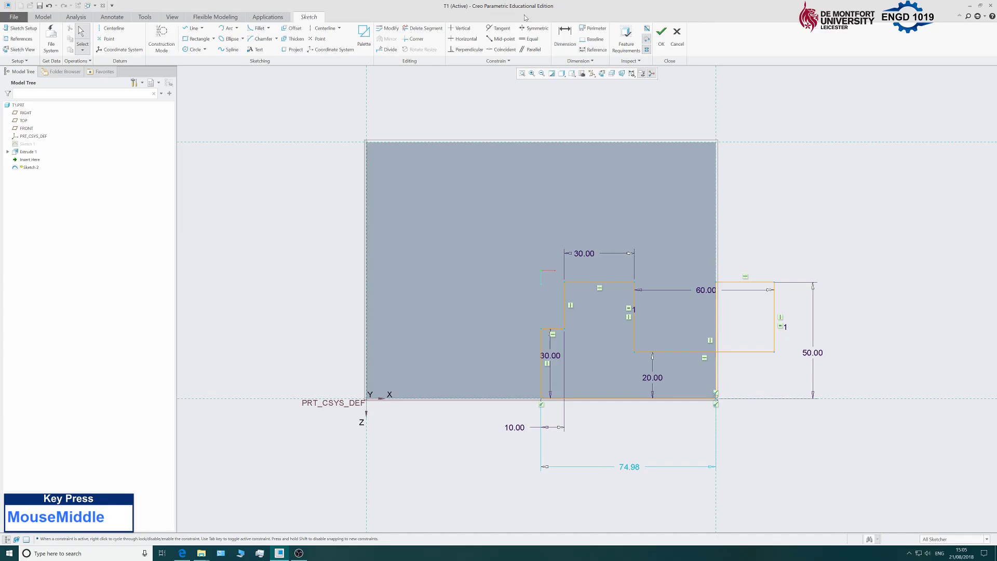
Dimension the notch's right side from the plate's right edge, placing it 10 mm inside the plate.
left_click(565, 36)
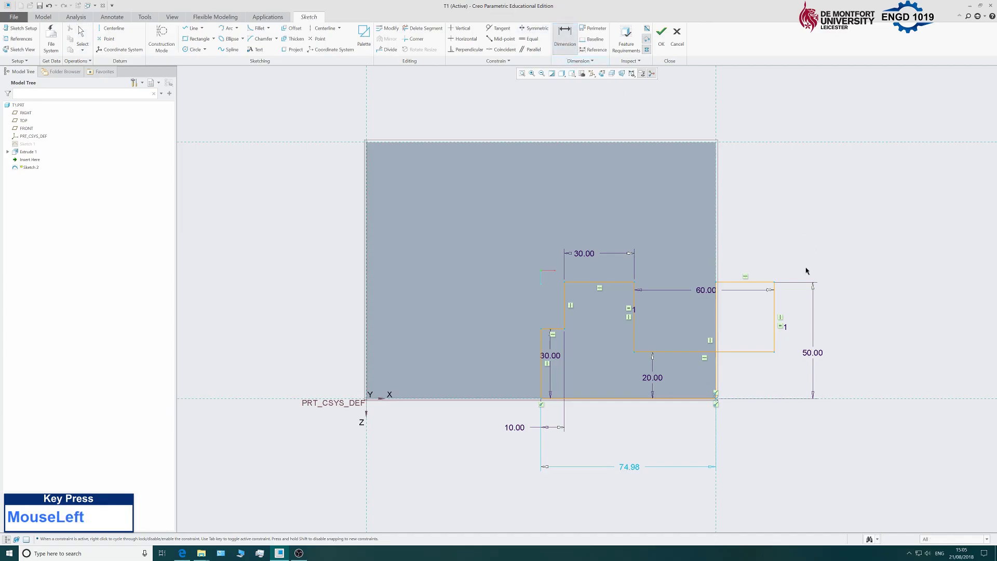
left_click(774, 309)
left_click(717, 315, "ctrl")
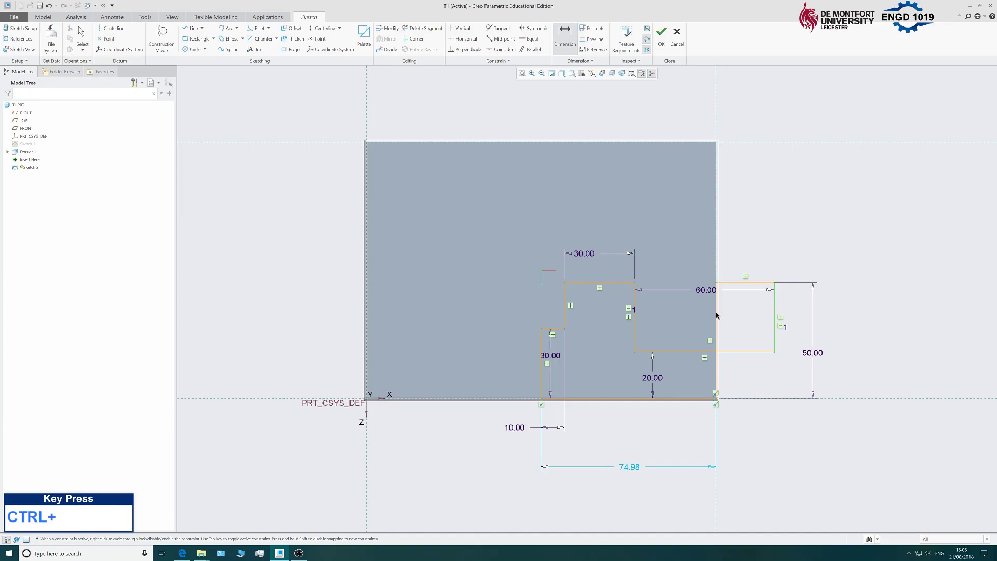
middle_click(749, 253)
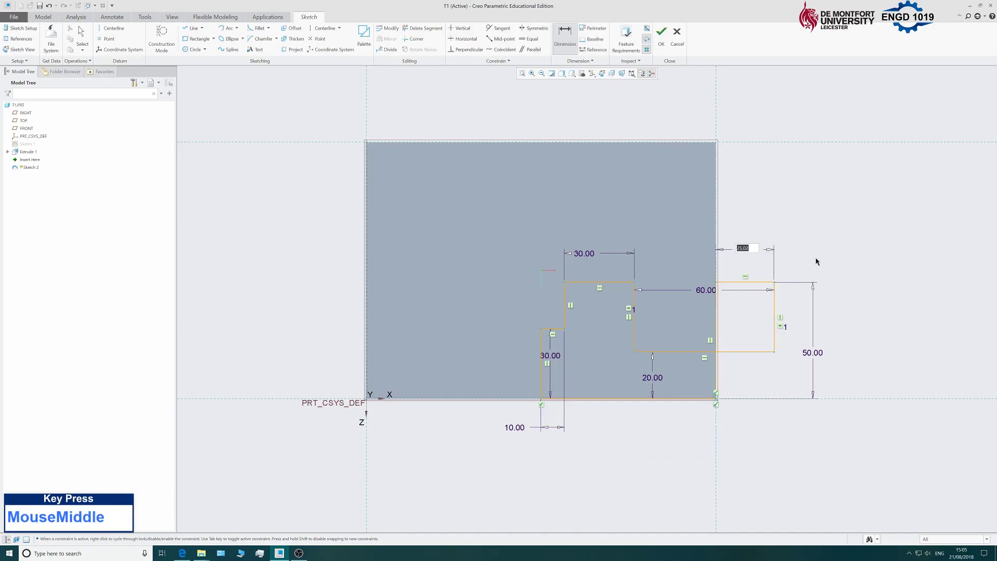
type("10")
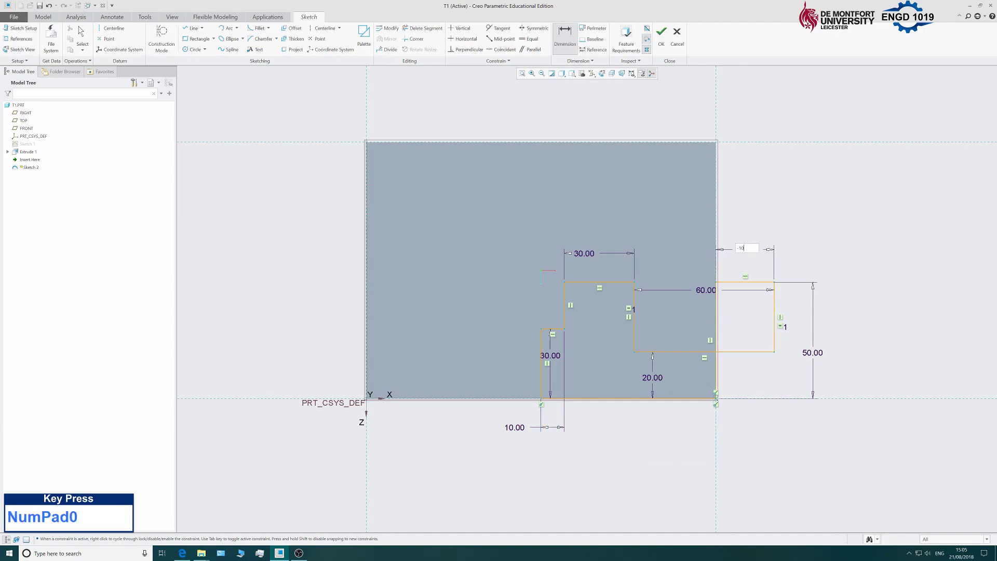
key("Return")
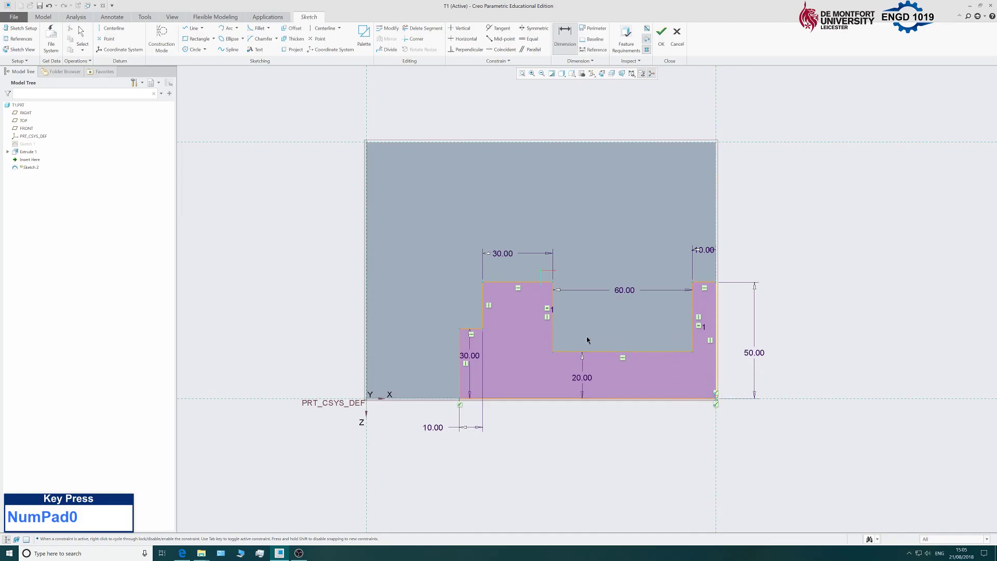
left_click(703, 250)
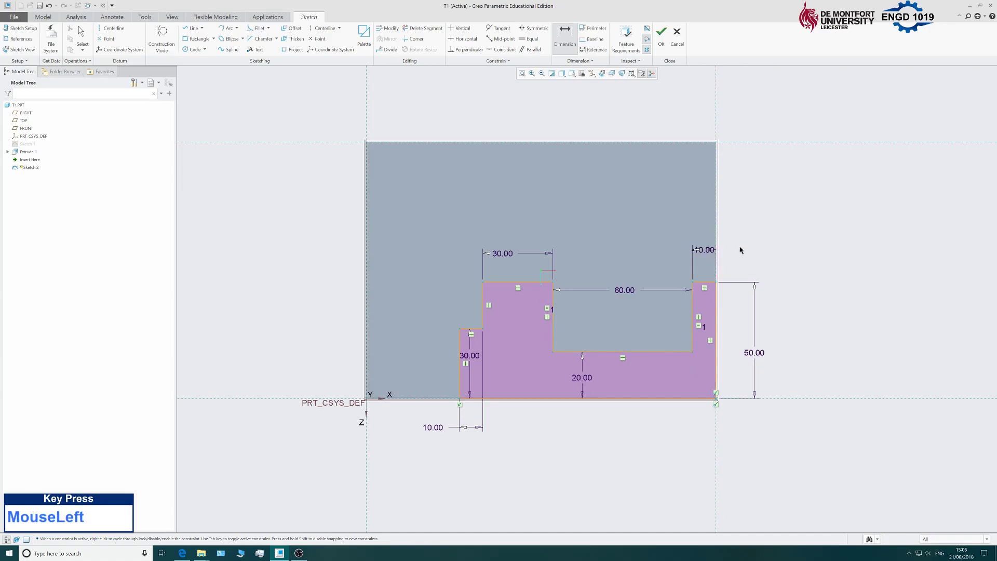
left_click(745, 252)
Sketch a circle centred on the plate's upper edge near its left corner and set the diameter to 40 mm.
scroll(334, 294, "down", 3)
scroll(338, 250, "up", 5)
scroll(322, 221, "down", 3)
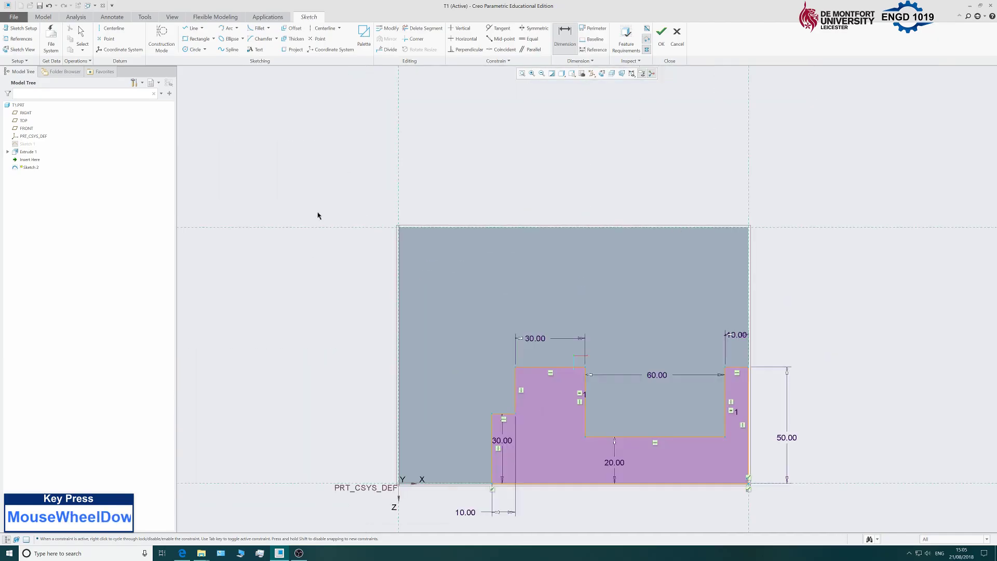
left_click(189, 50)
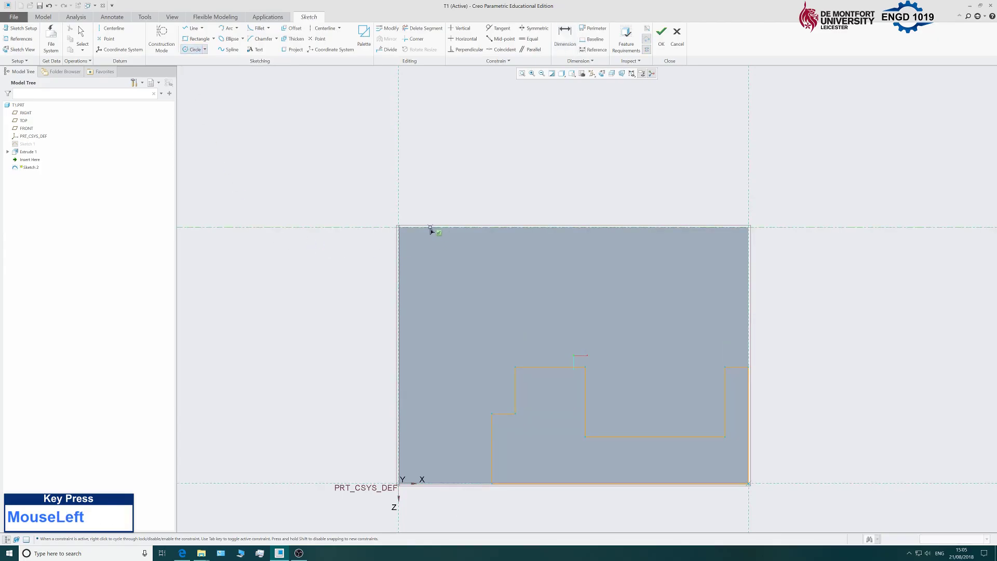
left_click(490, 230)
left_click(508, 268)
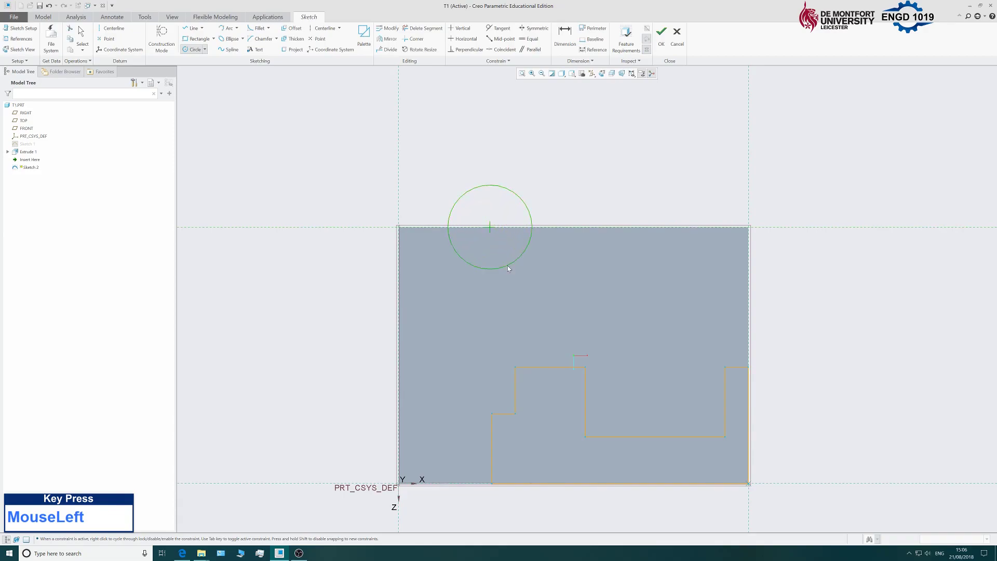
middle_click(558, 185)
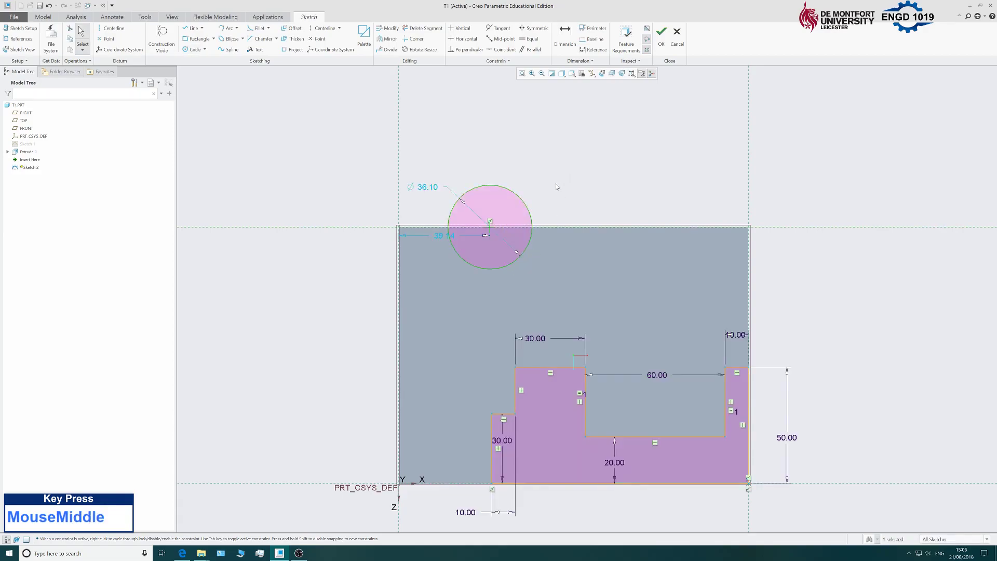
double_click(427, 187)
type("40")
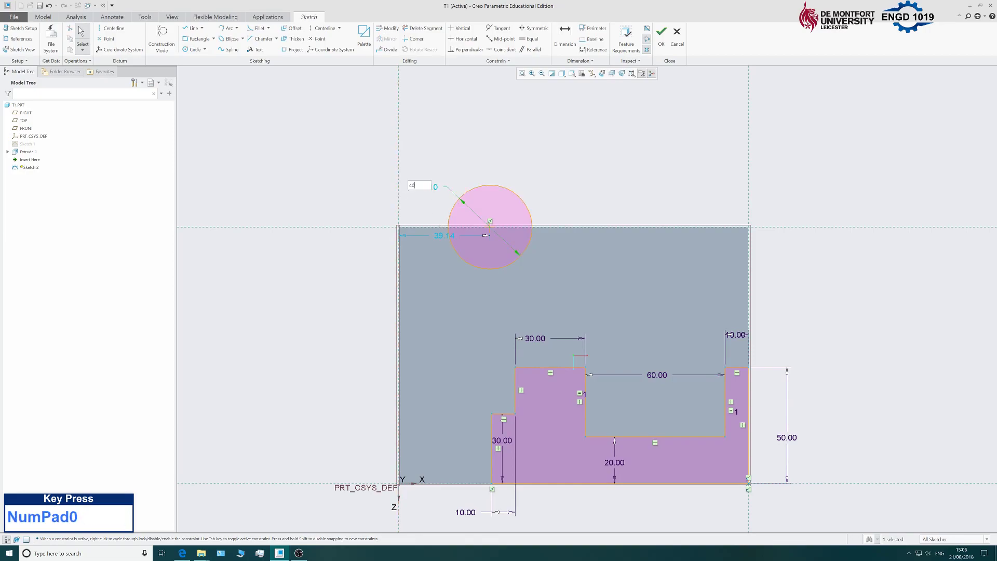
key("Return")
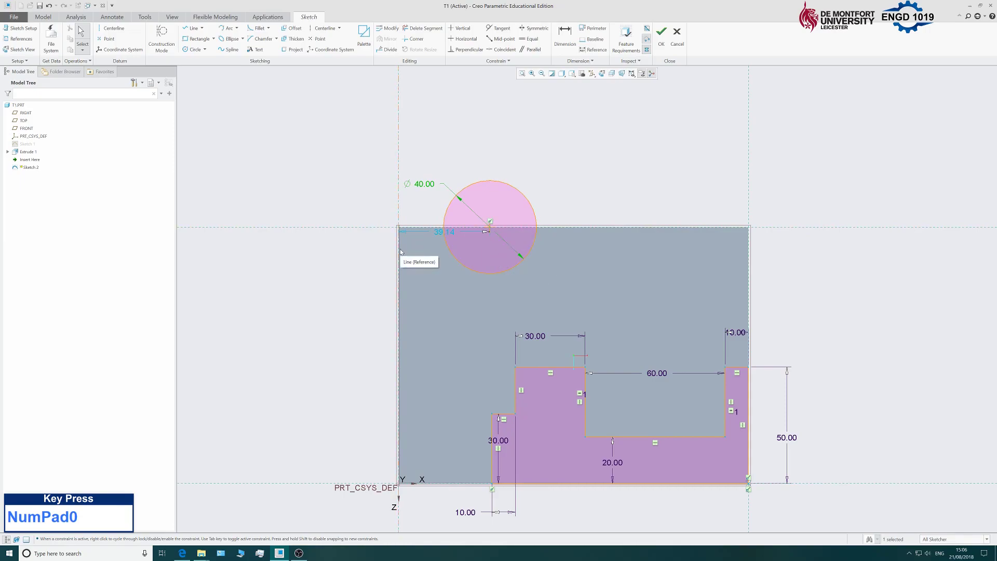
Set the distance of the circle's centre from the plate's left edge to 30 mm.
double_click(439, 232)
type("30")
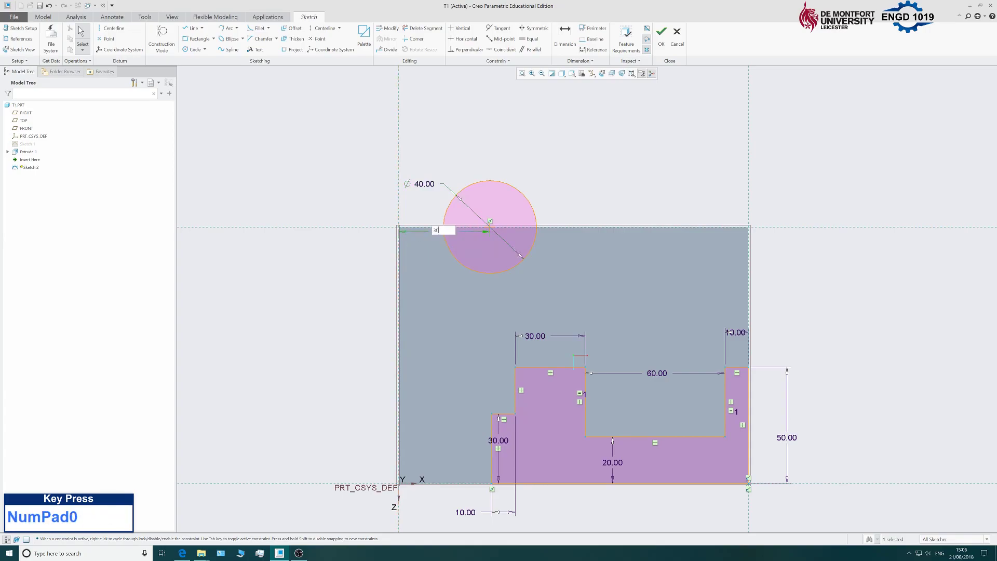
key("Return")
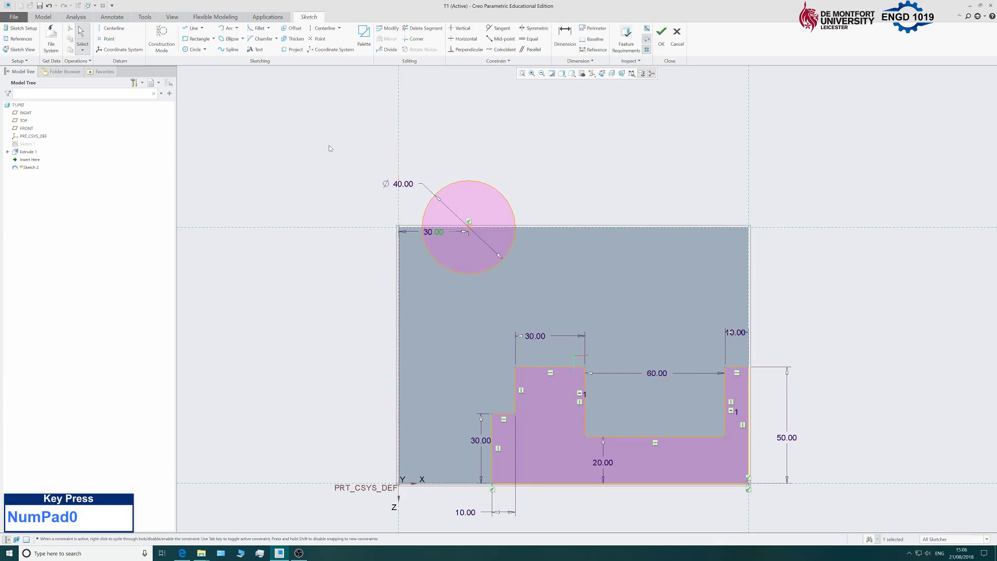
Draw a horizontal line from the circle's lowest point to the plate's left edge.
left_click(193, 28)
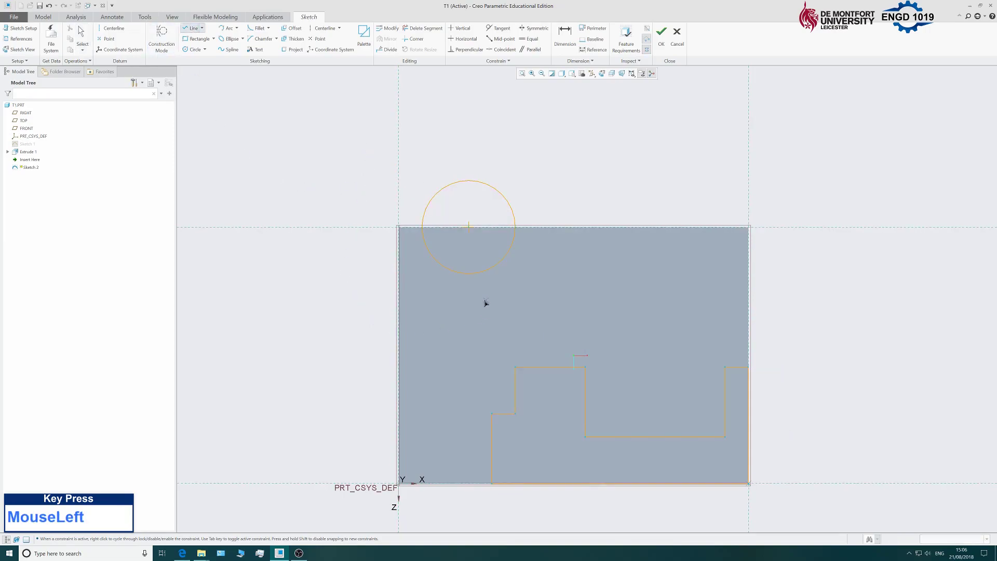
left_click(471, 274)
left_click(469, 275)
left_click(398, 276)
middle_click(349, 268)
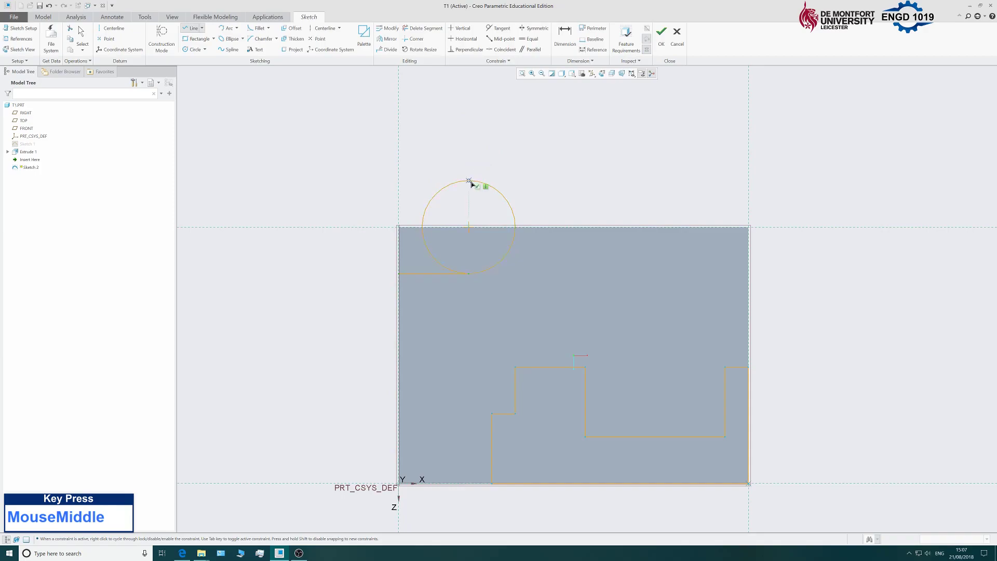
Draw a horizontal line from the circle's highest point to the left edge reference and a vertical line down to the lower line's end.
left_click(469, 181)
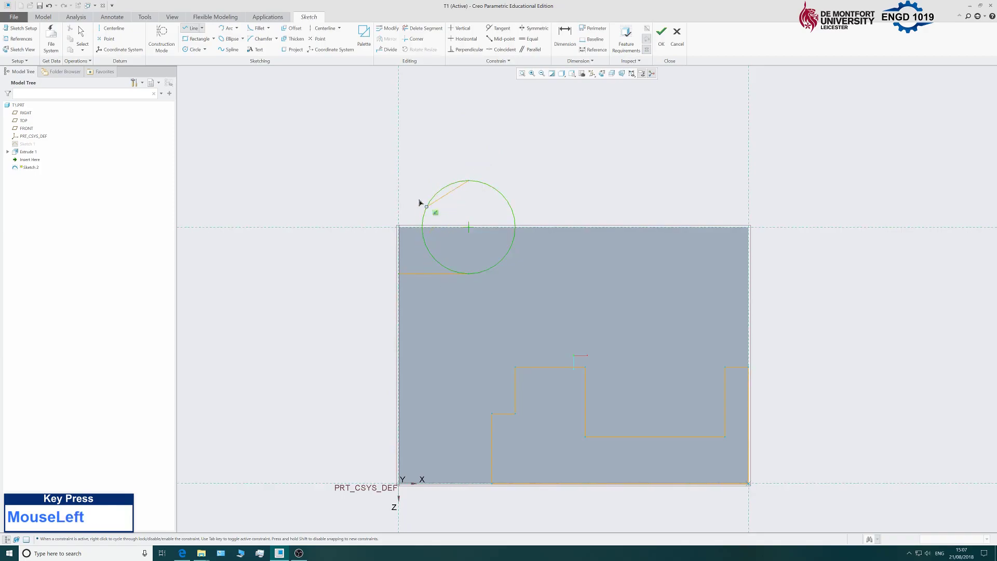
left_click(399, 181)
left_click(399, 274)
middle_click(348, 205)
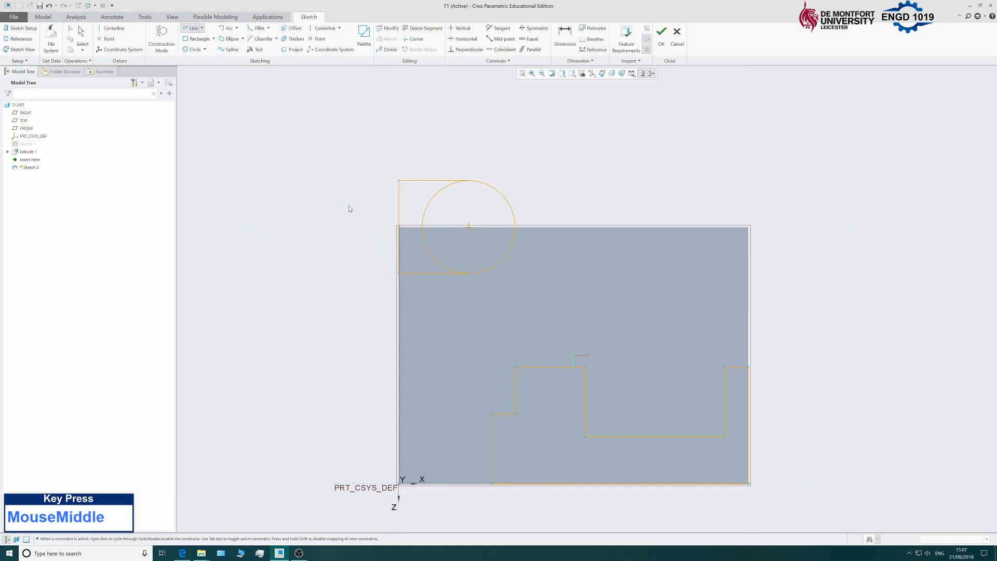
middle_click(367, 197)
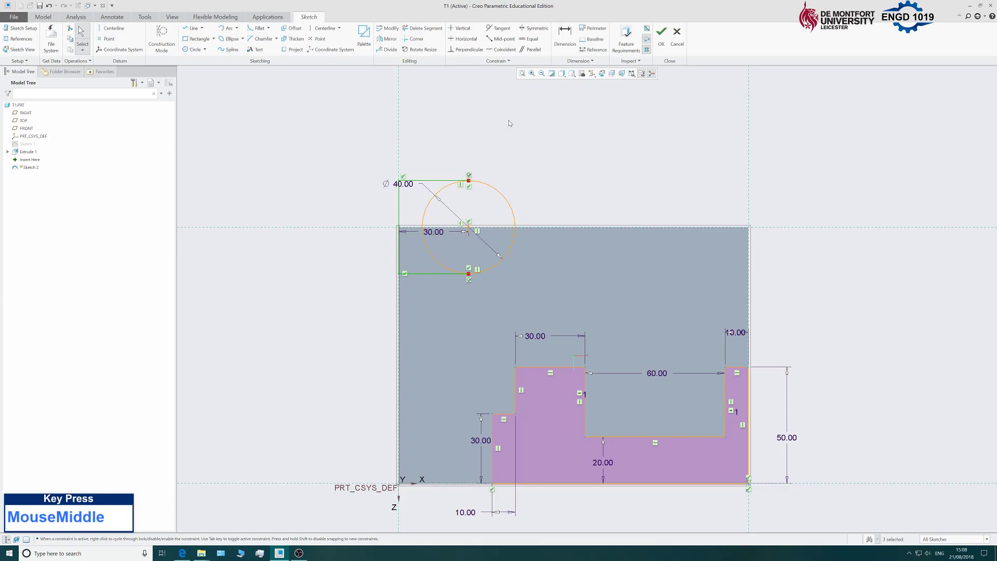
Trim the circle's left half with Delete Segment, leaving a closed slot outline with one rounded end.
left_click(414, 30)
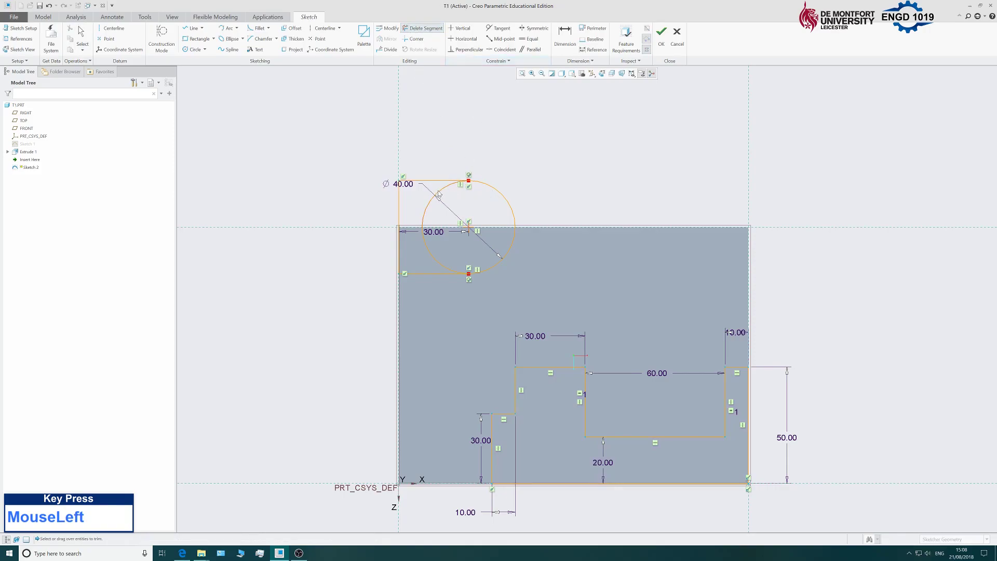
scroll(428, 202, "up", 3)
scroll(428, 202, "down", 4)
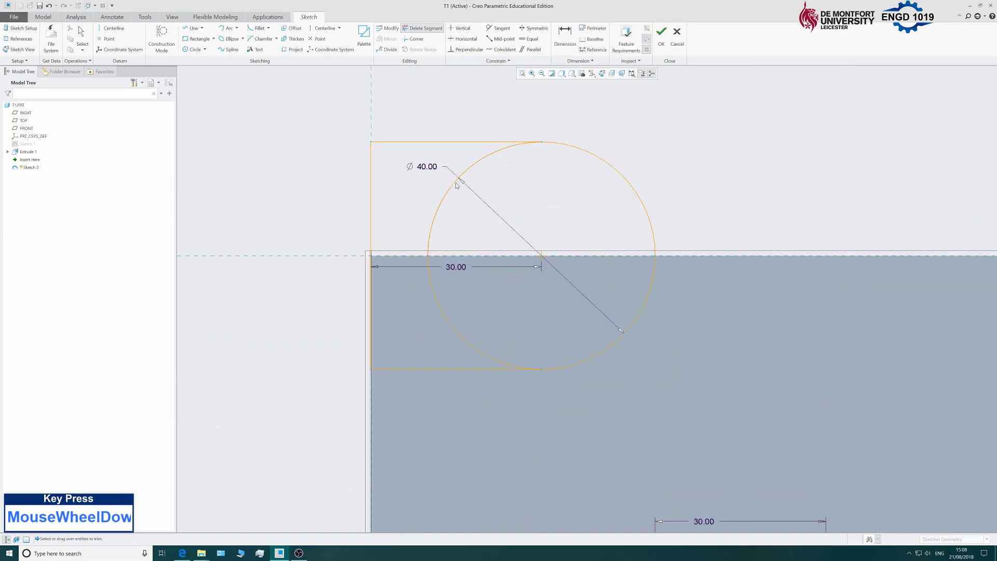
left_click(474, 172)
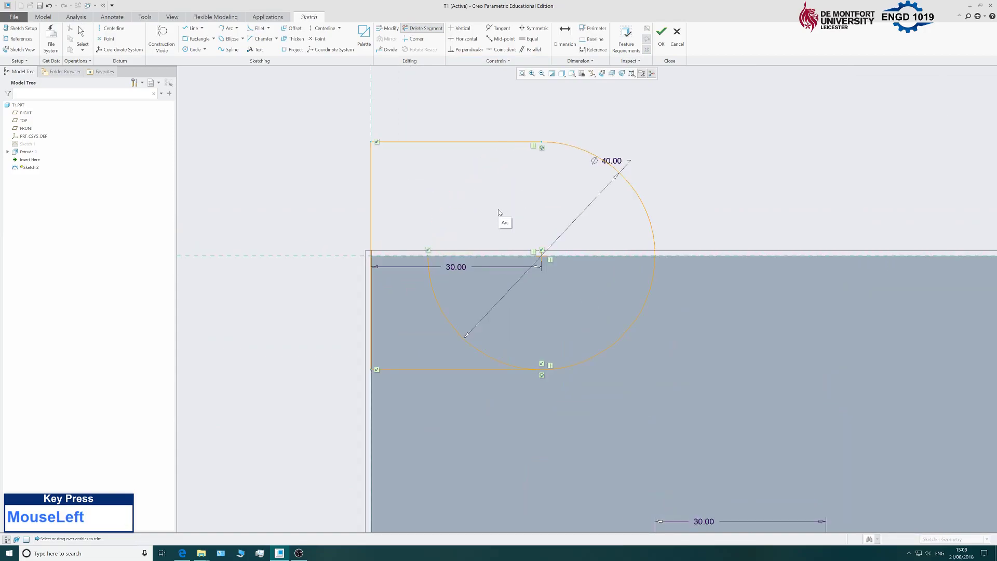
mouse_move(476, 201)
left_mouse_down()
mouse_move(517, 230)
mouse_move(492, 239)
mouse_move(468, 305)
mouse_move(476, 317)
mouse_move(434, 325)
left_mouse_up()
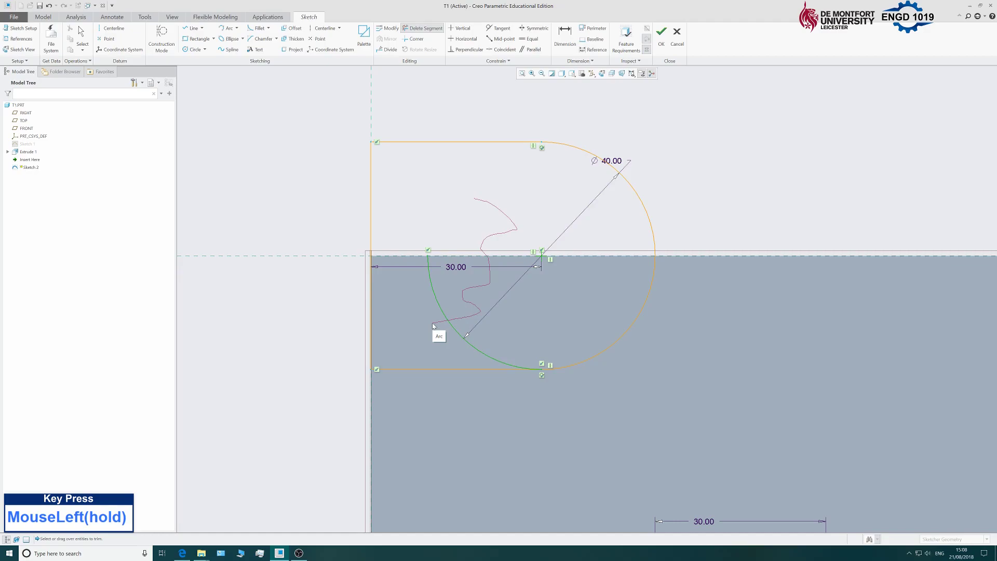
left_click_drag(434, 325, 433, 322)
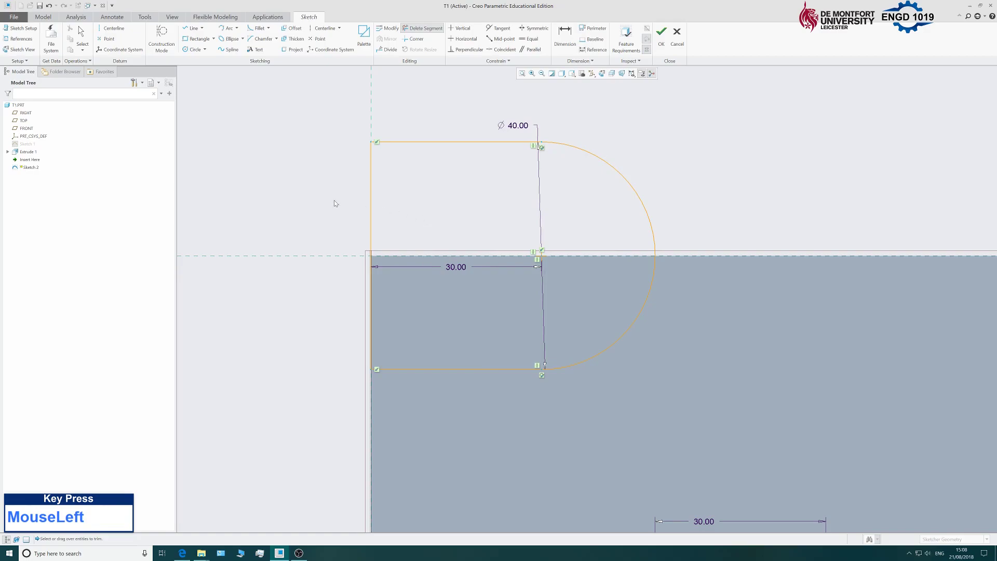
middle_click(334, 170)
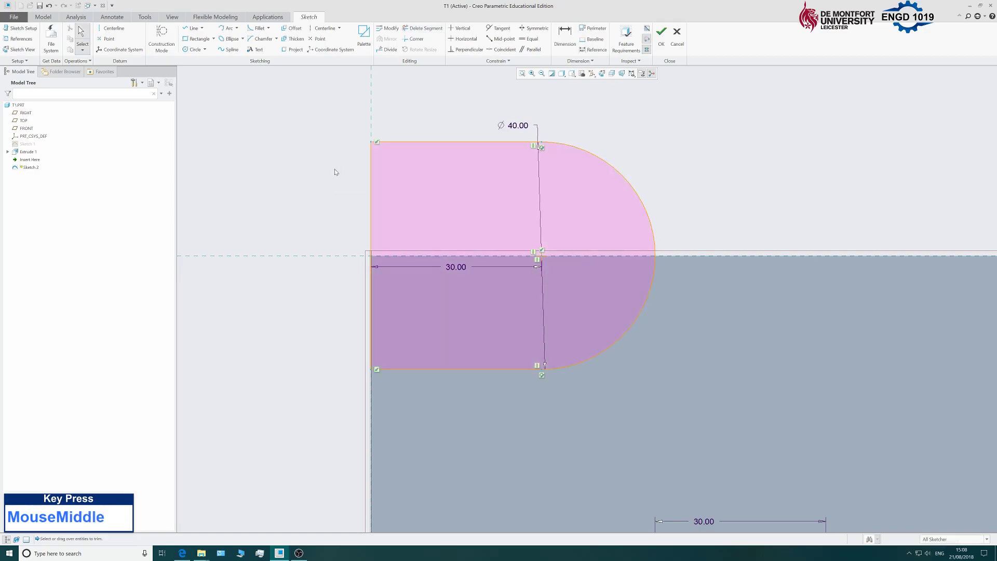
Finish the sketch of the slot and stepped profile and start an Extrude from it.
scroll(336, 242, "down", 2)
scroll(336, 242, "up", 5)
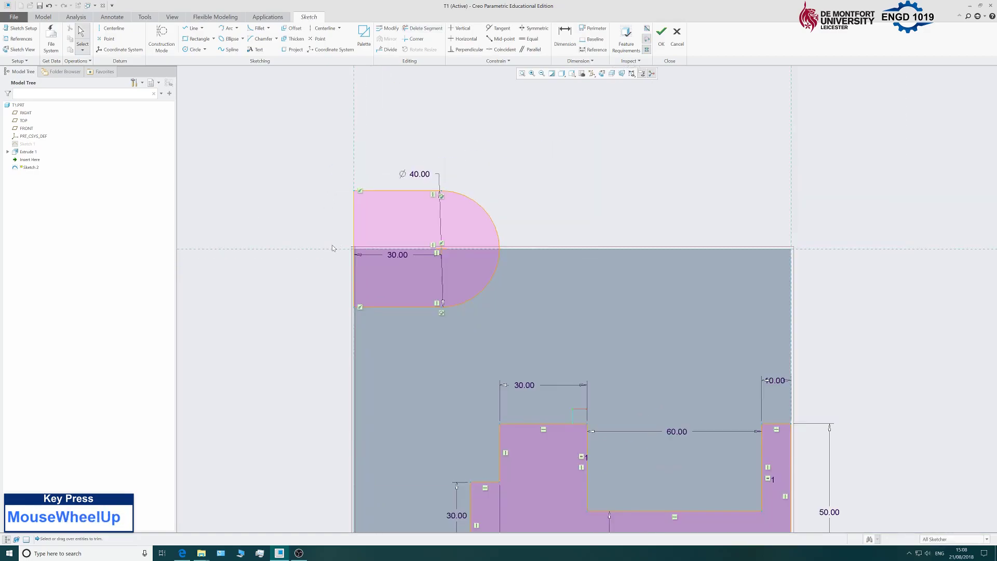
scroll(309, 309, "down", 3)
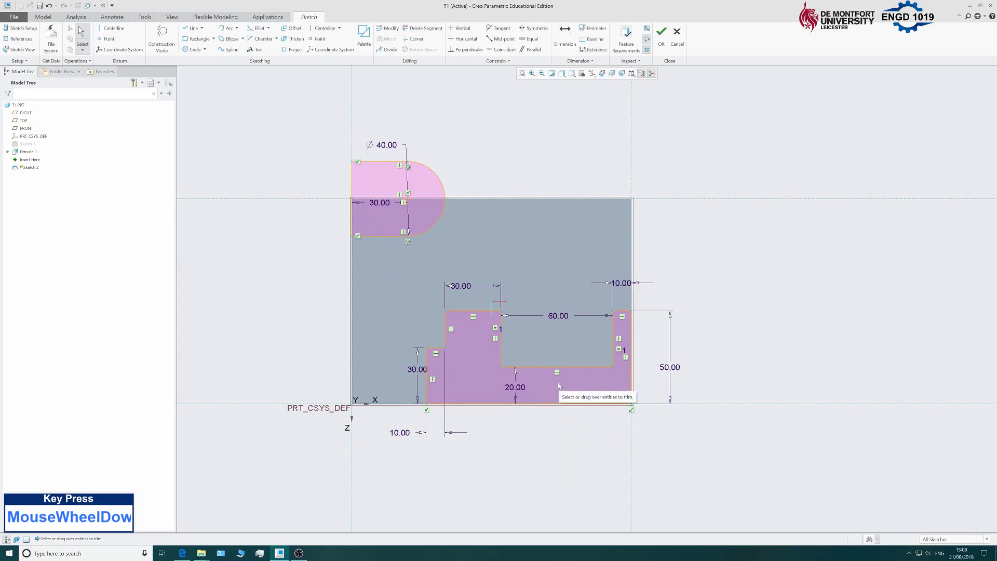
left_click(661, 44)
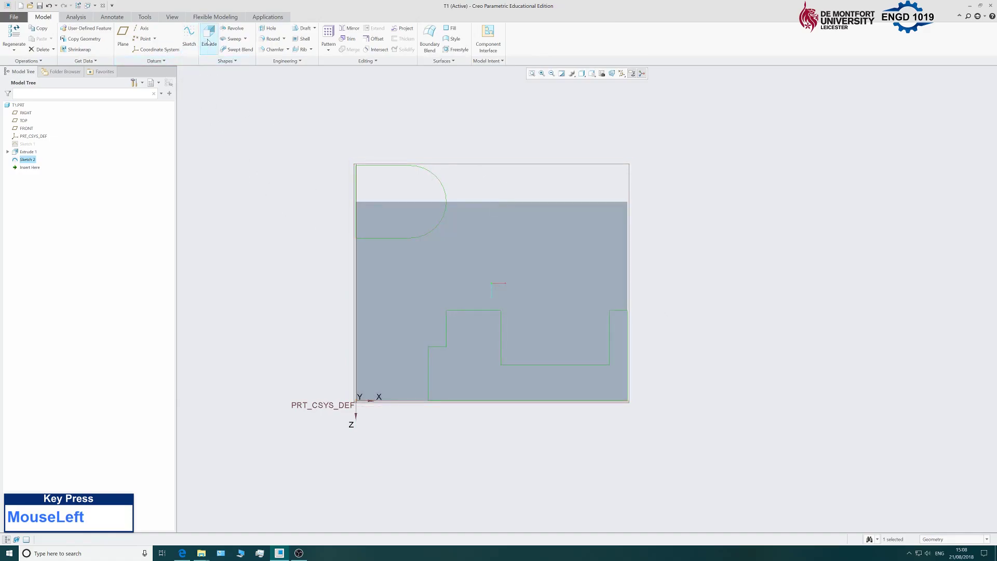
left_click(209, 42)
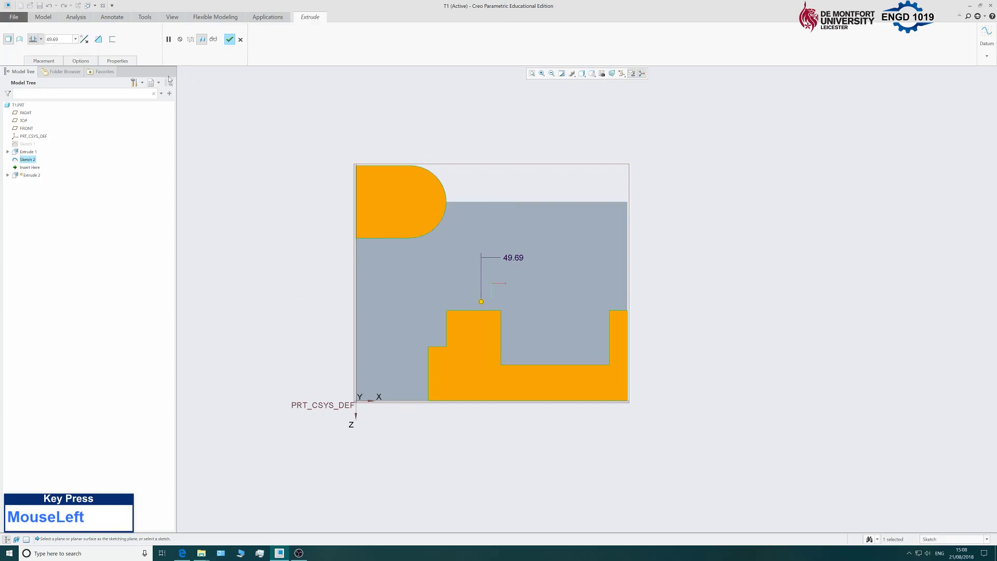
Direct the extrusion down through the plate to a depth of about 43.3 mm and set it to remove material.
mouse_move(696, 294)
middle_mouse_down()
mouse_move(708, 254)
mouse_move(666, 236)
mouse_move(604, 240)
mouse_move(610, 261)
mouse_move(690, 276)
mouse_move(659, 305)
mouse_move(663, 271)
mouse_move(752, 219)
mouse_move(725, 236)
mouse_move(687, 298)
mouse_move(717, 247)
mouse_move(759, 248)
mouse_move(679, 243)
mouse_move(655, 269)
mouse_move(677, 240)
mouse_move(686, 278)
mouse_move(648, 278)
mouse_move(586, 323)
mouse_move(663, 279)
mouse_move(679, 303)
mouse_move(656, 308)
mouse_move(663, 291)
middle_mouse_up()
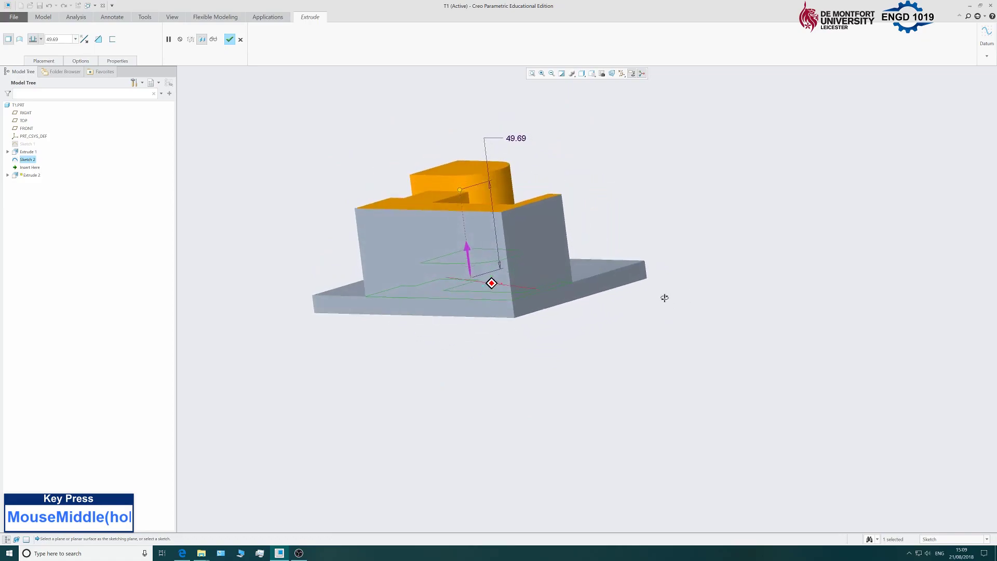
left_click_drag(460, 191, 456, 362)
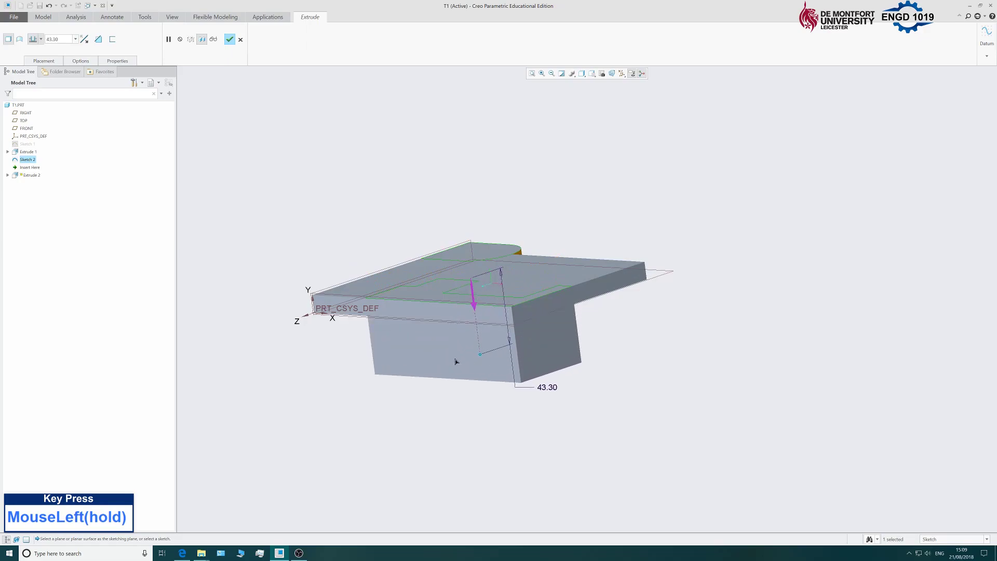
left_click(474, 304)
left_click(469, 255)
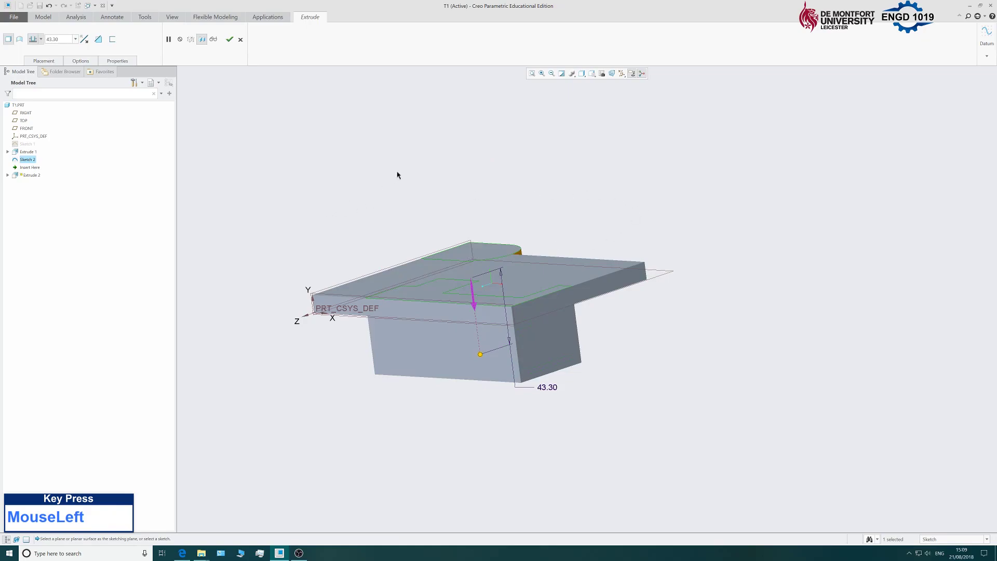
middle_click_drag(409, 165, 387, 250)
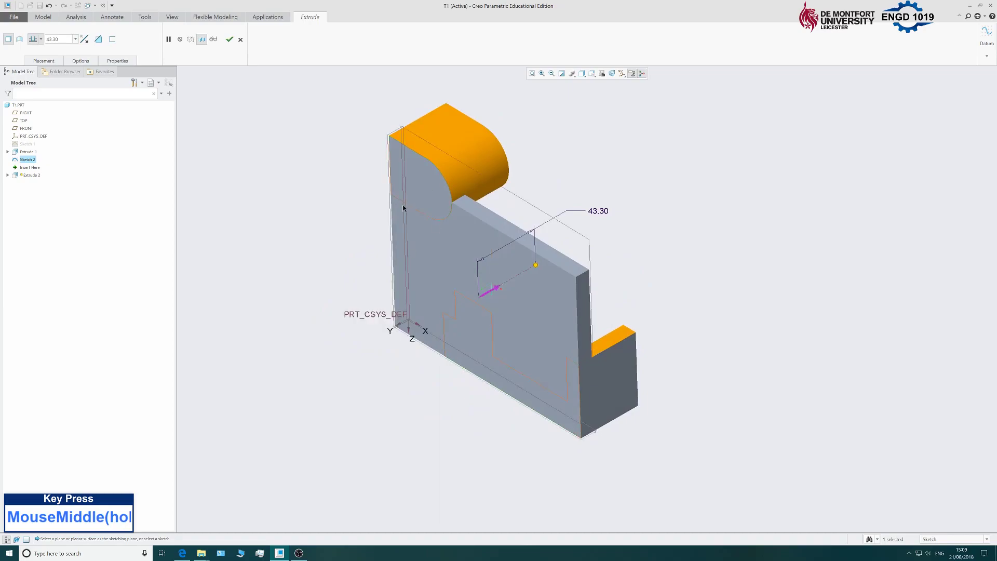
middle_click_drag(316, 285, 355, 121)
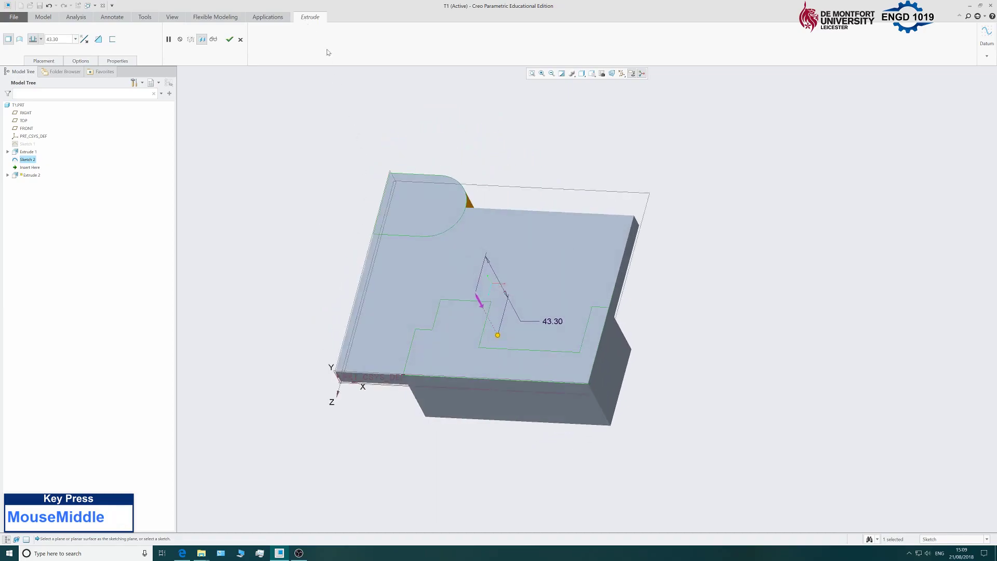
left_click(98, 39)
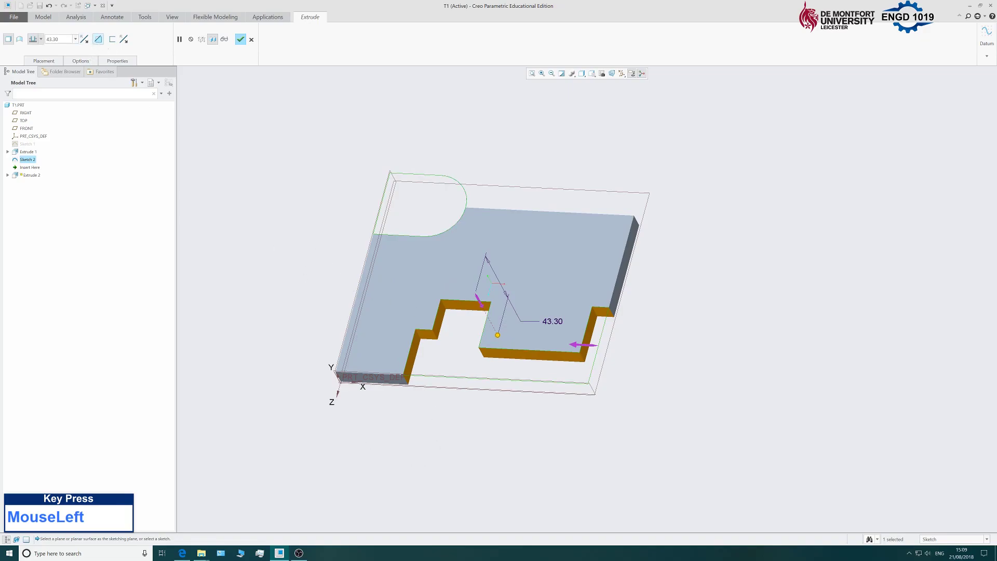
Set the extruded cut's depth to Through All and complete the cut through the plate.
left_click(41, 39)
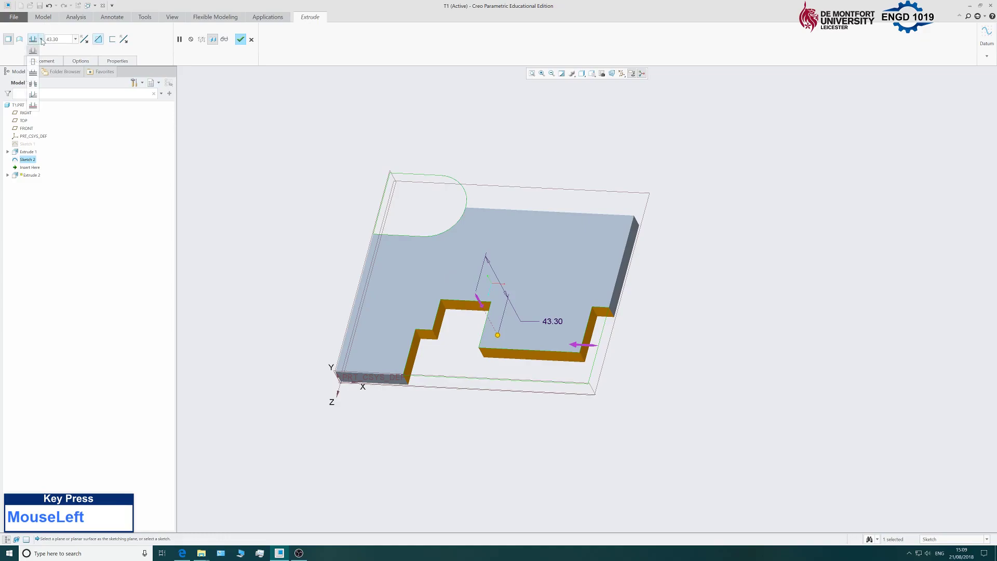
left_click(33, 84)
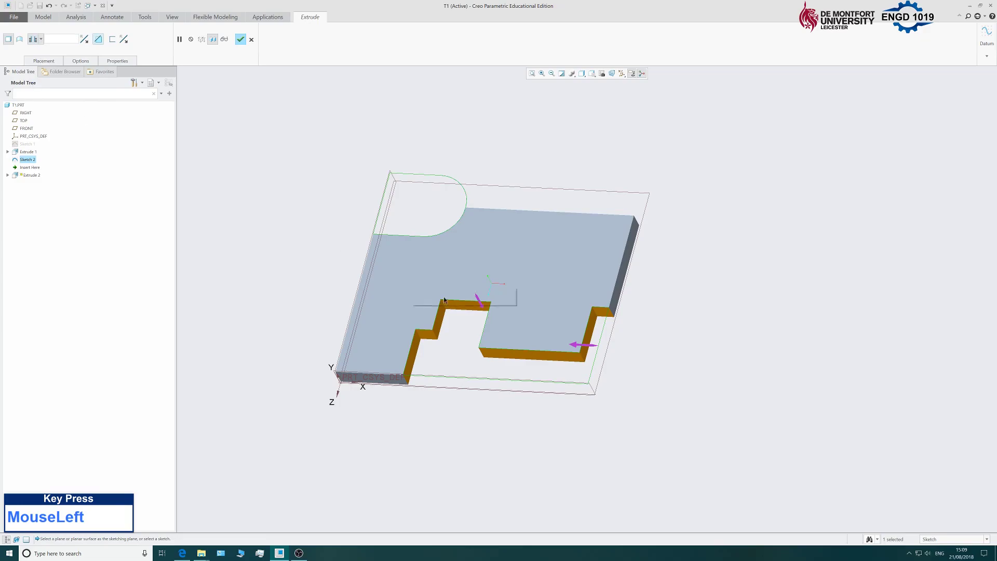
middle_click_drag(482, 297, 634, 242)
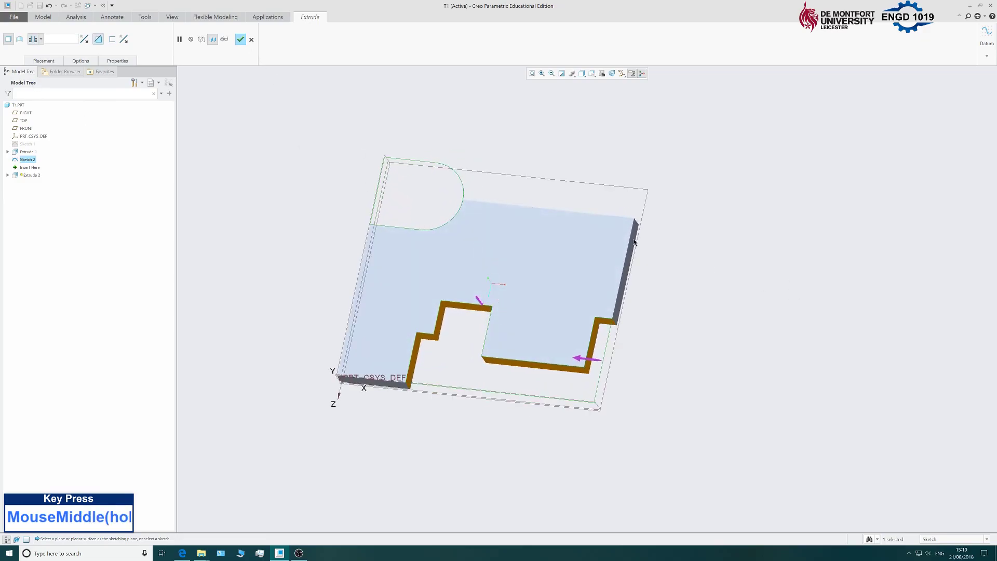
left_click(241, 40)
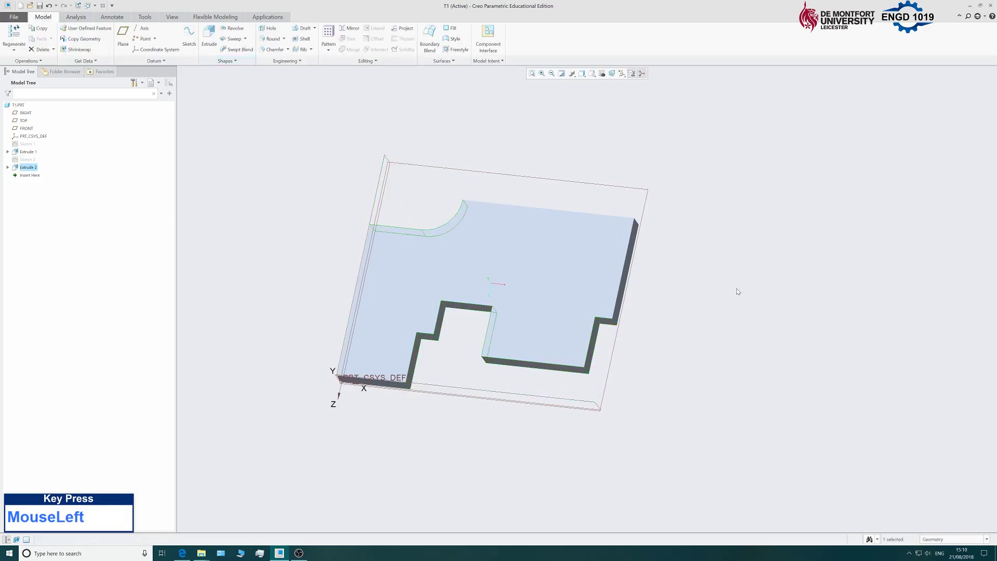
left_click(247, 332)
Place a hole on the plate's top face near the origin corner and set its diameter to 20 mm.
middle_click_drag(275, 287, 347, 343)
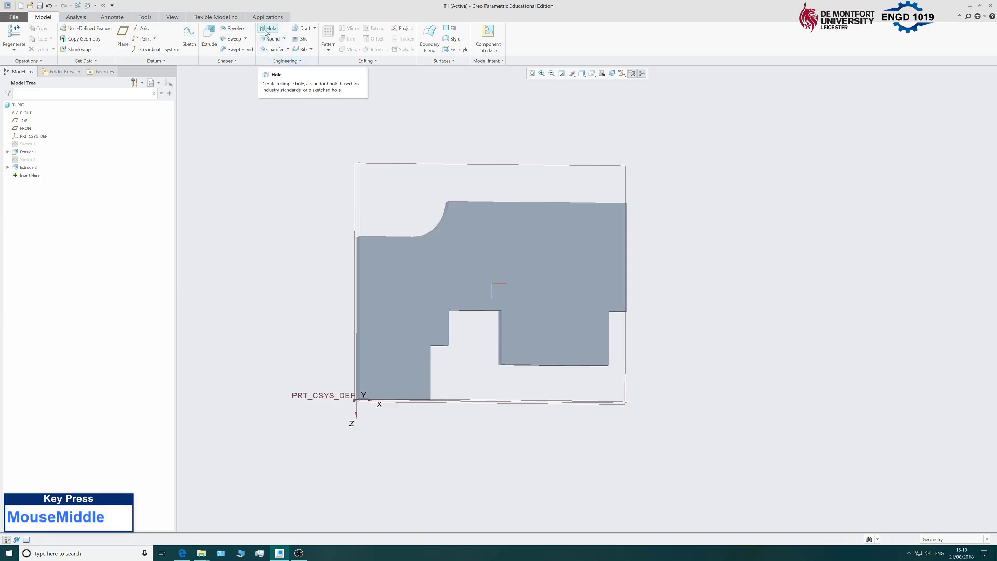
left_click(271, 31)
middle_click_drag(279, 399, 264, 325)
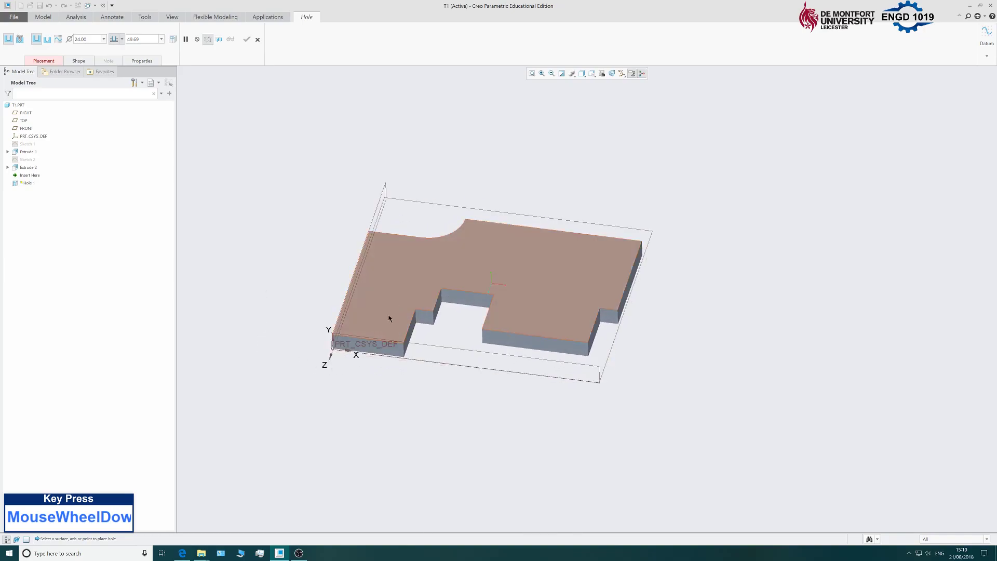
left_click(373, 319)
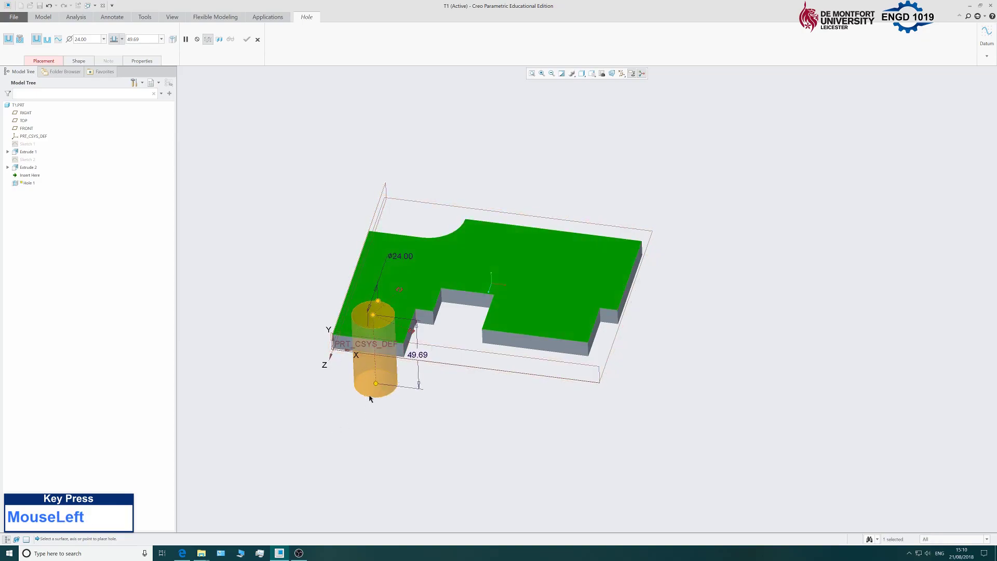
scroll(349, 379, "down", 3)
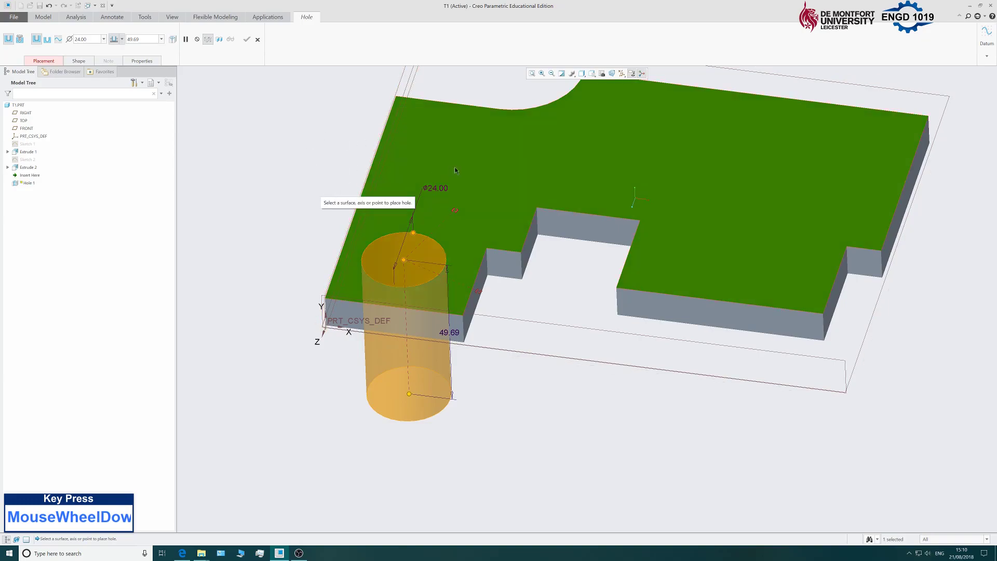
double_click(434, 189)
type("20")
key("Return")
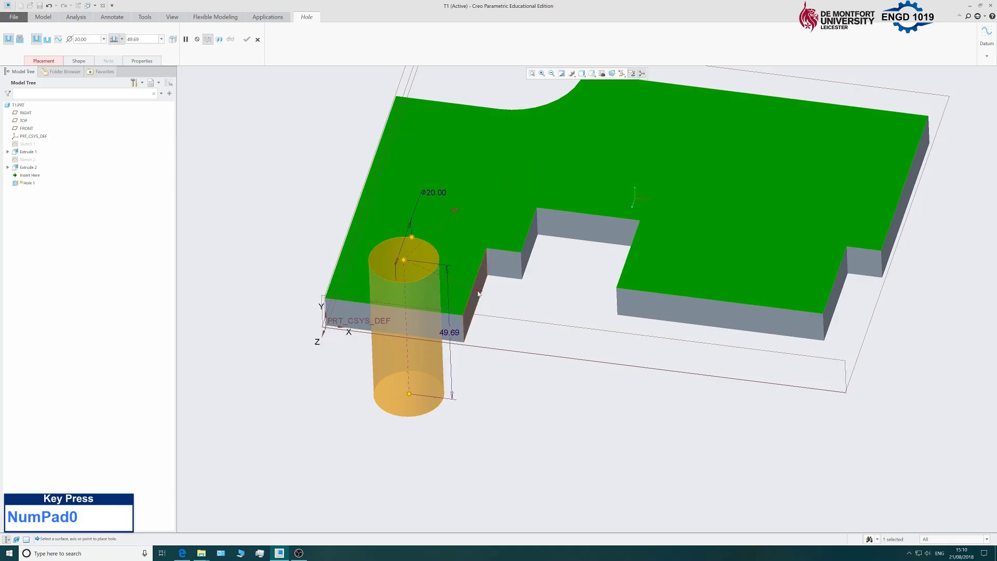
Attach the hole's two offset references to the plate's left side edge and front edge.
middle_click_drag(273, 288, 299, 302)
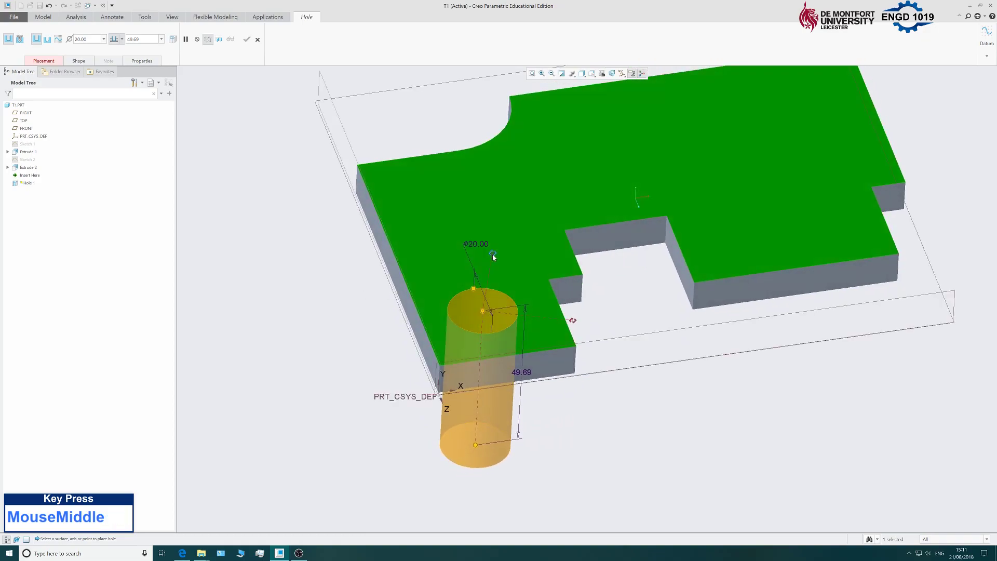
left_click_drag(493, 255, 493, 255)
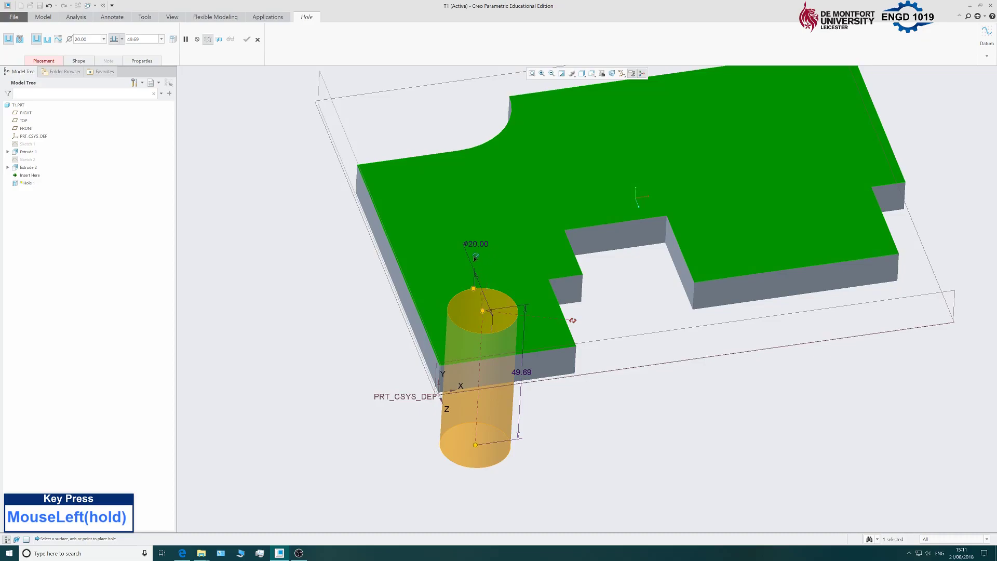
left_click_drag(451, 267, 415, 315)
mouse_move(415, 316)
left_mouse_down()
mouse_move(431, 306)
mouse_move(416, 322)
left_mouse_up()
left_click_drag(415, 321, 415, 319)
left_click_drag(572, 321, 502, 358)
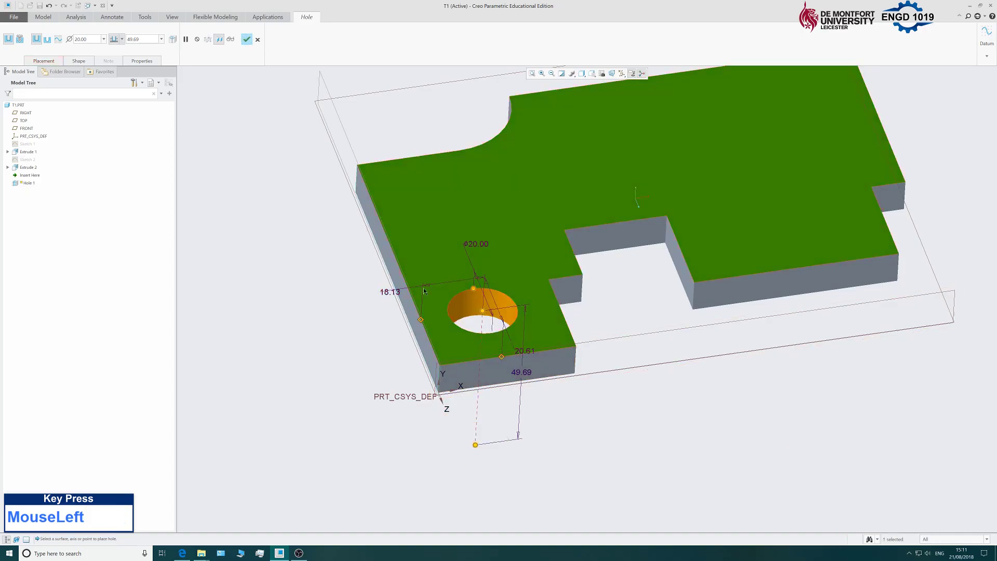
Set the hole's offsets from the left side and front edges to 20 mm each.
double_click(387, 294)
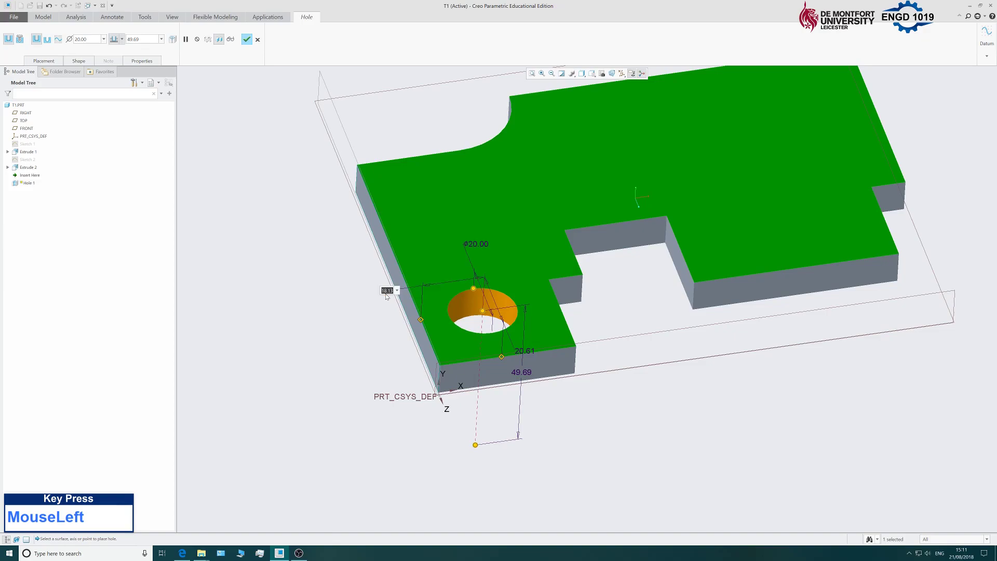
type("20")
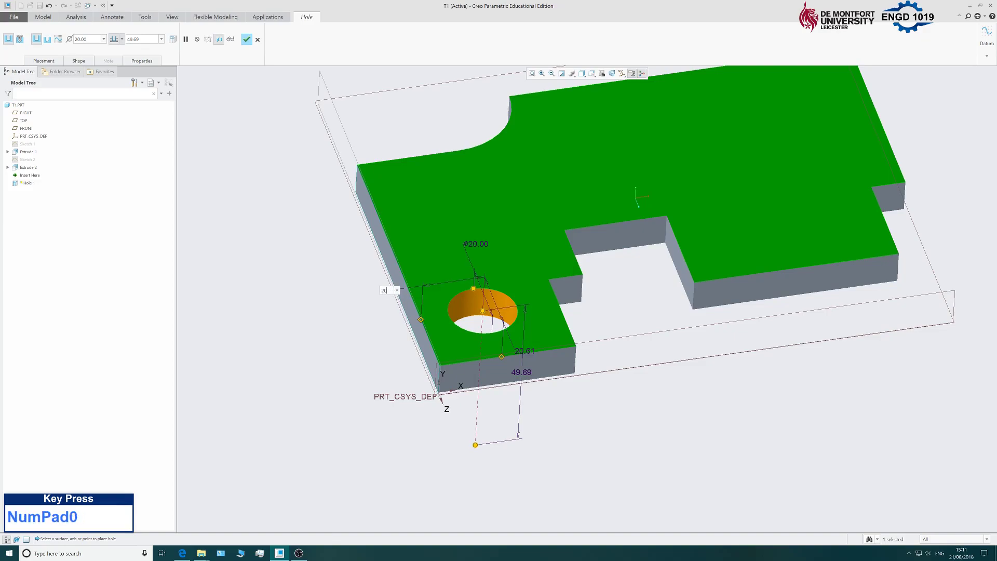
middle_click(386, 294)
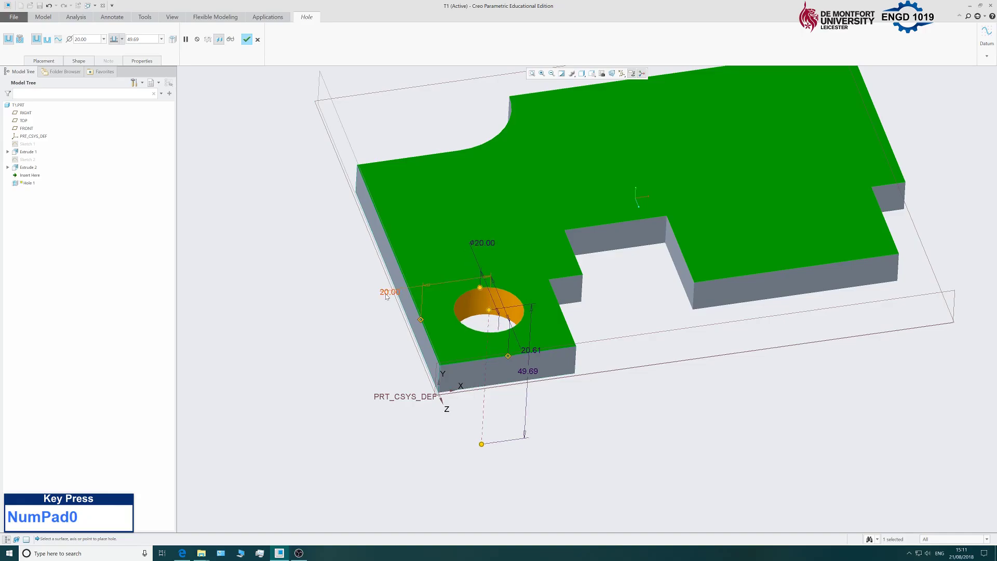
double_click(538, 352)
type("20")
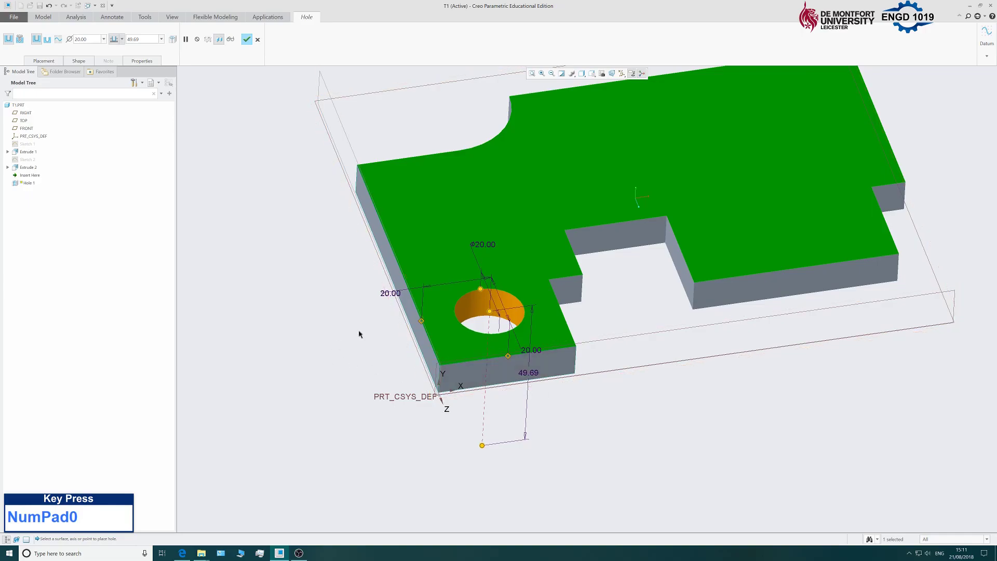
Set the hole's depth to Through All and complete the hole.
middle_click_drag(653, 420, 603, 416)
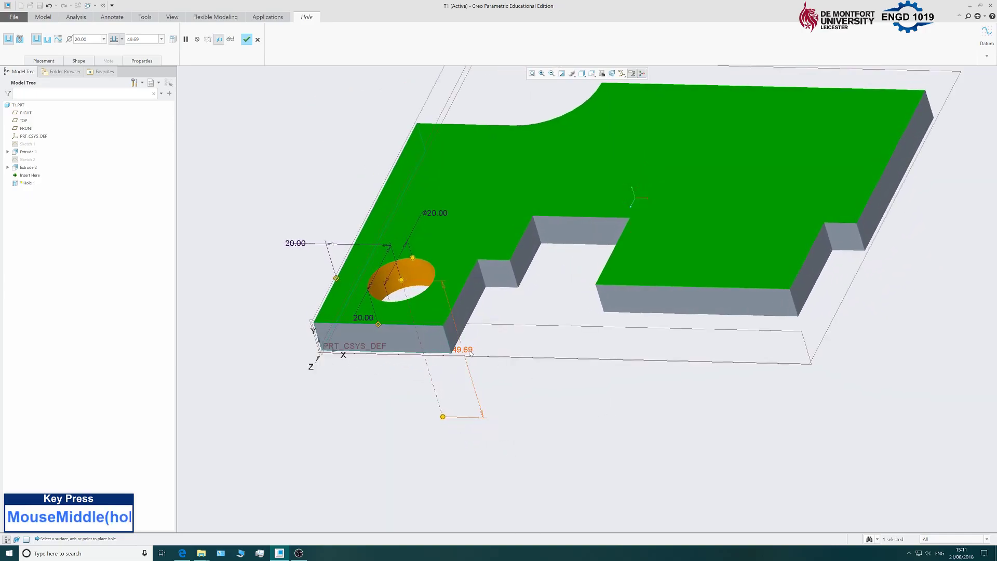
left_click(123, 39)
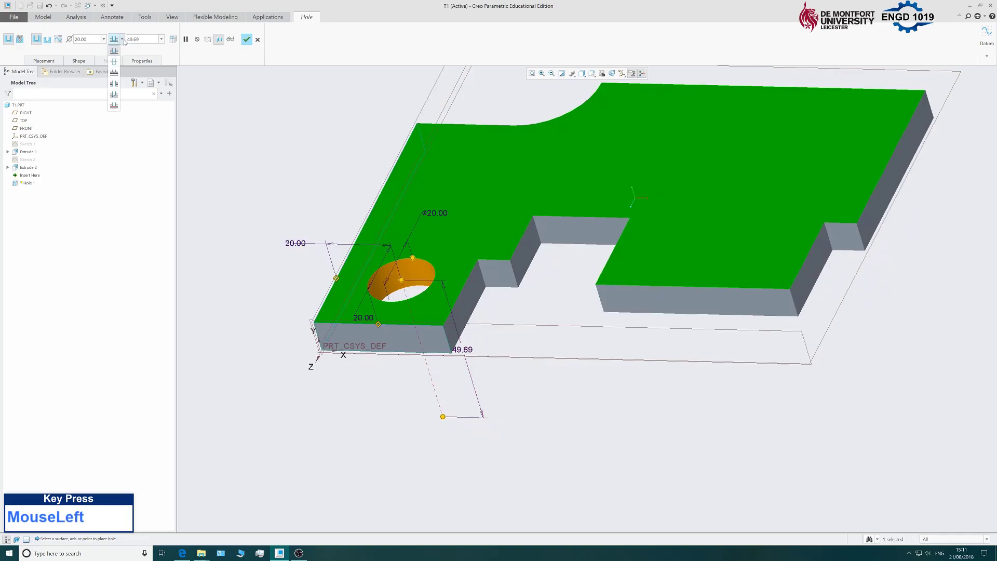
left_click(114, 84)
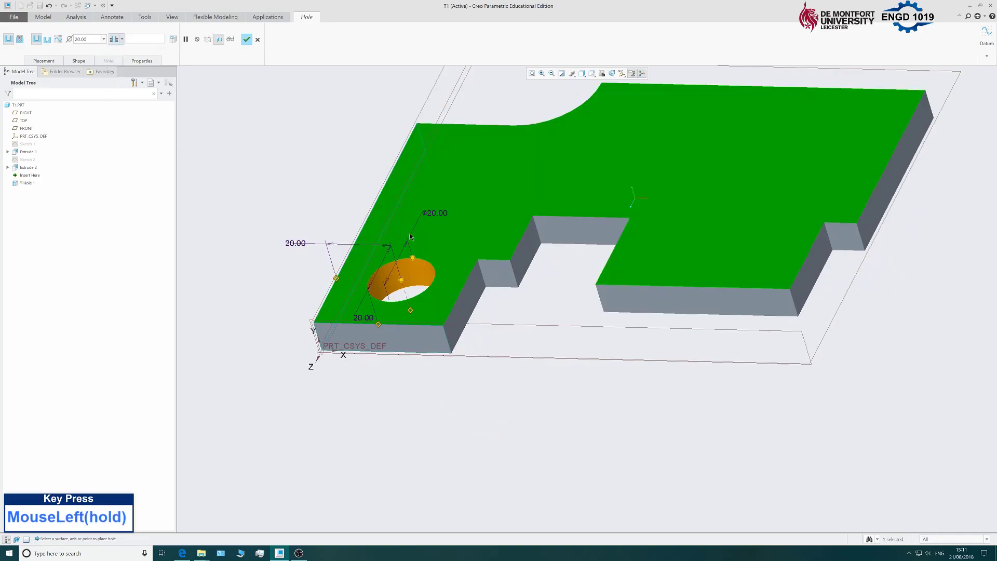
left_click(247, 41)
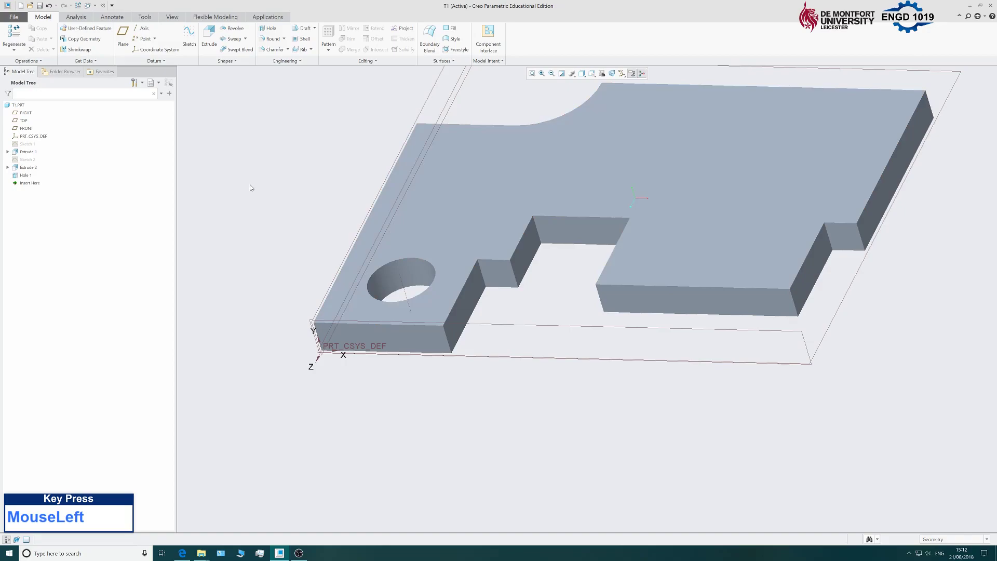
Start a new sketch on the plate's top face and orient the view square to the sketch plane.
scroll(277, 248, "up", 3)
scroll(278, 231, "down", 3)
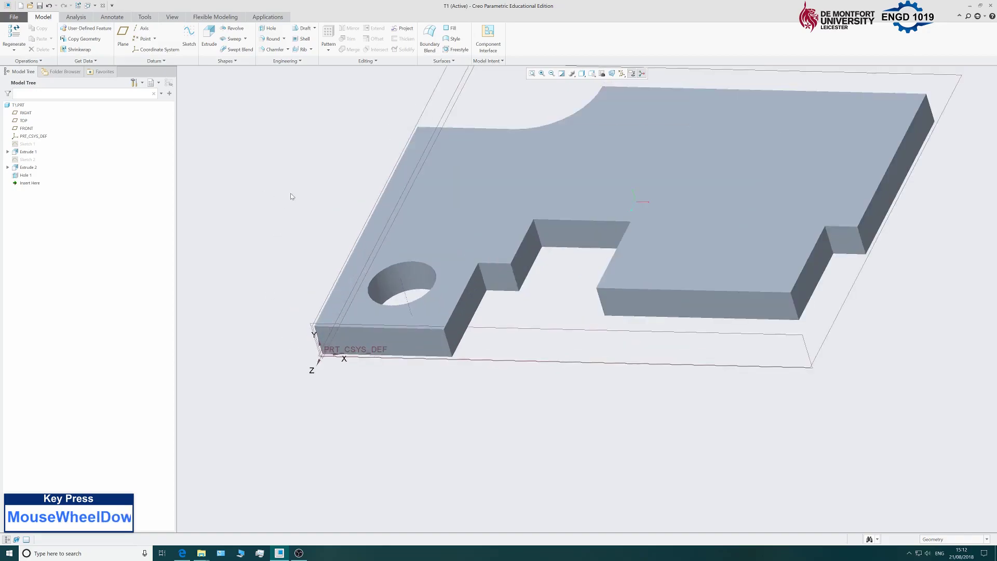
scroll(290, 196, "down", 3)
middle_click_drag(290, 196, 329, 170)
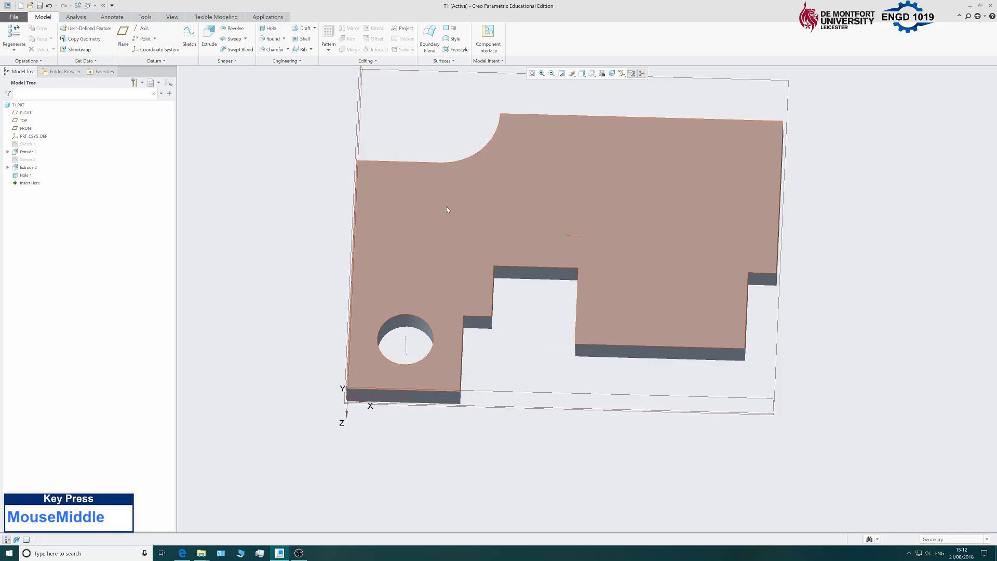
left_click(249, 192)
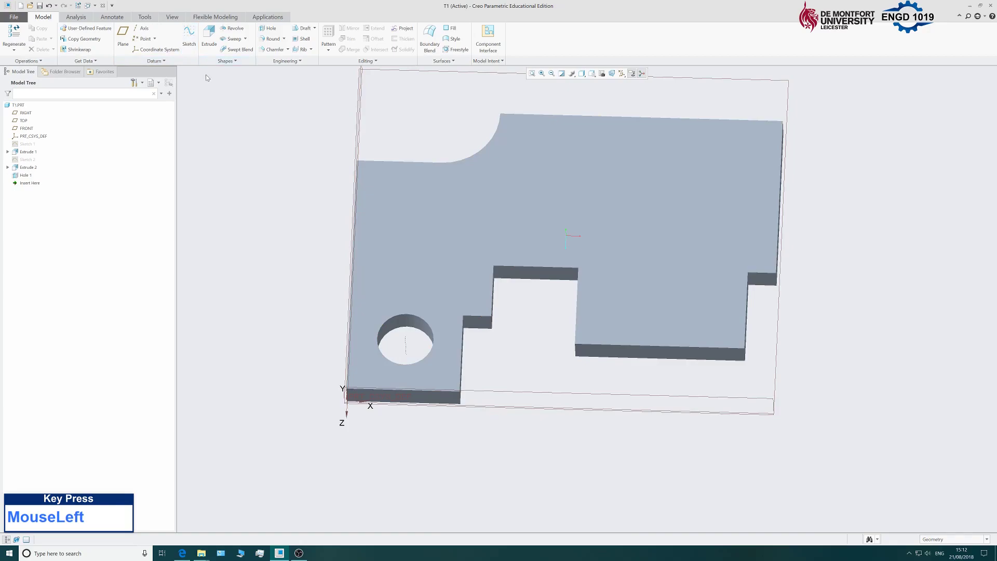
left_click(189, 35)
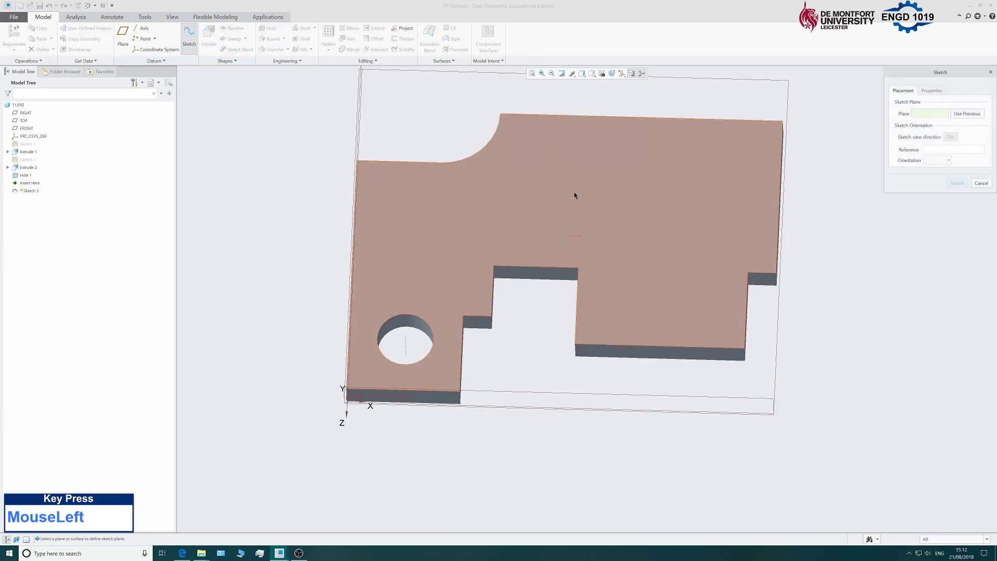
left_click(528, 182)
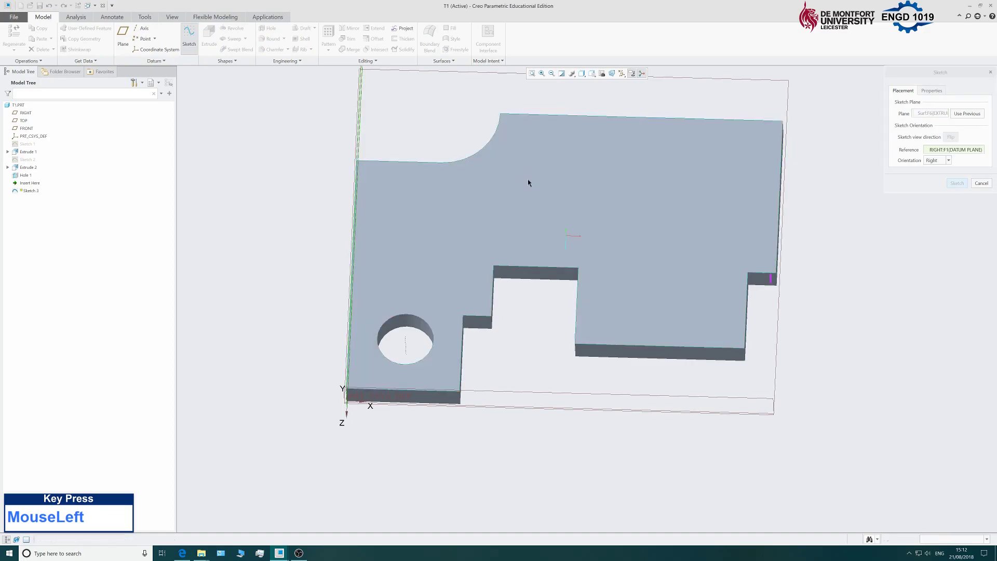
left_click(960, 183)
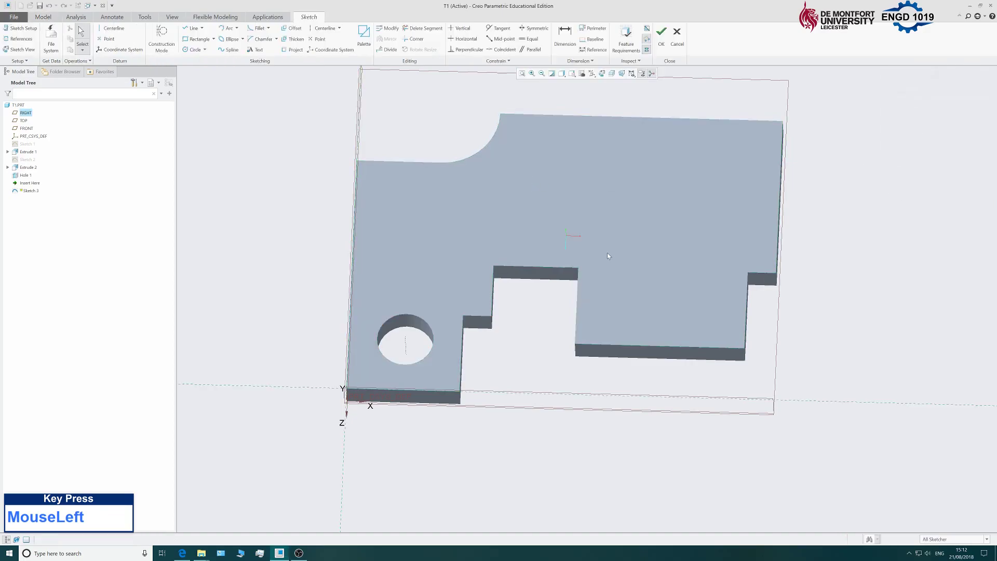
left_click(603, 74)
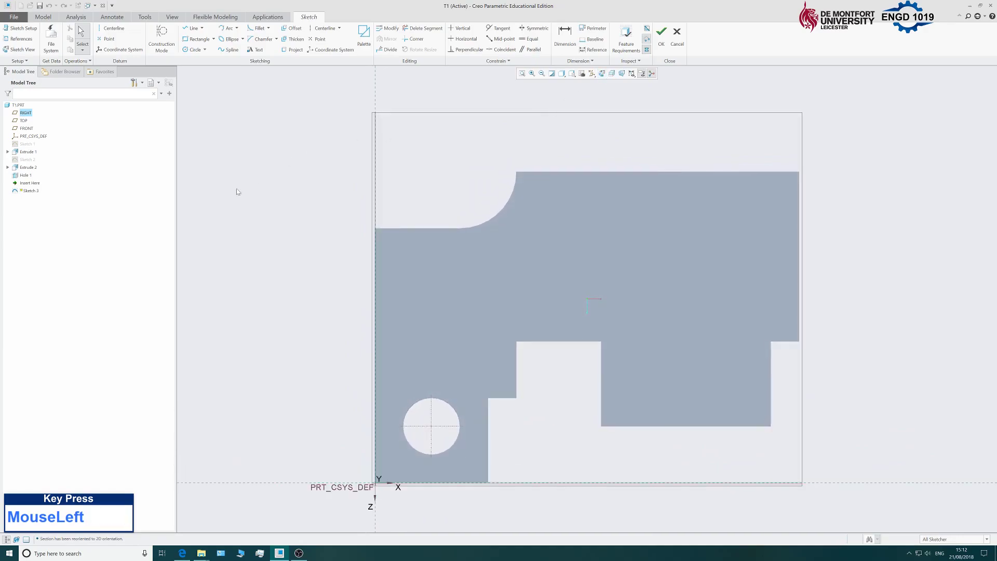
Add the plate's upper straight edge beside the rounded cutout as a sketch reference.
scroll(270, 267, "up", 1)
scroll(278, 276, "down", 1)
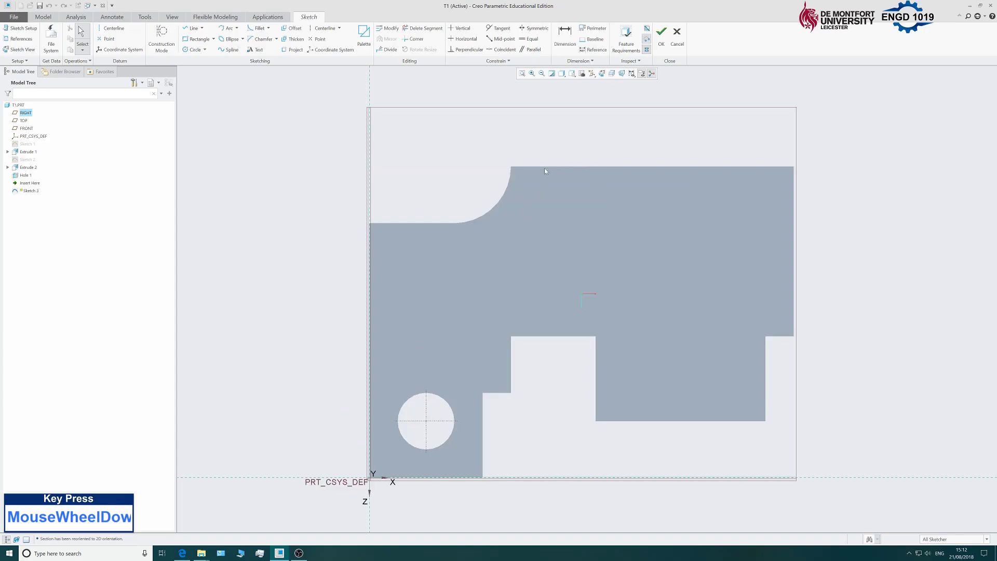
left_click(21, 39)
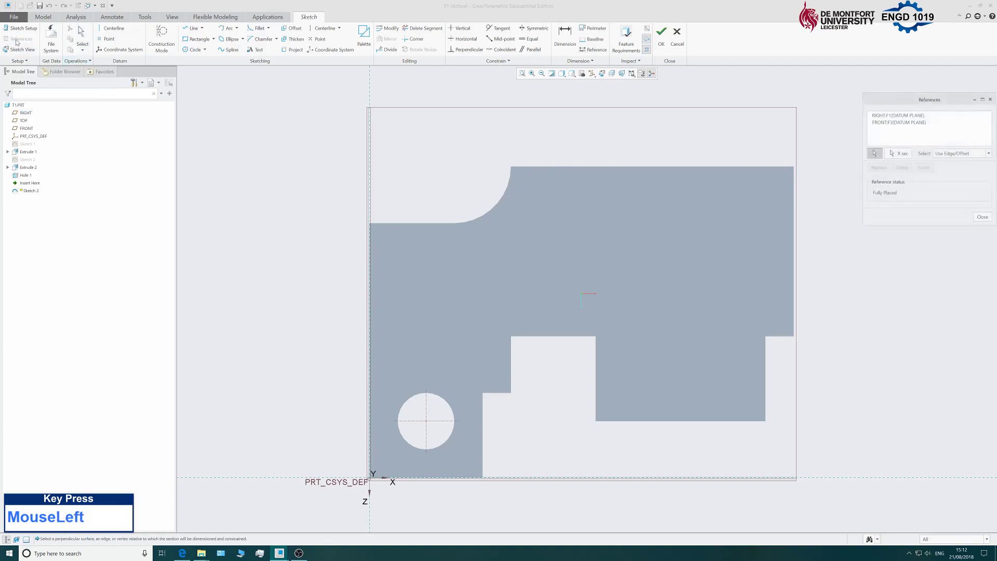
left_click(678, 168)
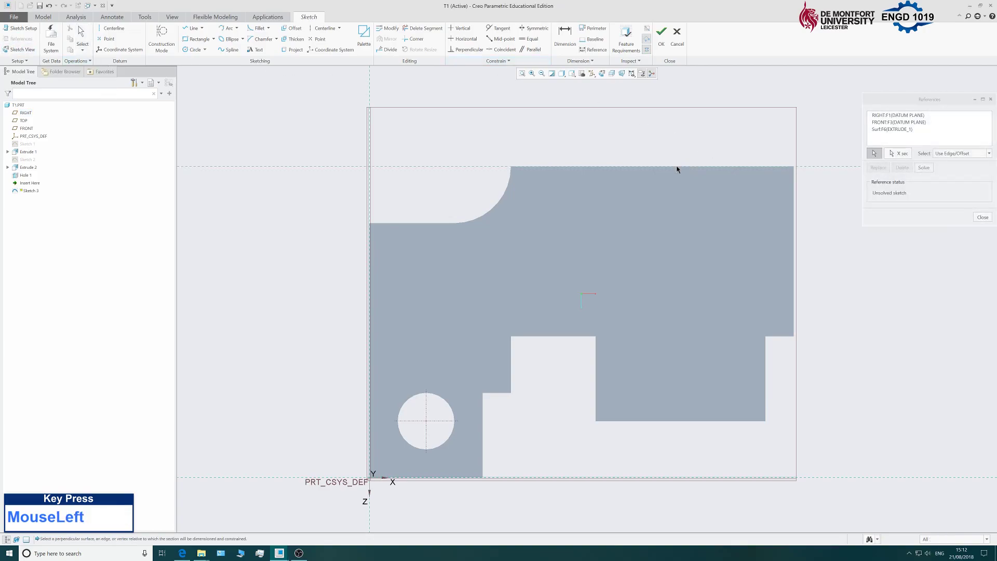
left_click(983, 217)
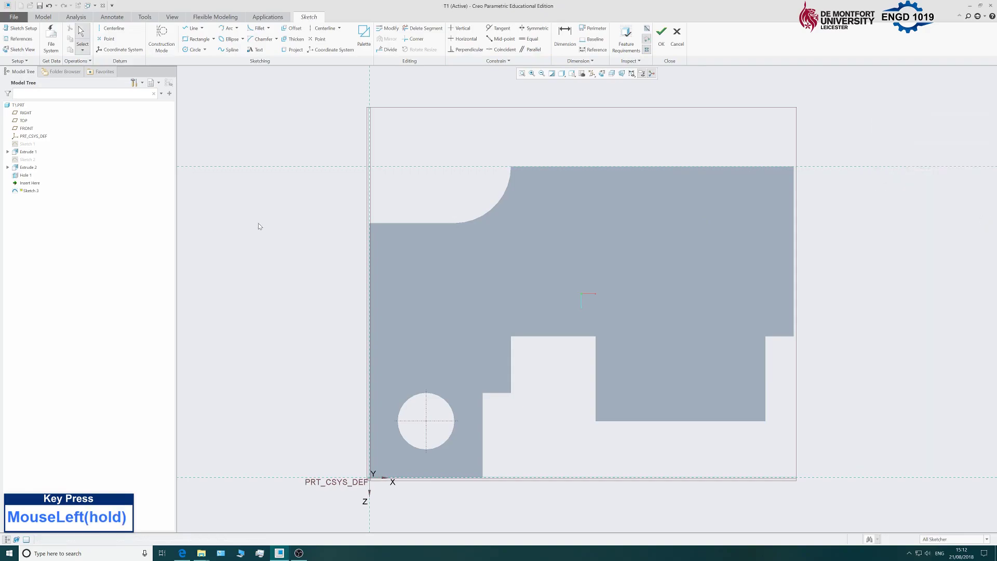
Sketch a square of about 19.4 mm, about 11.6 mm from the left edge and 32.8 mm below the upper edge reference.
left_click(187, 43)
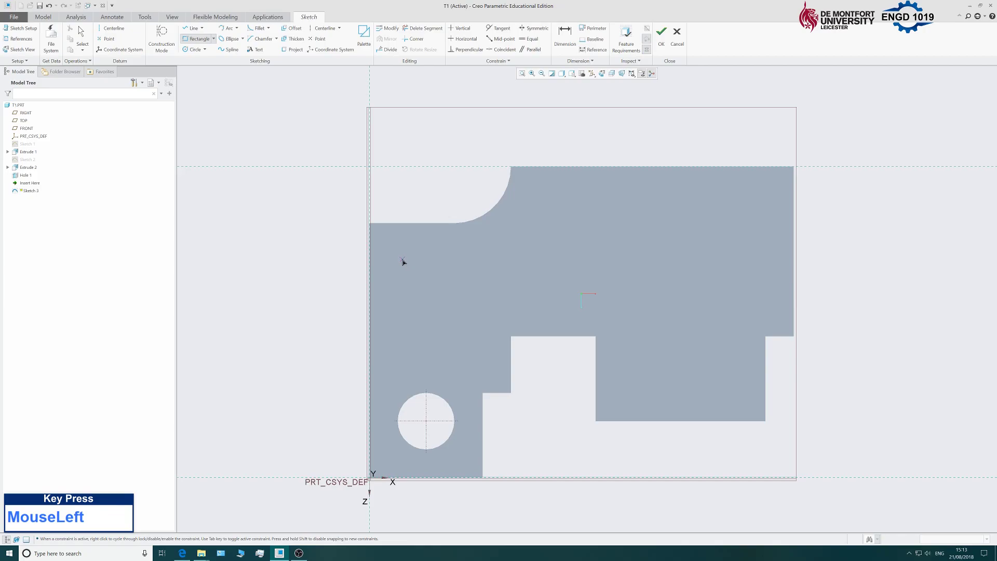
left_click(403, 261)
middle_click(317, 265)
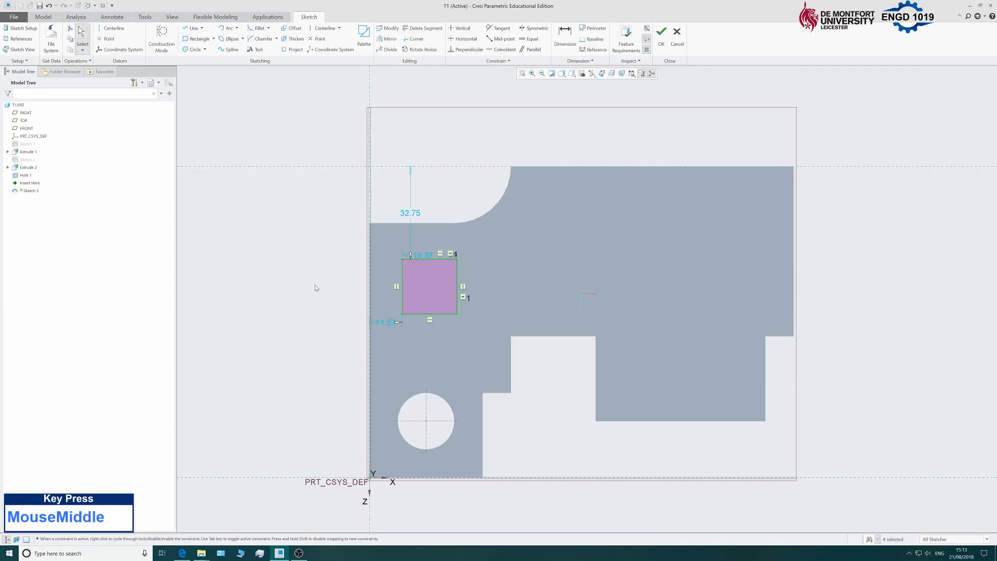
Set the square's side length to 20 mm.
left_click(423, 254)
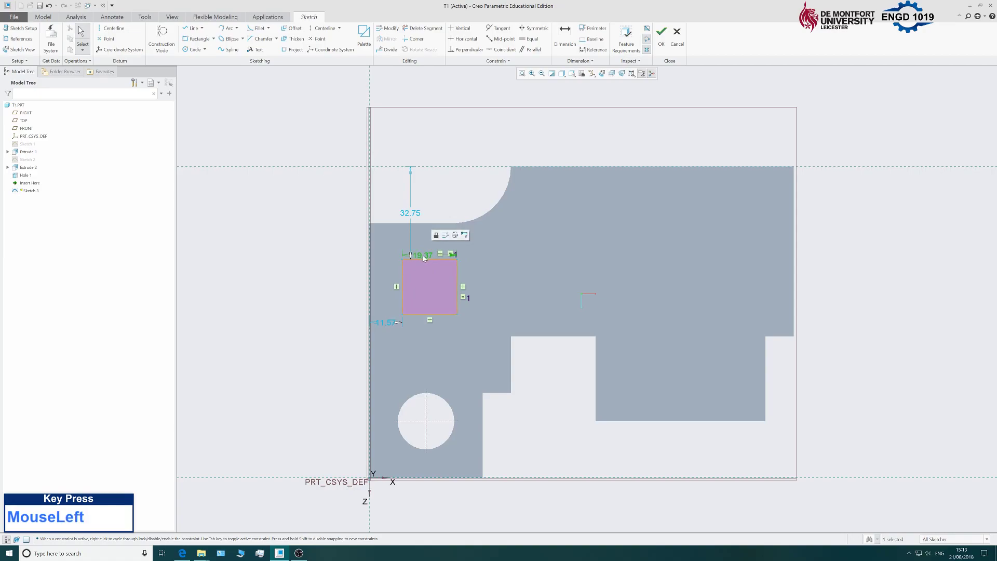
double_click(426, 258)
type("20")
key("Return")
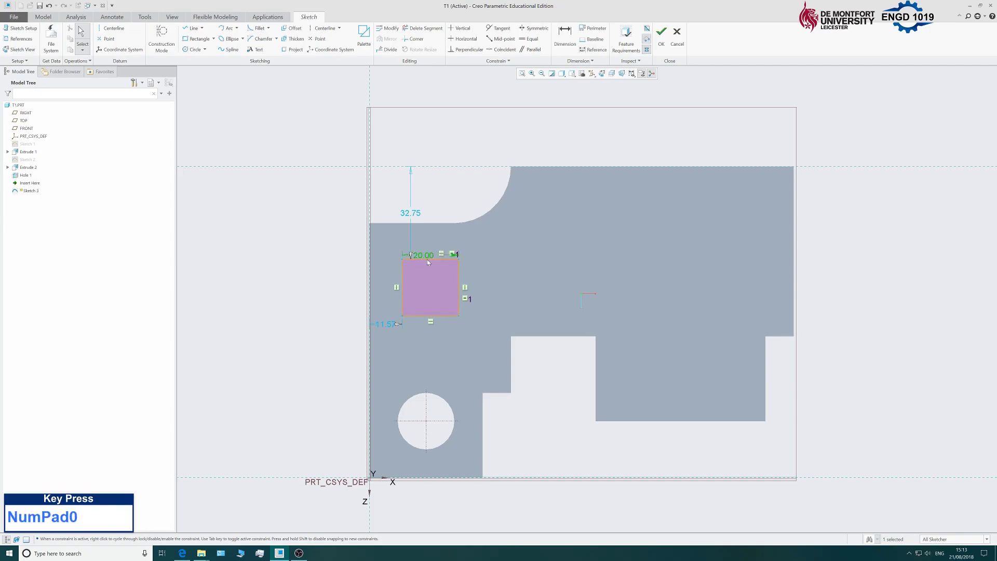
Position the square 10 mm from the plate's left edge, with its lower side 60 mm above the bottom reference.
double_click(386, 326)
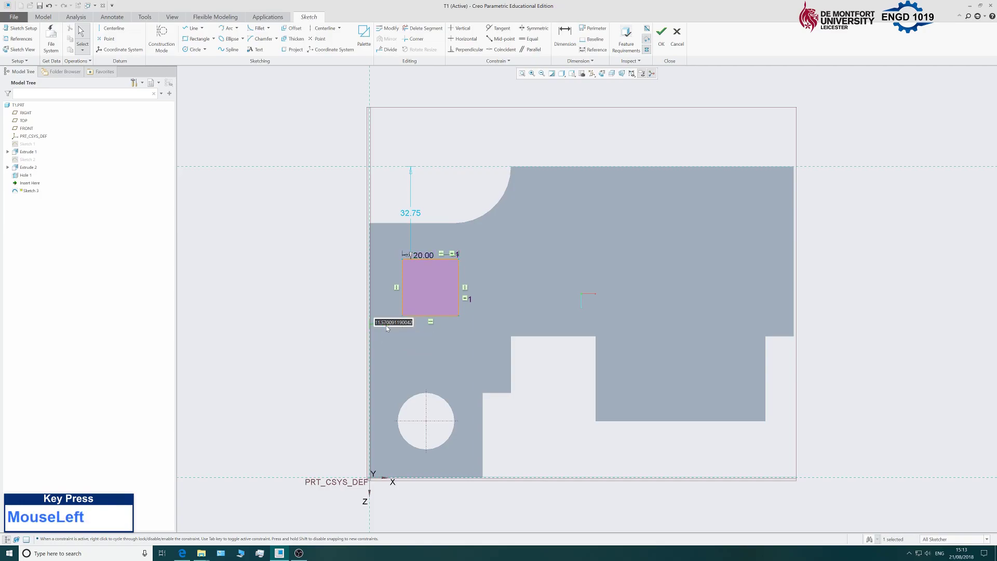
type("10")
key("Return")
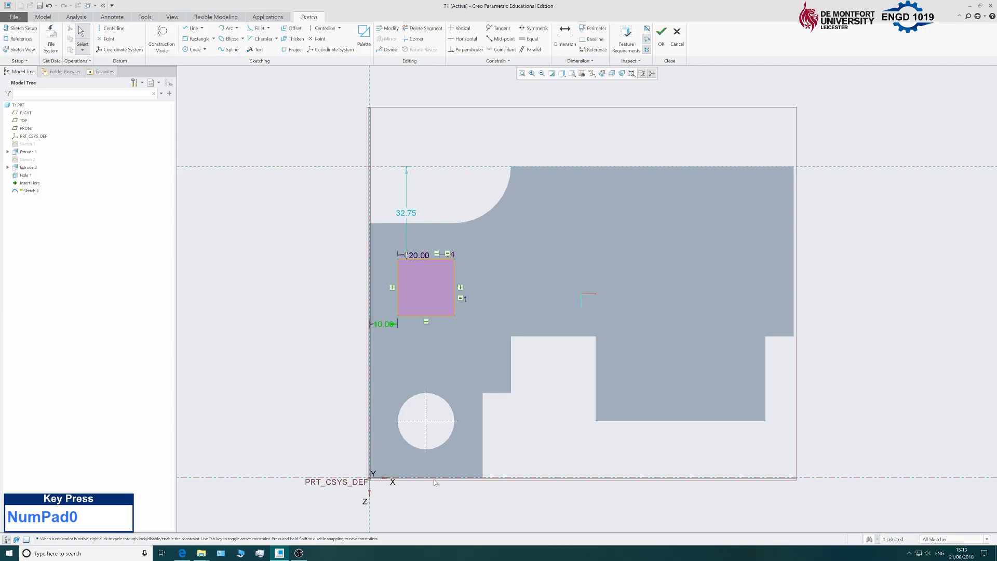
left_click(565, 37)
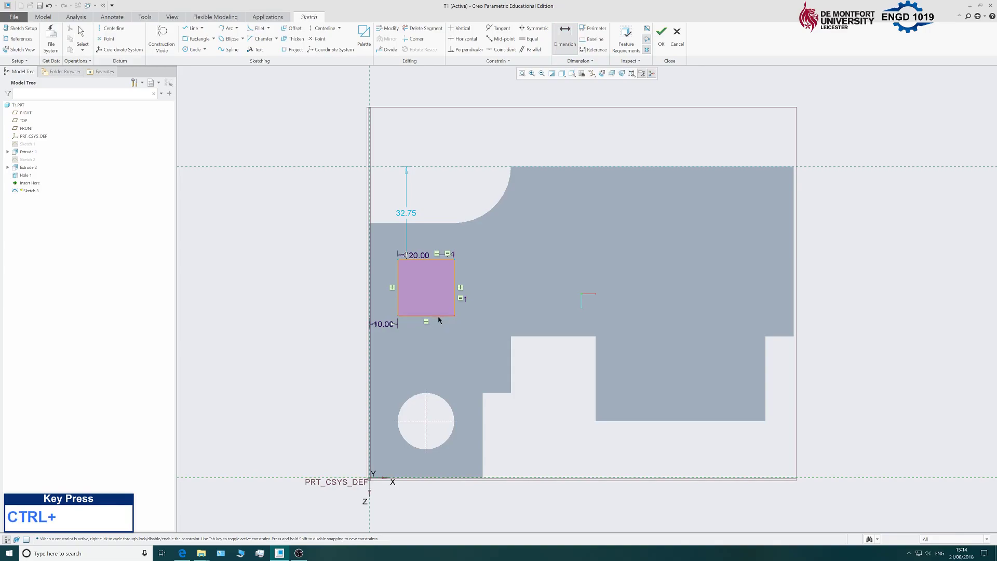
middle_click(313, 380)
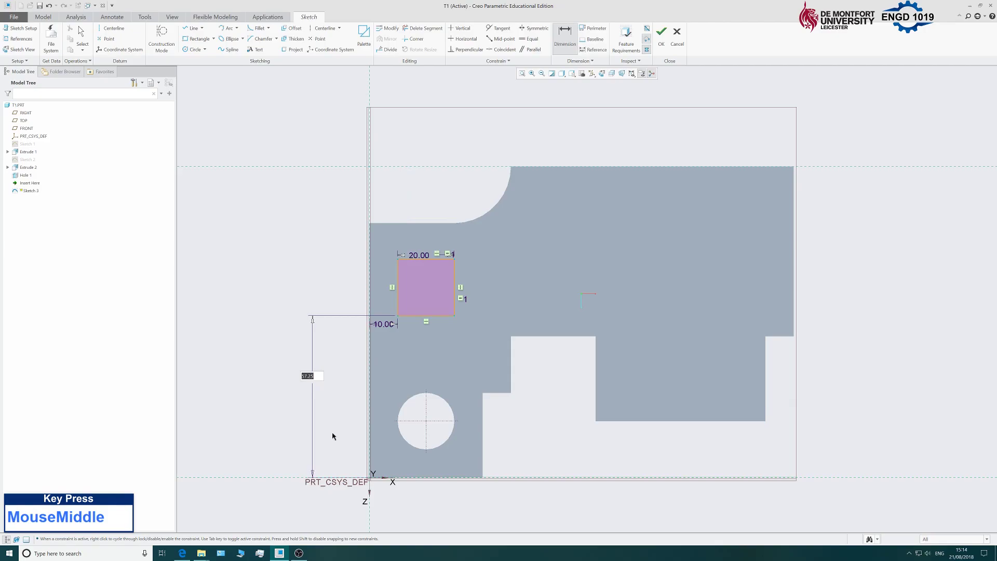
type("60")
key("Return")
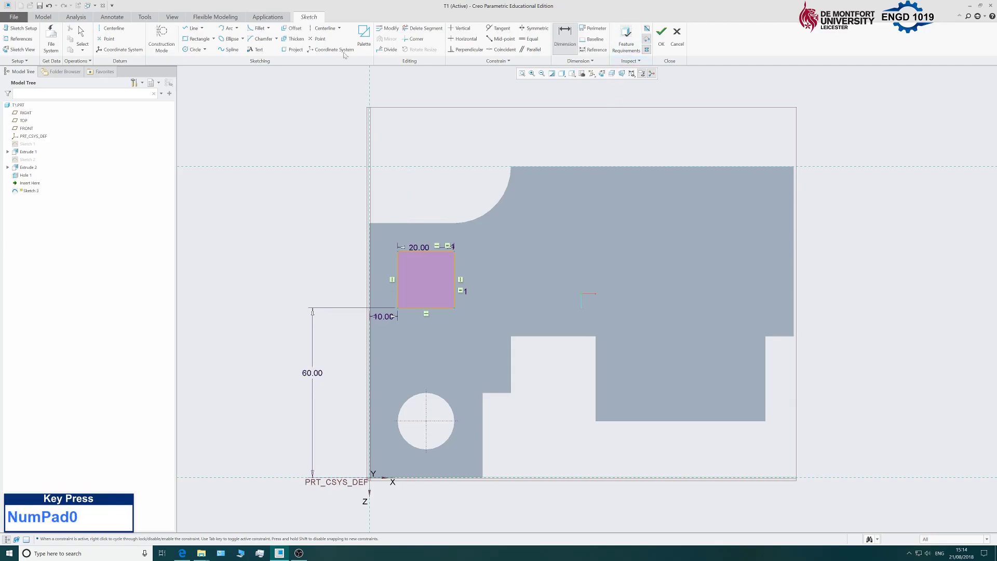
Sketch two equal circles of about 18.4 mm level near the upper edge and a circle of about 40.9 mm directly below the right one.
left_click(191, 50)
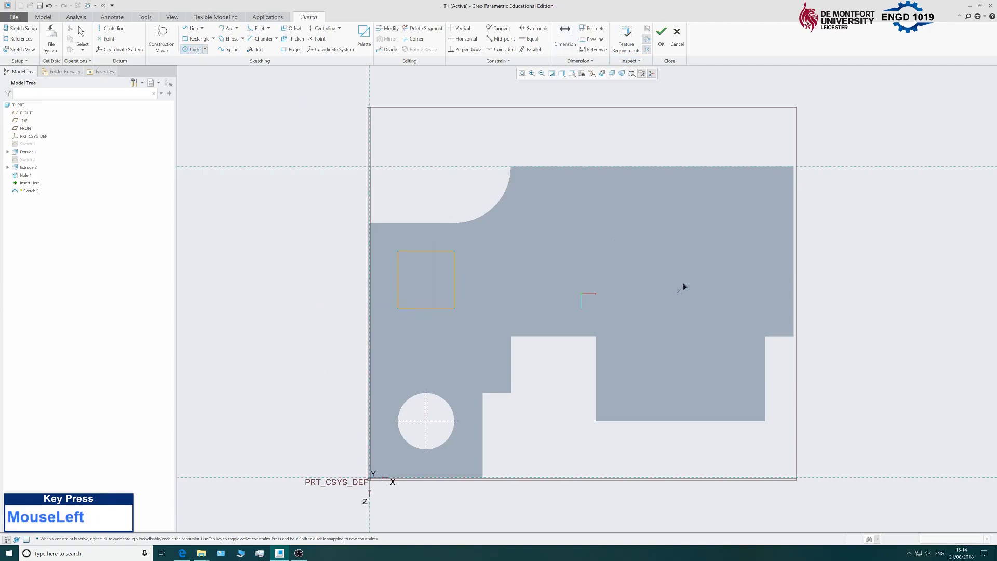
left_click(569, 213)
left_click(589, 232)
left_click(674, 213)
left_click(666, 238)
left_click(674, 324)
left_click(716, 368)
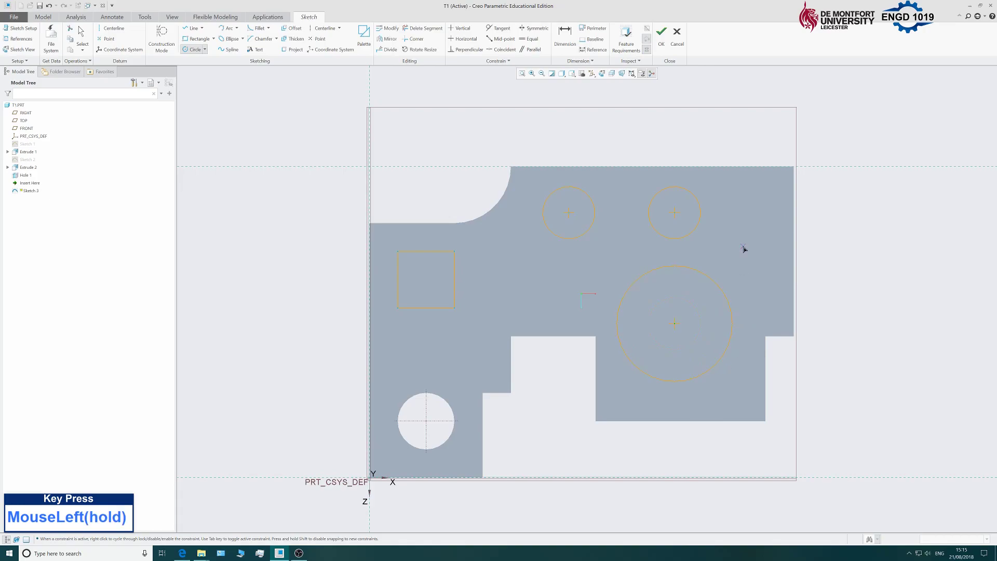
middle_click(745, 245)
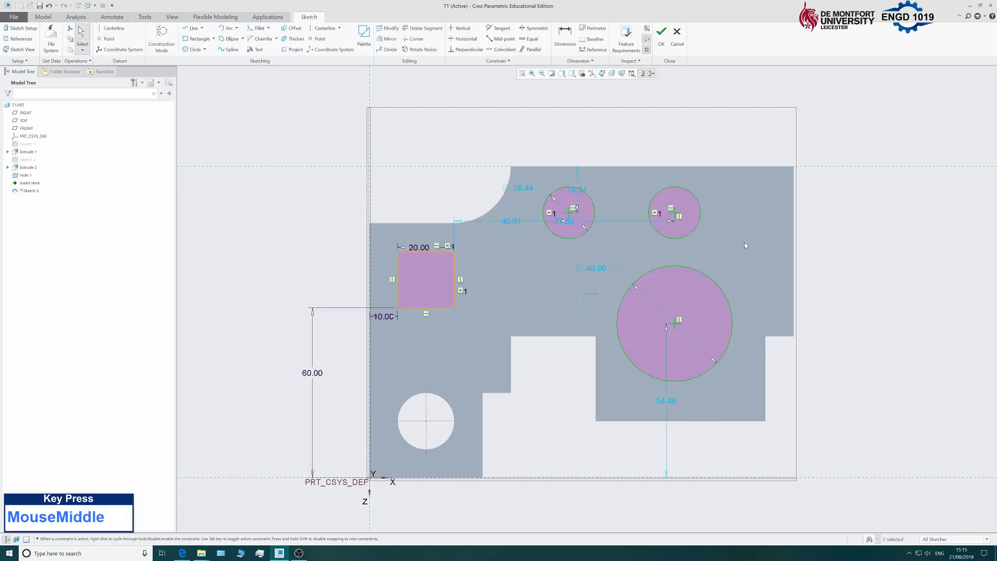
Move the small circles' diameter dimension clear of the circle and set it to 20 mm.
left_click(519, 190)
left_click_drag(519, 191, 554, 260)
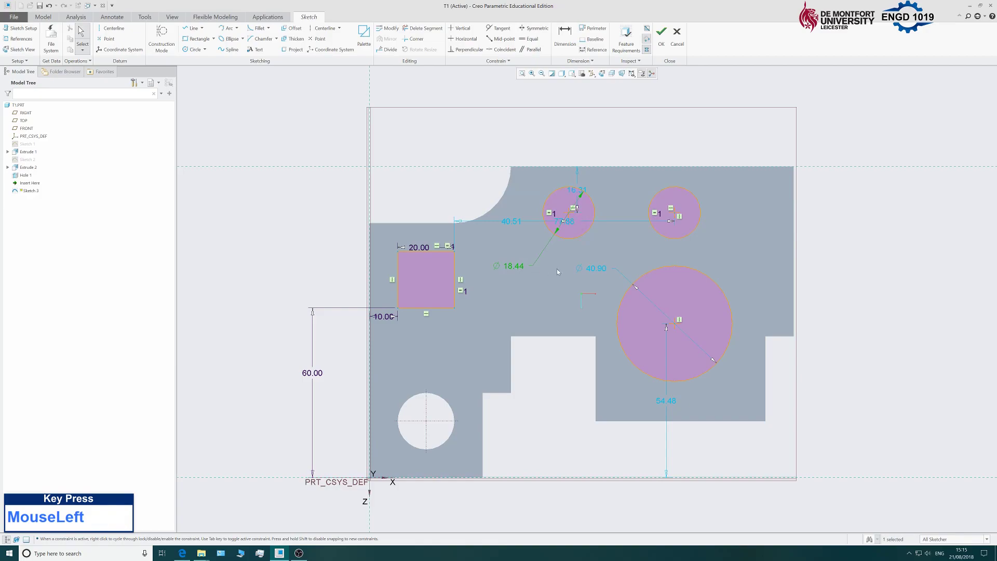
double_click(515, 268)
type("20")
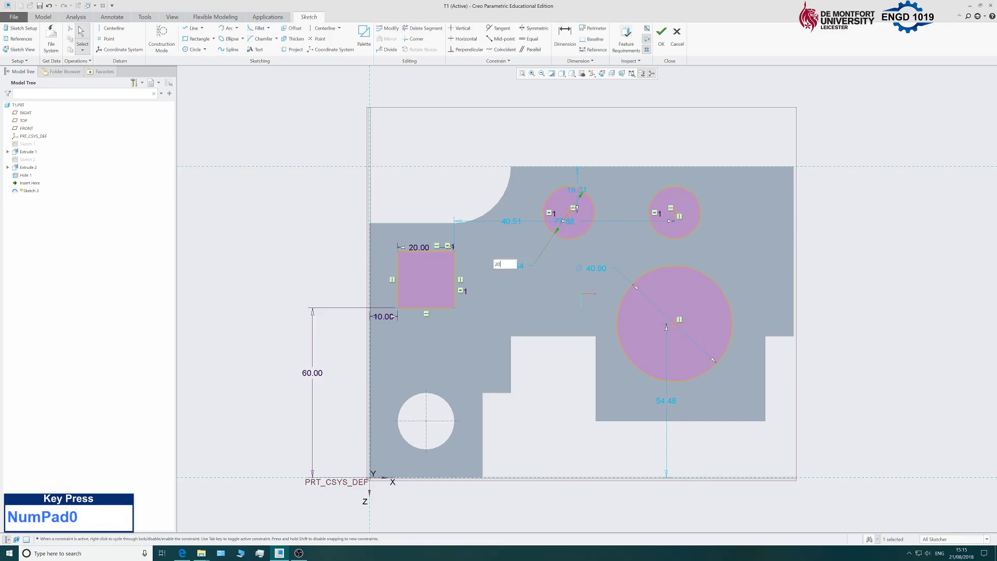
key("Return")
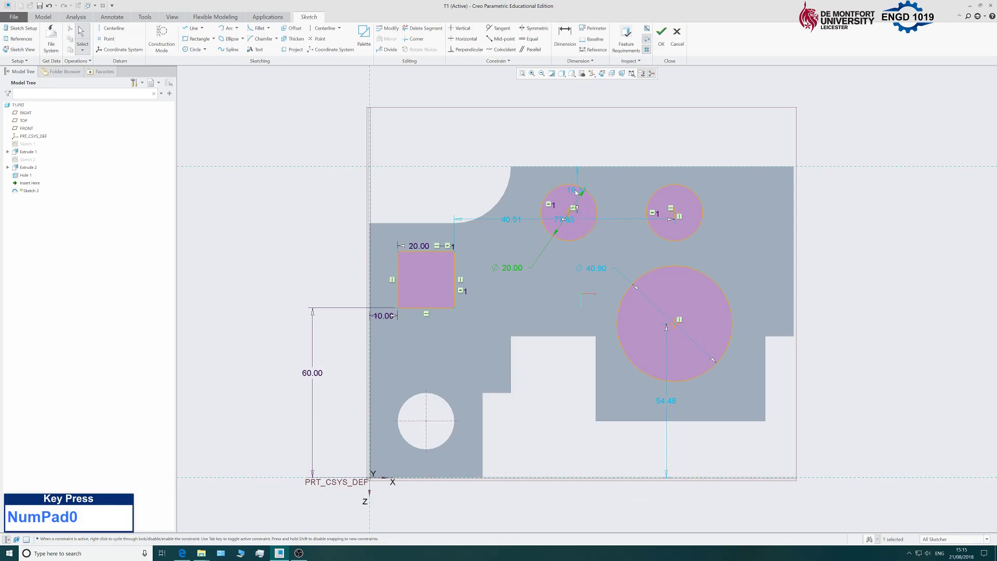
Dimension the left small circle's centre 90 mm above the plate's bottom reference.
left_click(565, 35)
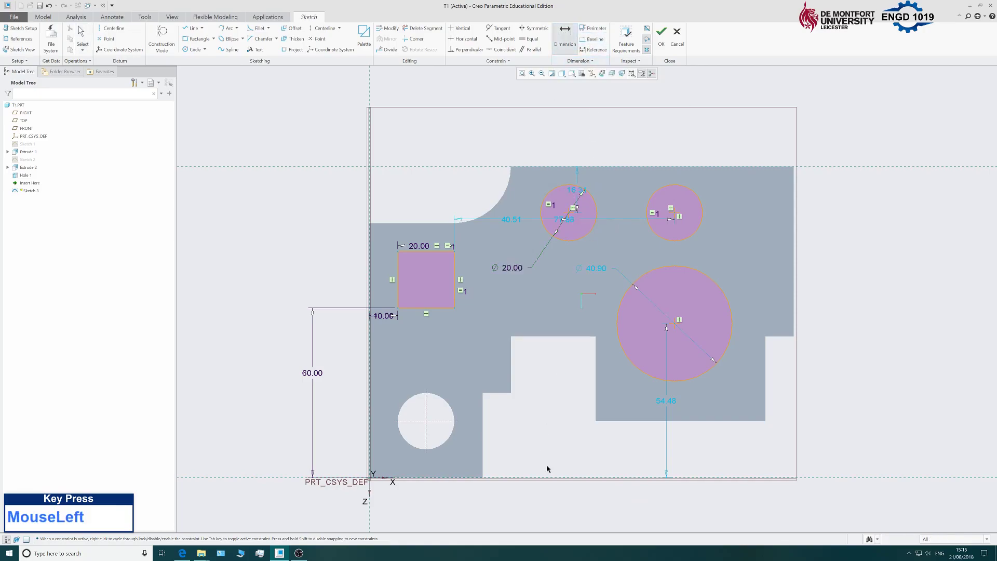
left_click(565, 477)
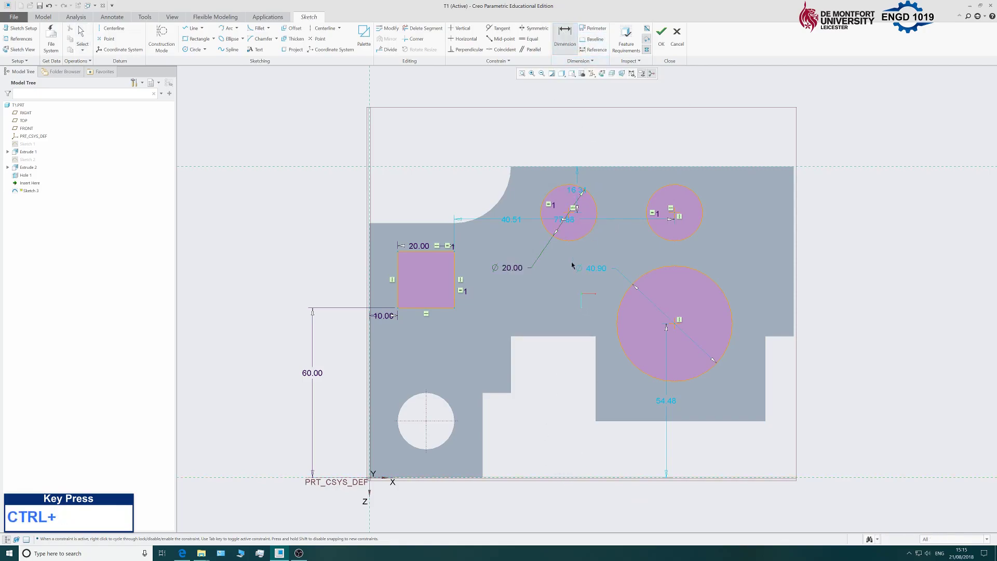
left_click(570, 214, "ctrl")
middle_click(551, 369)
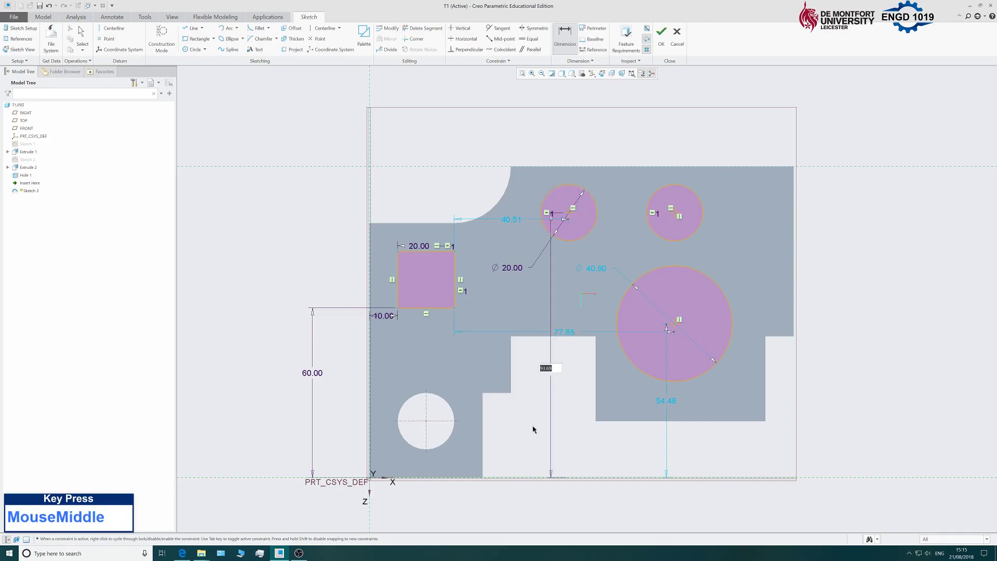
type("90")
key("Return")
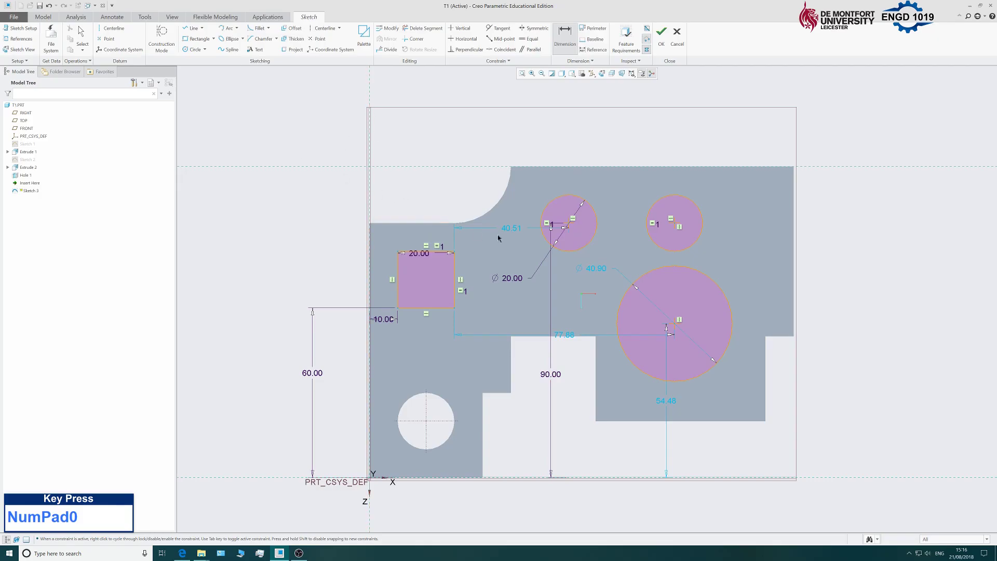
Dimension the left small circle's centre 60 mm from the plate's left edge reference.
left_click(369, 203)
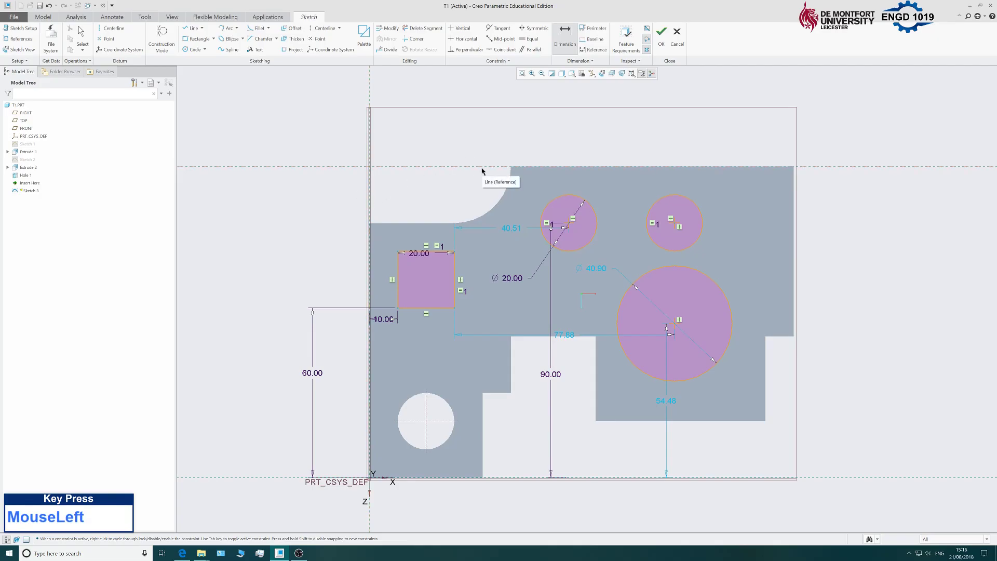
left_click(569, 227, "ctrl")
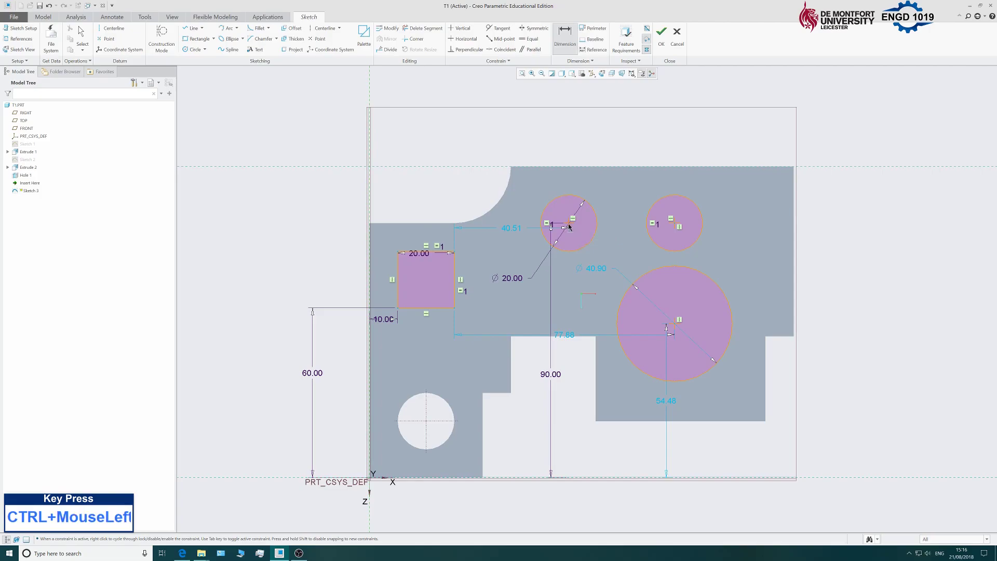
middle_click(492, 151)
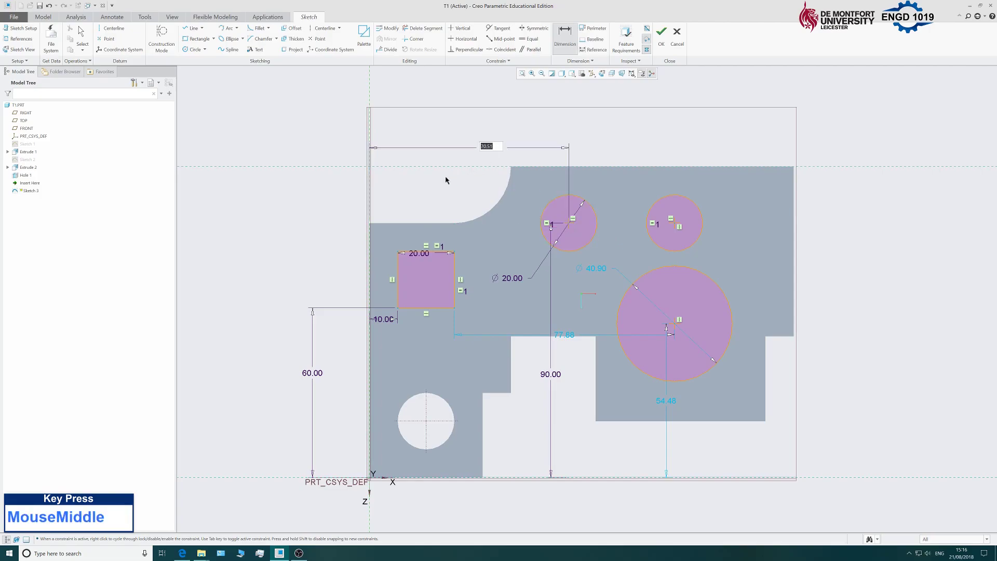
type("60")
key("Return")
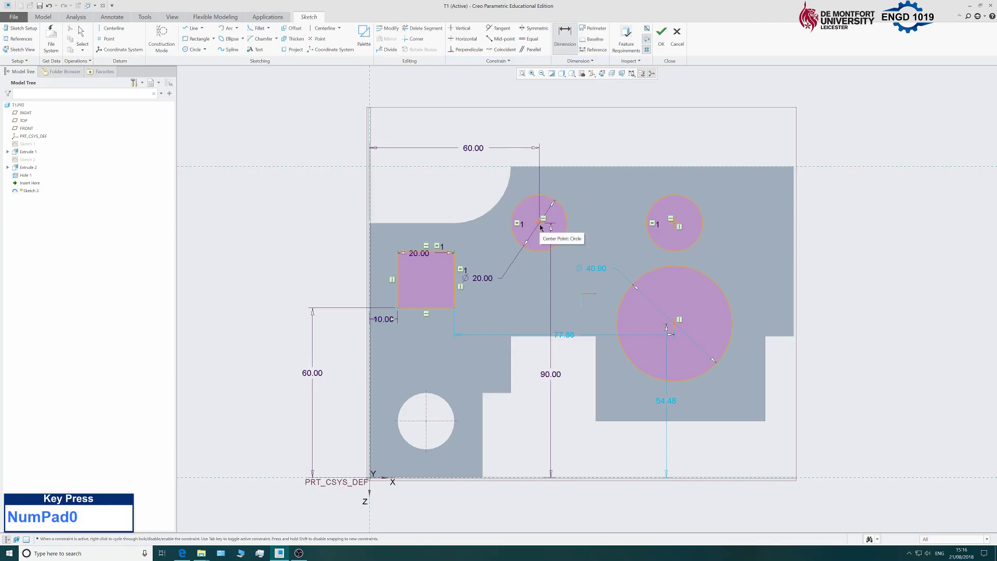
Dimension the horizontal distance between the two small circles' centres as 50 mm.
left_click(544, 235)
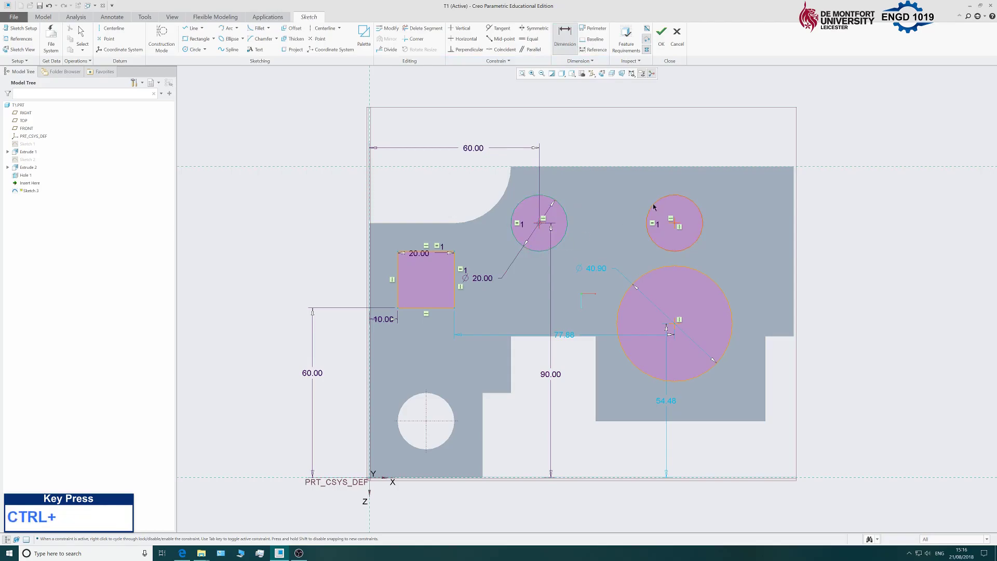
left_click(677, 227, "ctrl")
middle_click(598, 154)
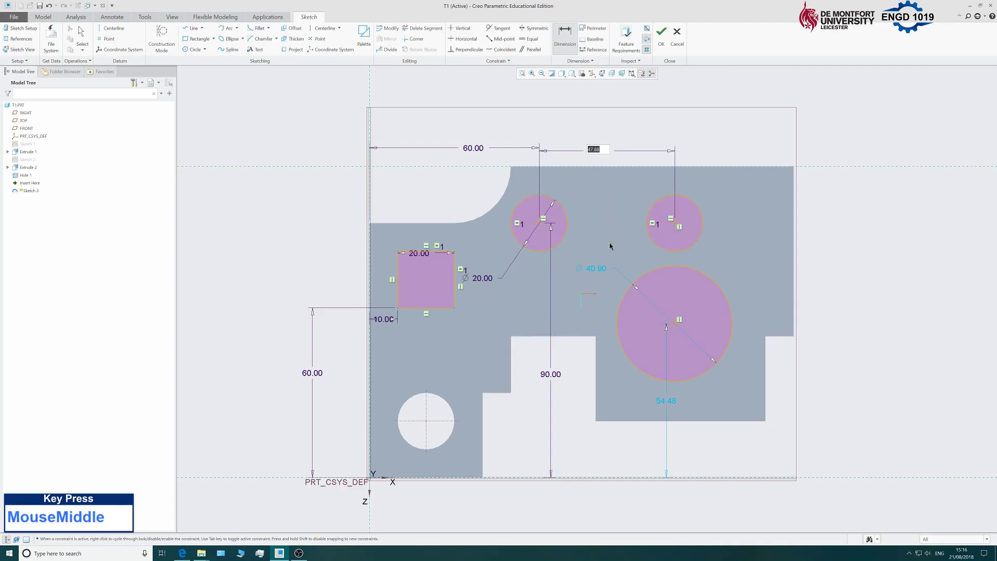
type("50")
key("Return")
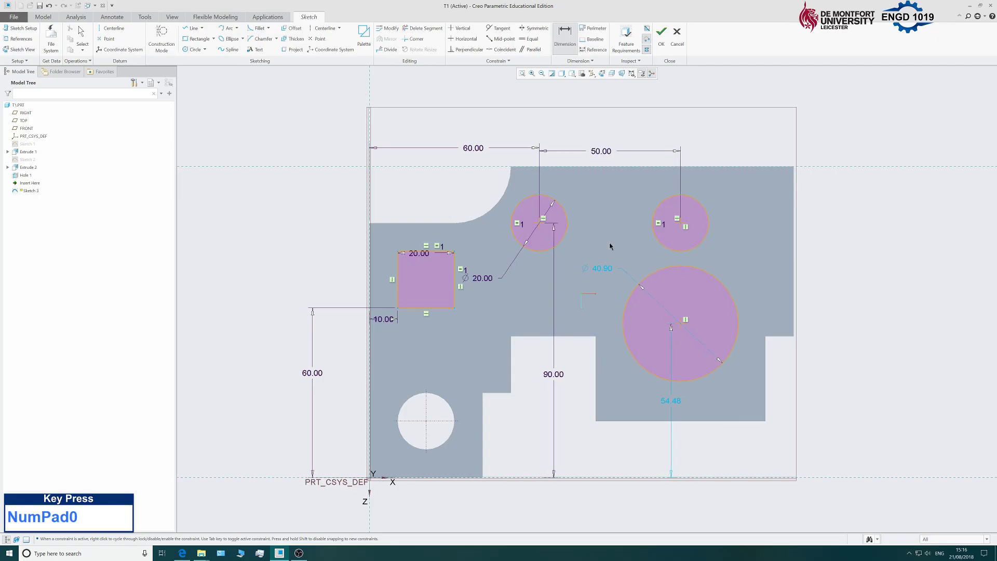
Set the large circle's diameter to 40 mm and its centre height above the bottom reference to 50 mm.
double_click(602, 269)
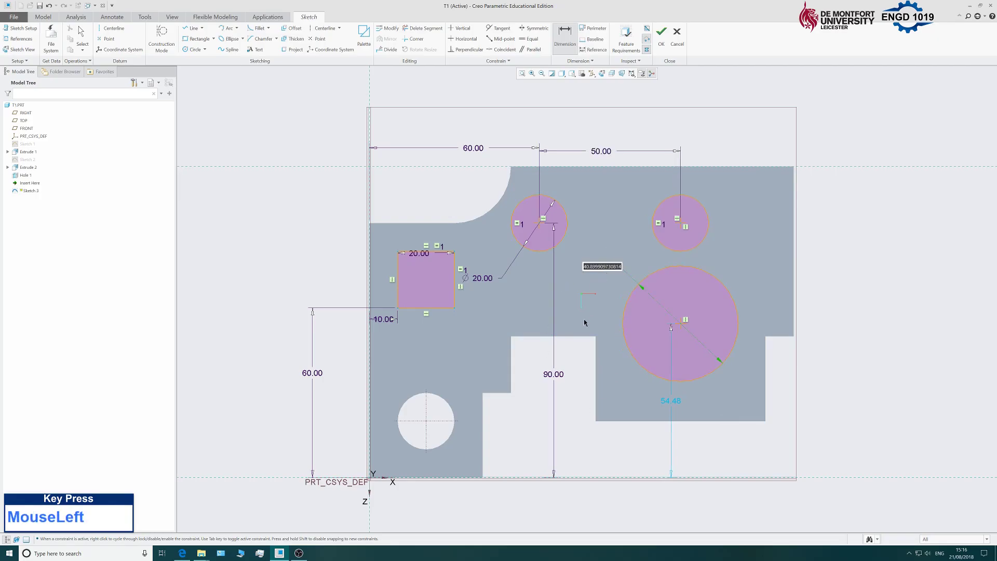
type("40")
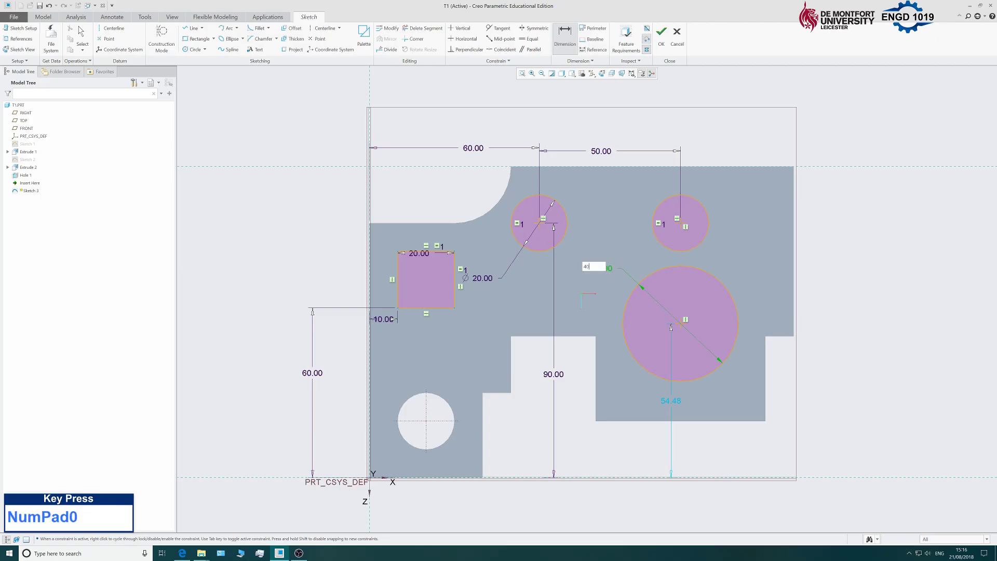
key("Return")
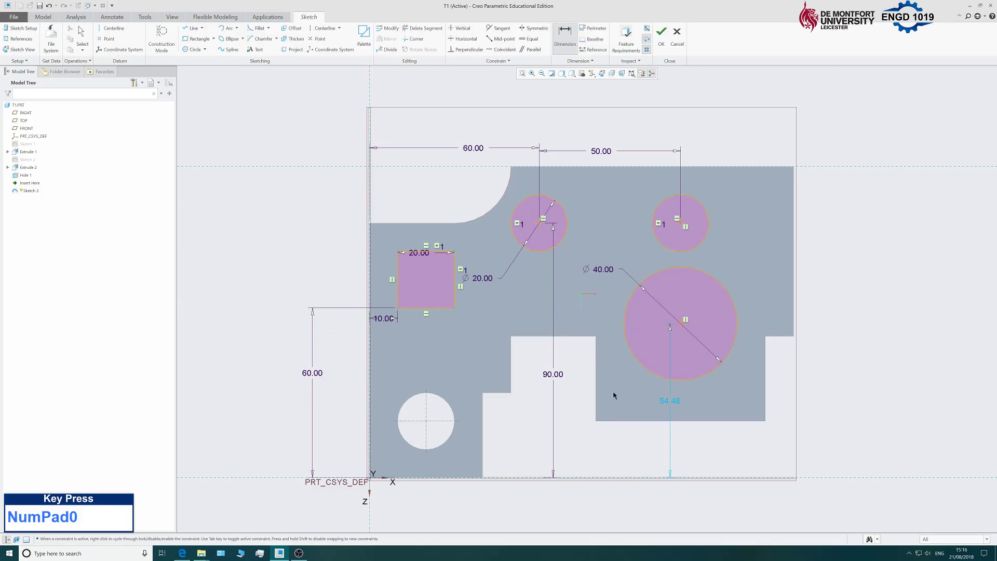
double_click(669, 401)
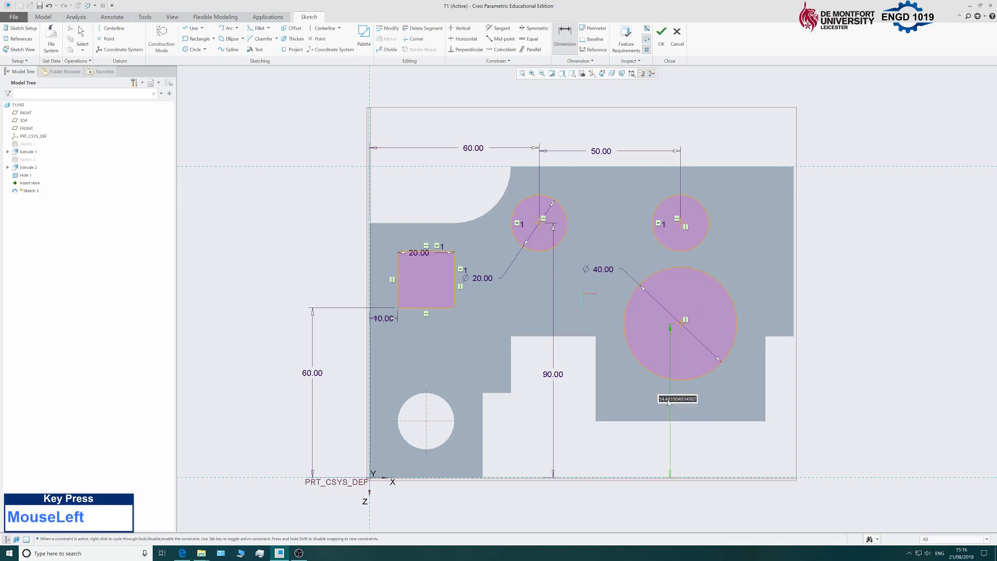
type("50")
key("Return")
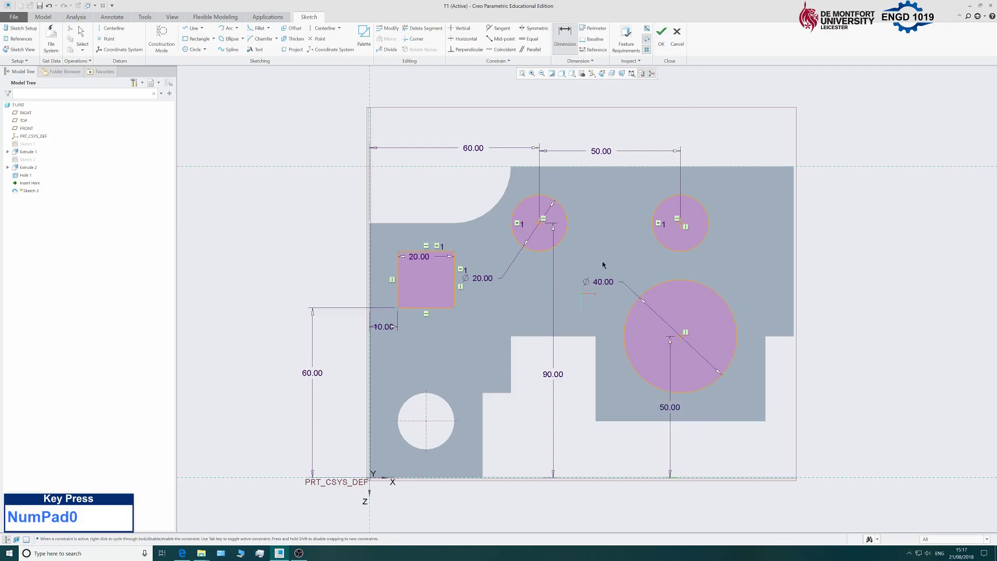
Finish the sketch and extrude its square and three circles as a Through All material cut into the plate.
left_click(662, 35)
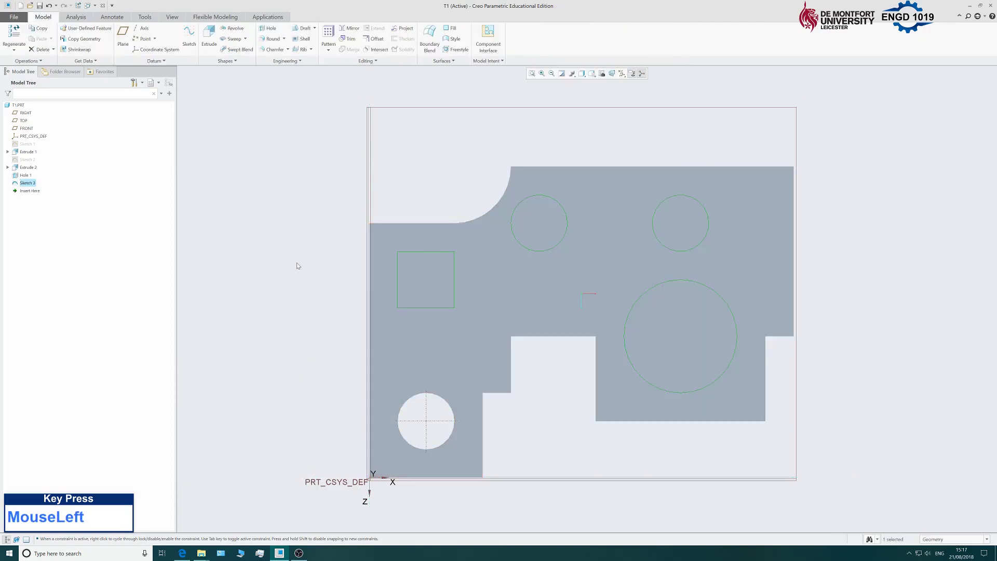
middle_click_drag(304, 260, 285, 231)
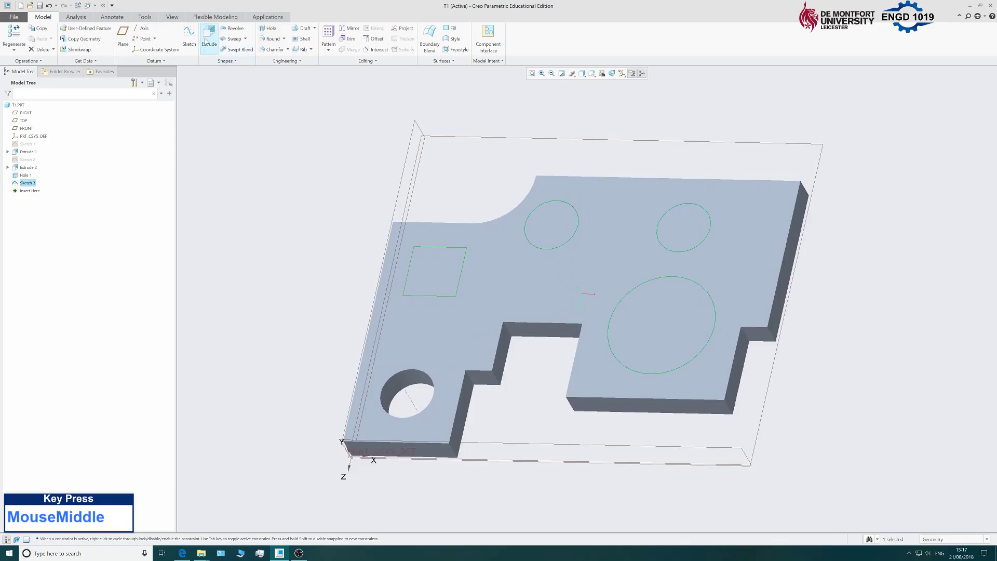
left_click(208, 39)
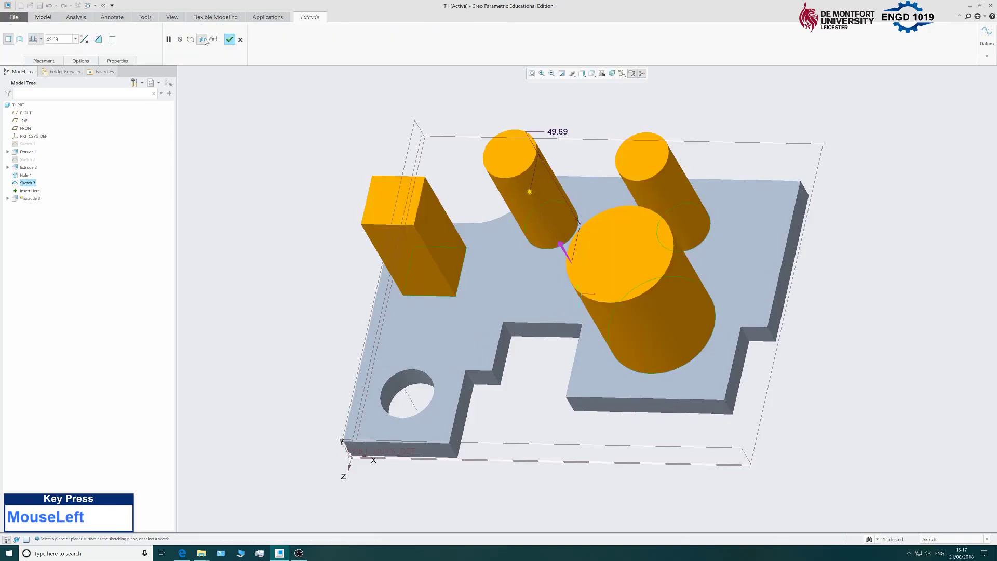
left_click(84, 41)
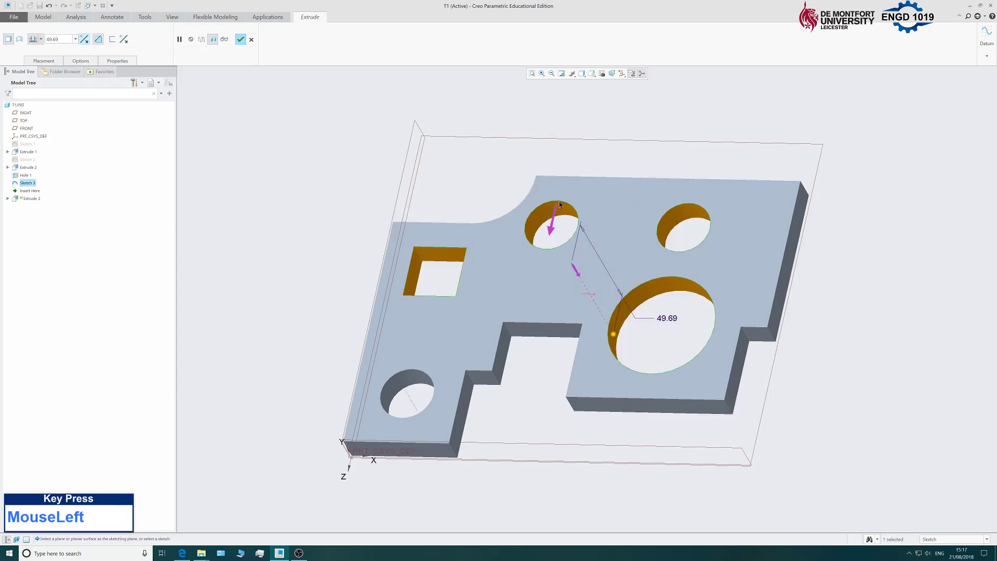
left_click(40, 40)
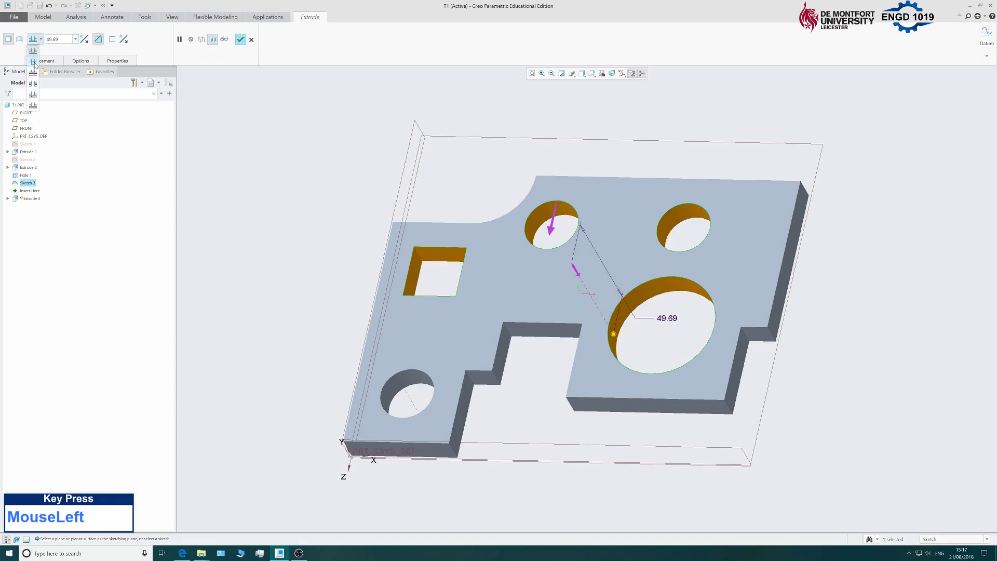
left_click(34, 85)
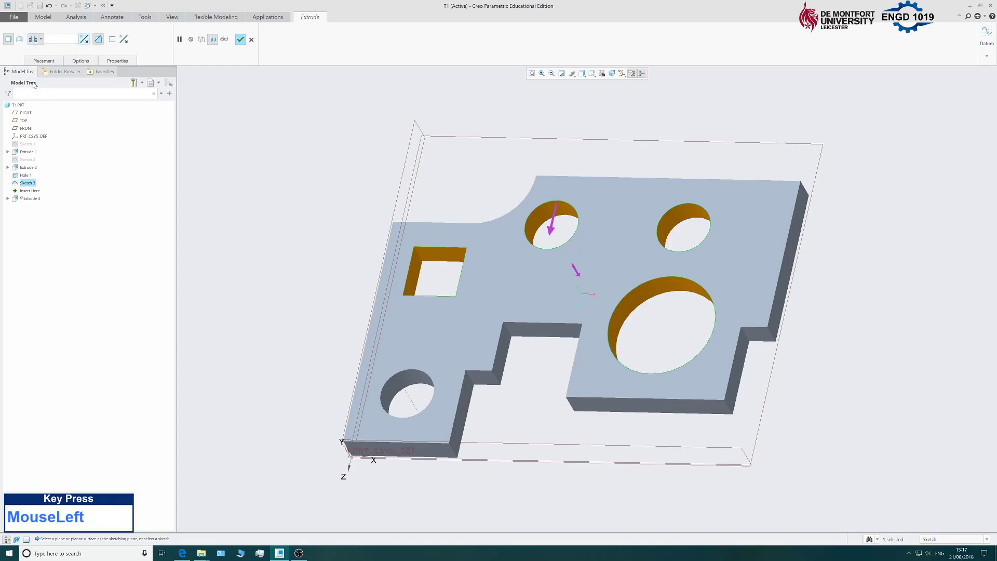
left_click(241, 40)
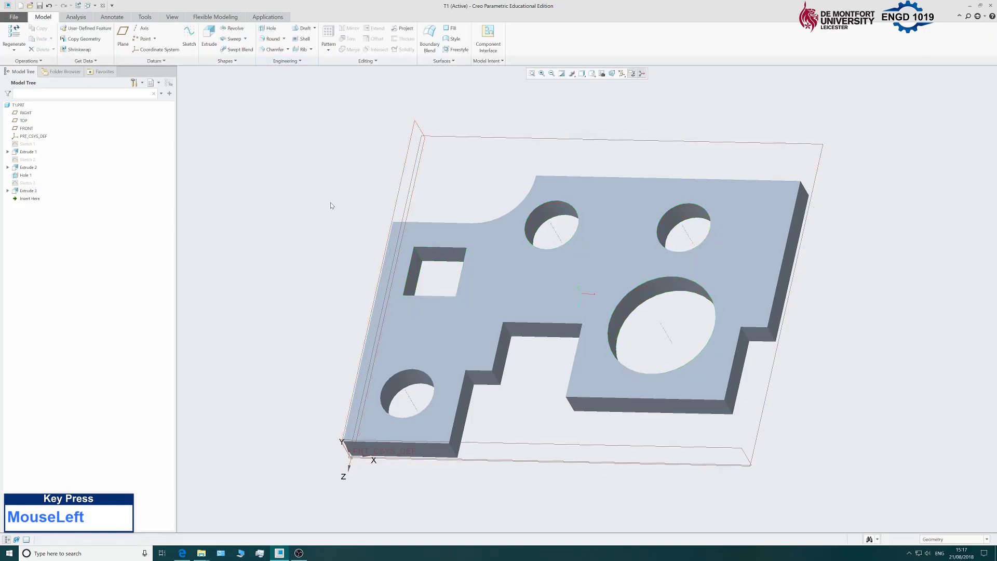
mouse_move(357, 199)
middle_mouse_down()
mouse_move(351, 182)
mouse_move(340, 198)
mouse_move(392, 178)
mouse_move(444, 175)
mouse_move(374, 189)
mouse_move(356, 213)
mouse_move(364, 194)
mouse_move(363, 204)
middle_mouse_up()
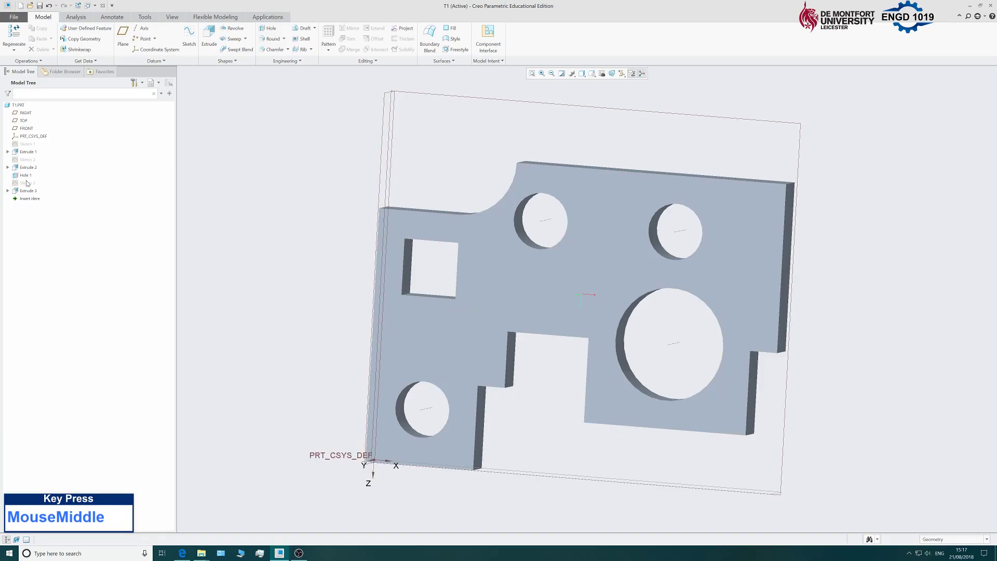
Edit the base rectangle sketch of the plate, set its overall width to 200 mm and finish the sketch.
left_click(28, 145)
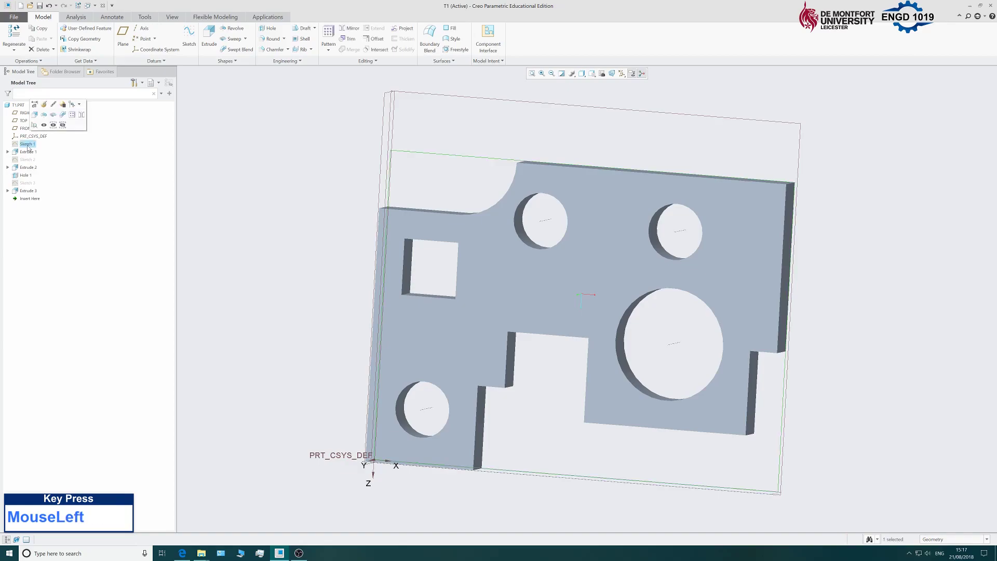
left_click(44, 106)
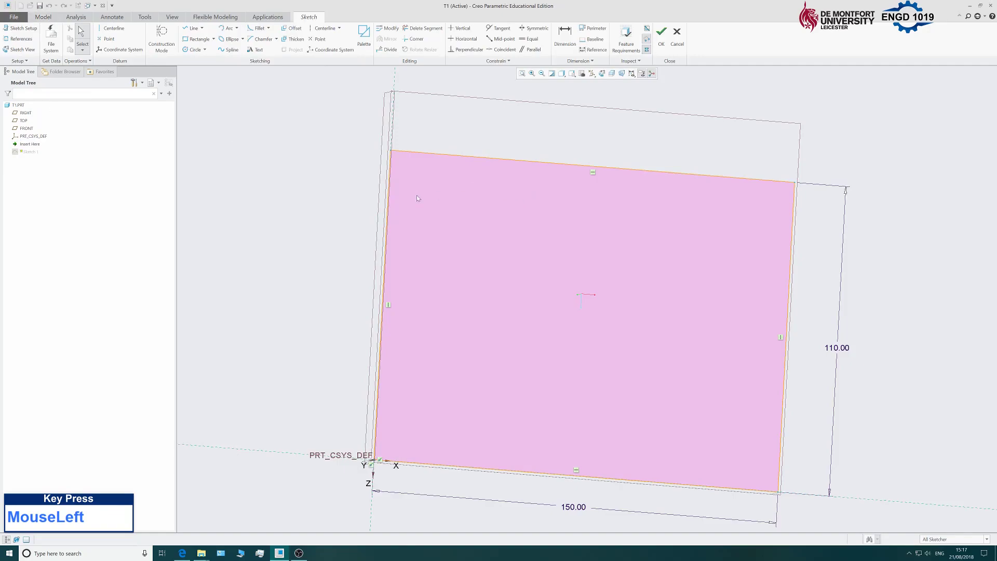
scroll(569, 301, "up", 4)
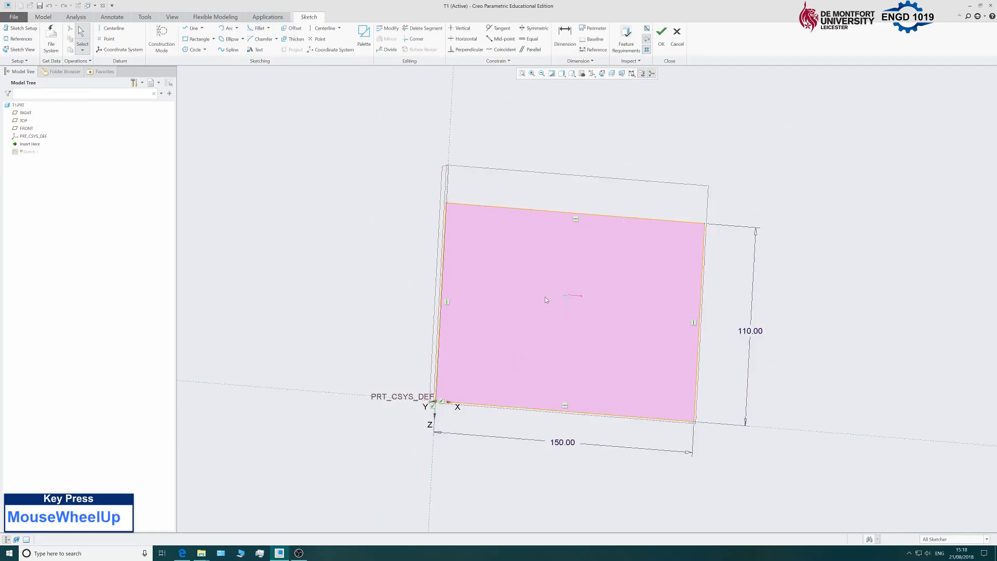
scroll(550, 347, "down", 1)
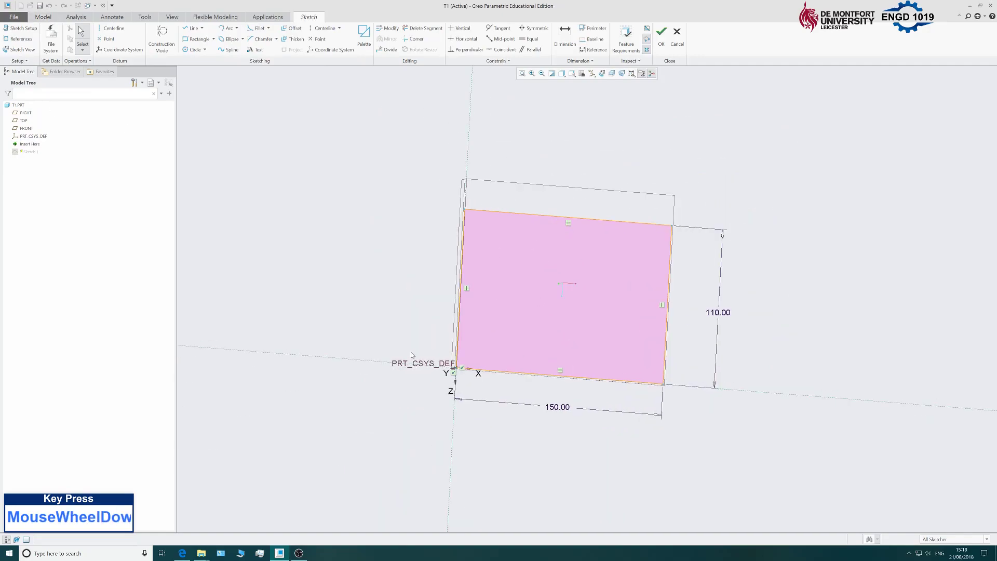
double_click(559, 408)
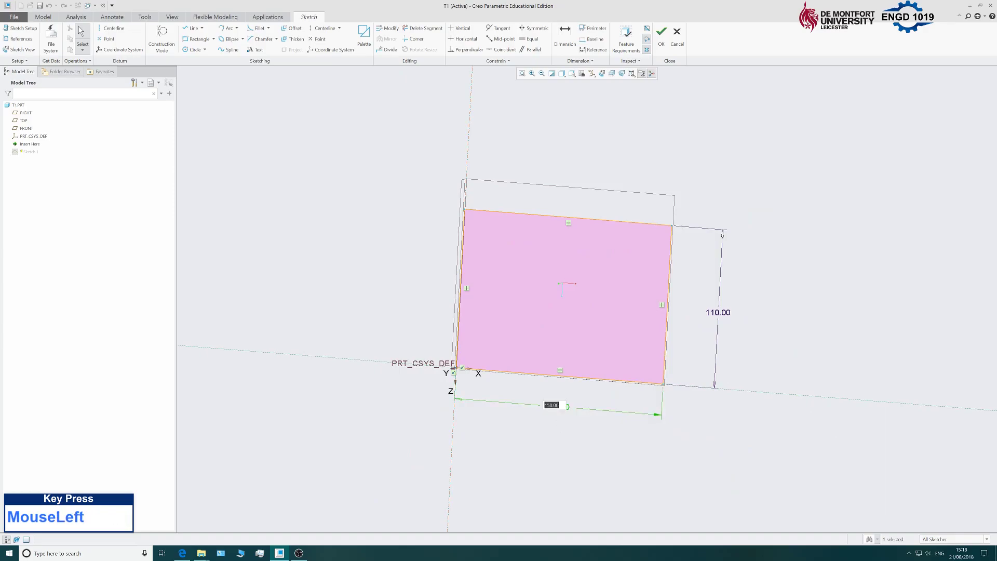
type("200")
key("Return")
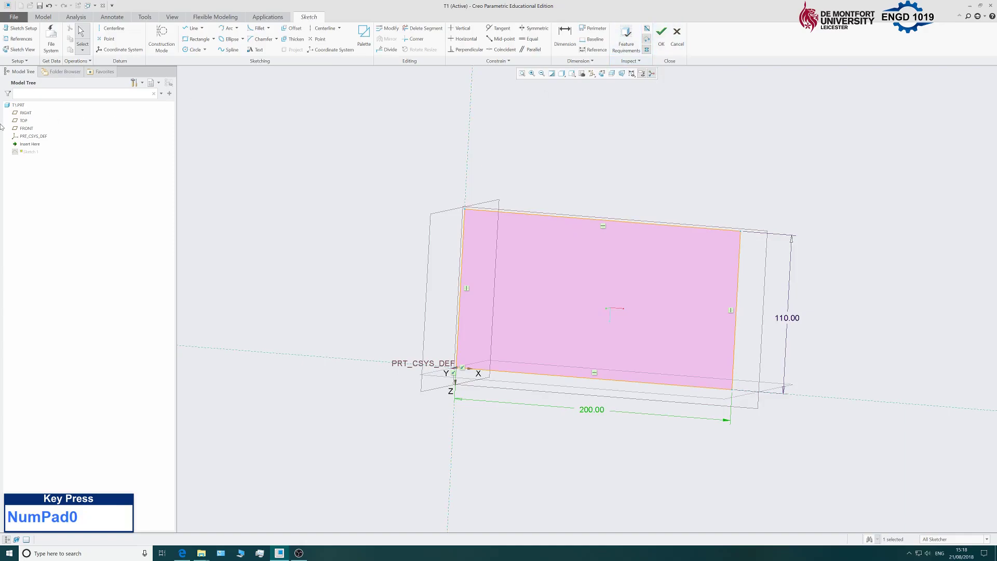
left_click(662, 37)
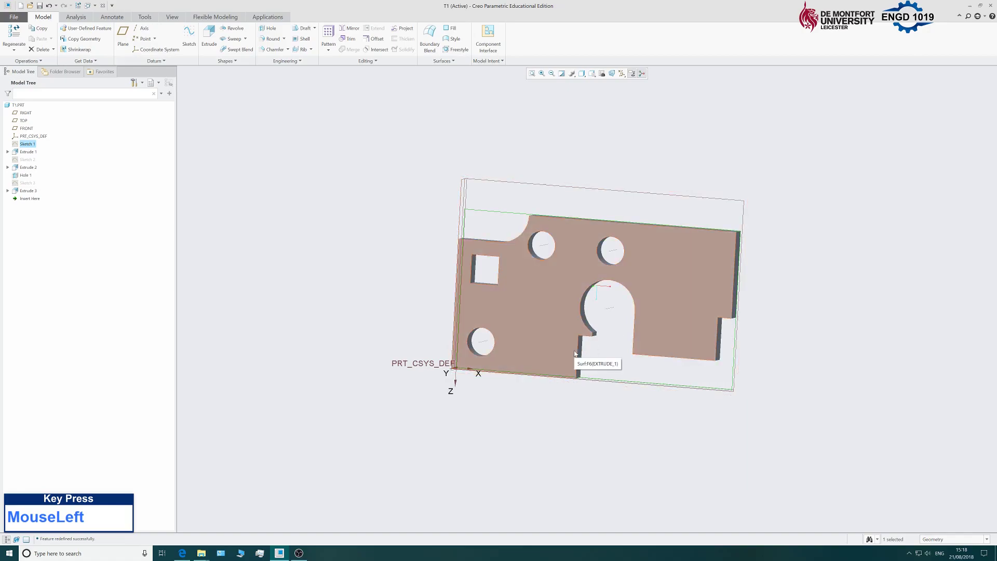
Reopen the base rectangle sketch, set its overall width to 150 mm and finish the sketch.
right_click(31, 145)
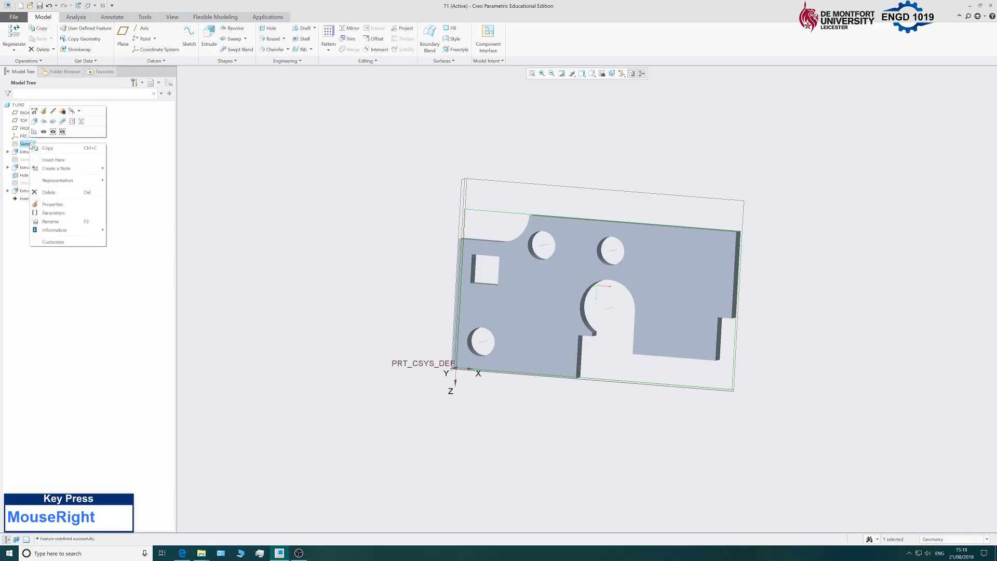
left_click(44, 111)
double_click(592, 410)
type("150")
middle_click(592, 409)
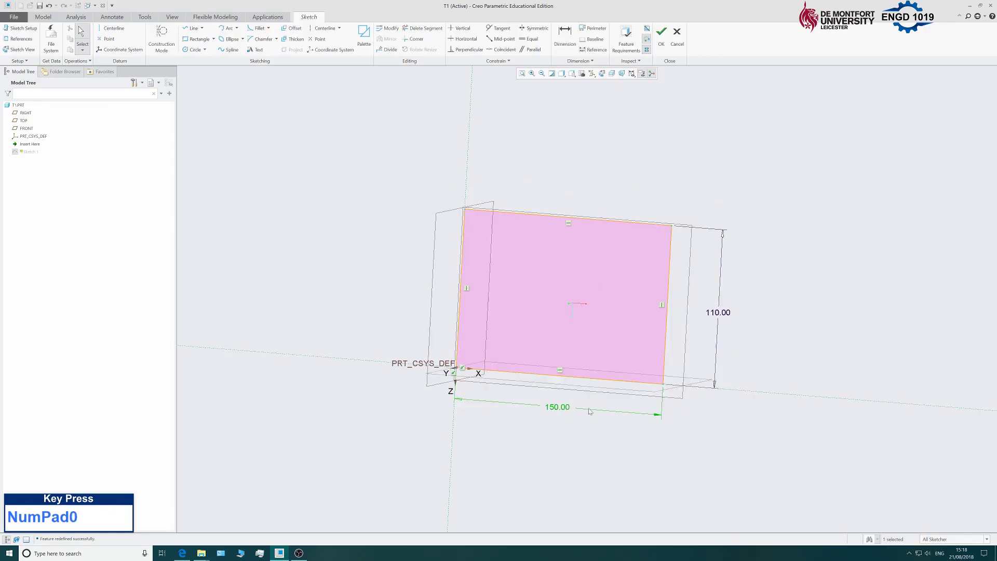
left_click(661, 35)
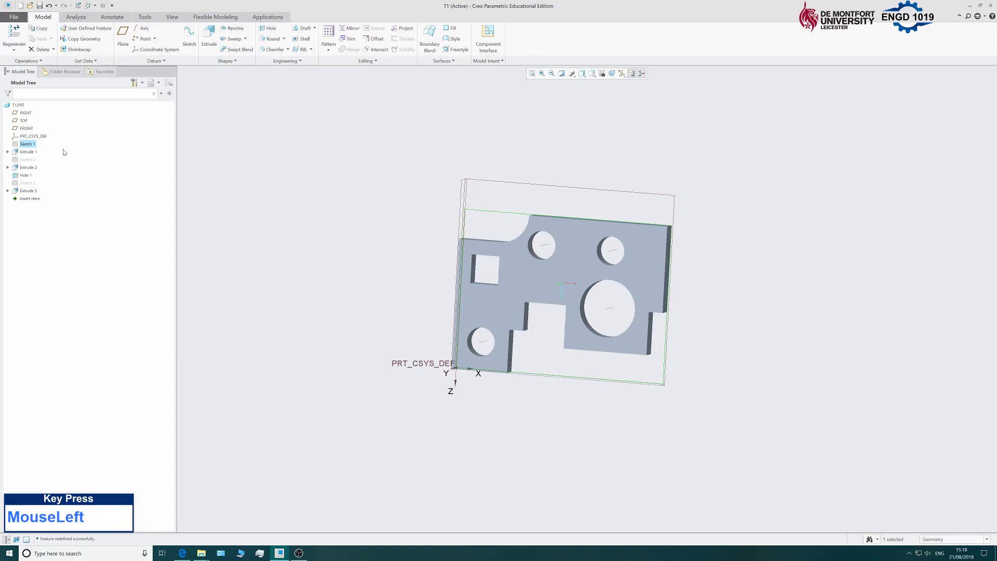
Edit the definition of the plate's base extrusion and set its depth to 20 mm.
left_click(33, 154)
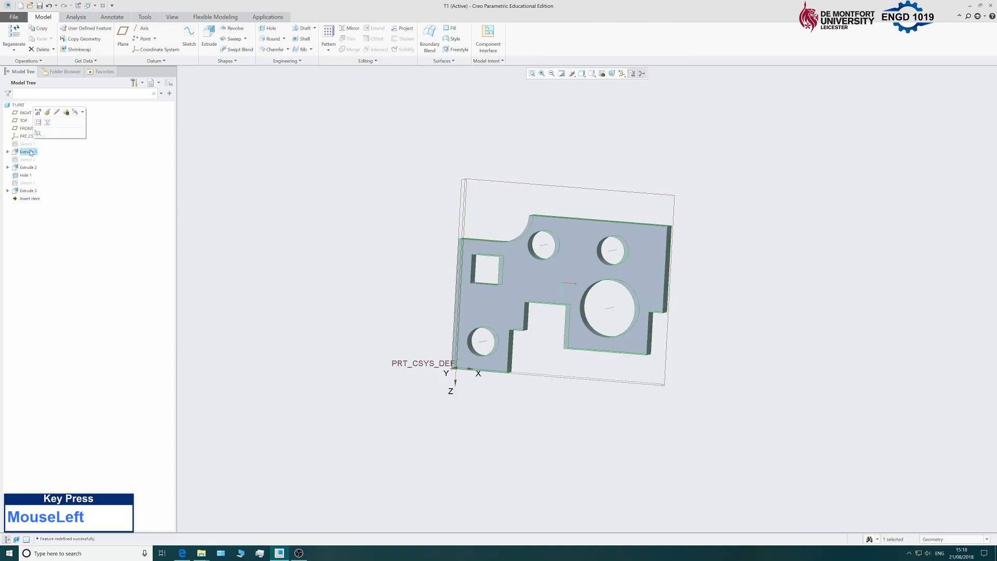
left_click(48, 112)
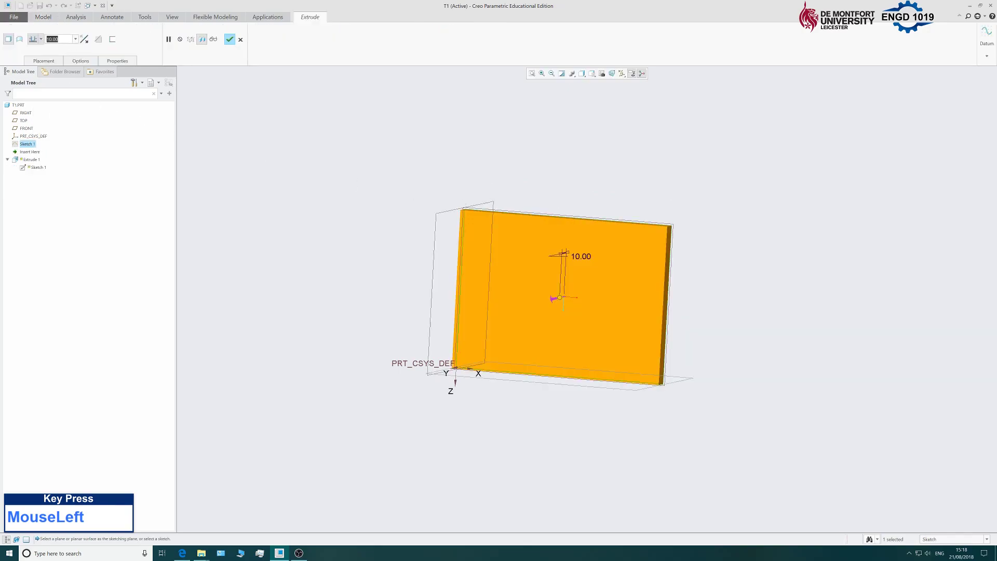
type("20")
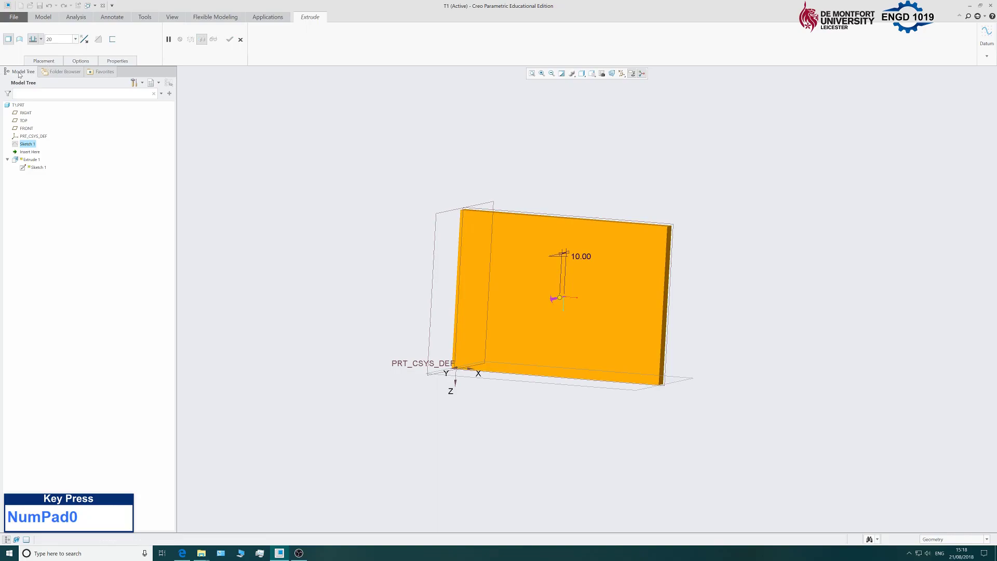
key("Return")
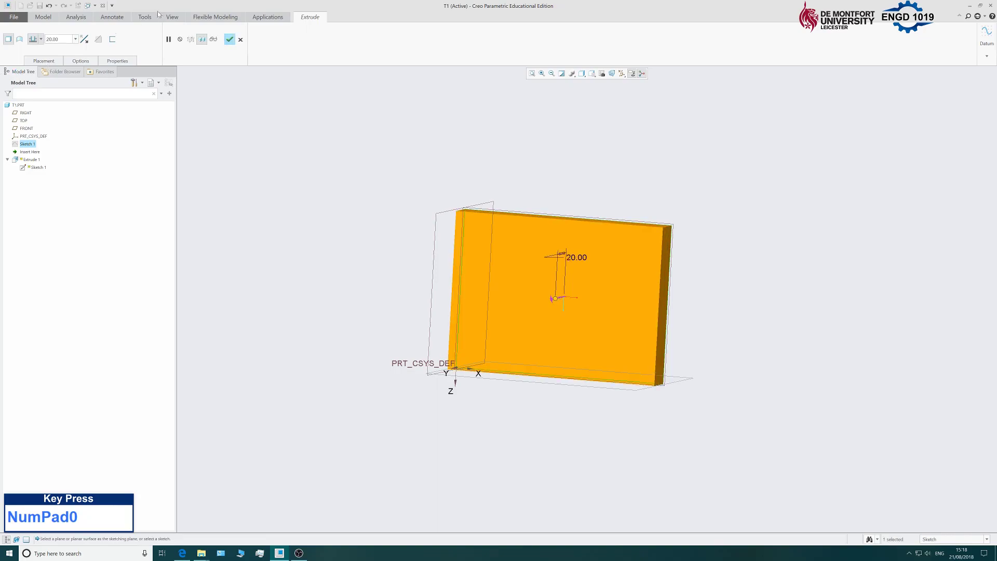
left_click(230, 39)
mouse_move(804, 270)
middle_mouse_down()
mouse_move(728, 274)
mouse_move(814, 260)
middle_mouse_up()
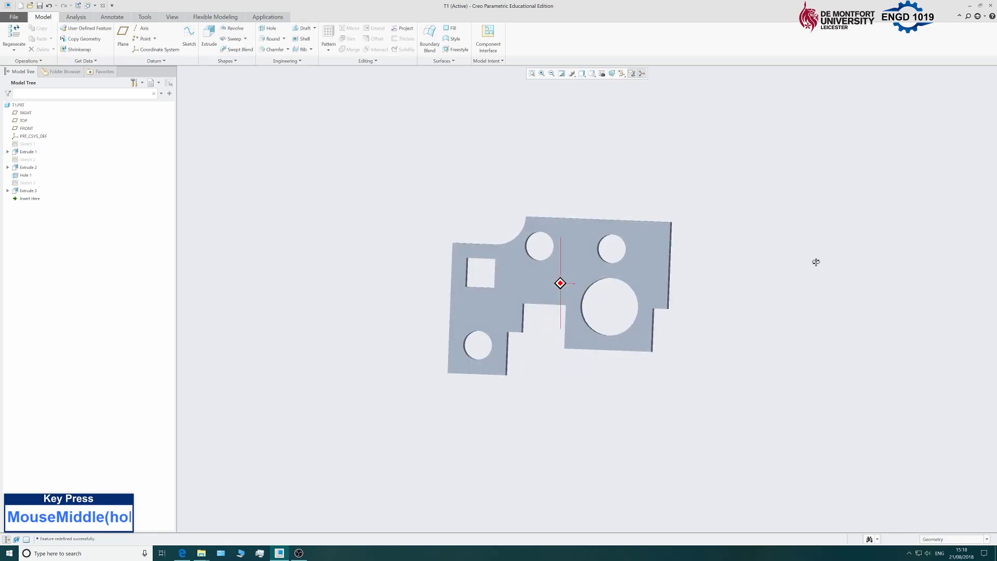
Redefine the plate's base extrusion with a depth of 10 mm and clear the selection.
left_click(29, 154)
right_click(29, 153)
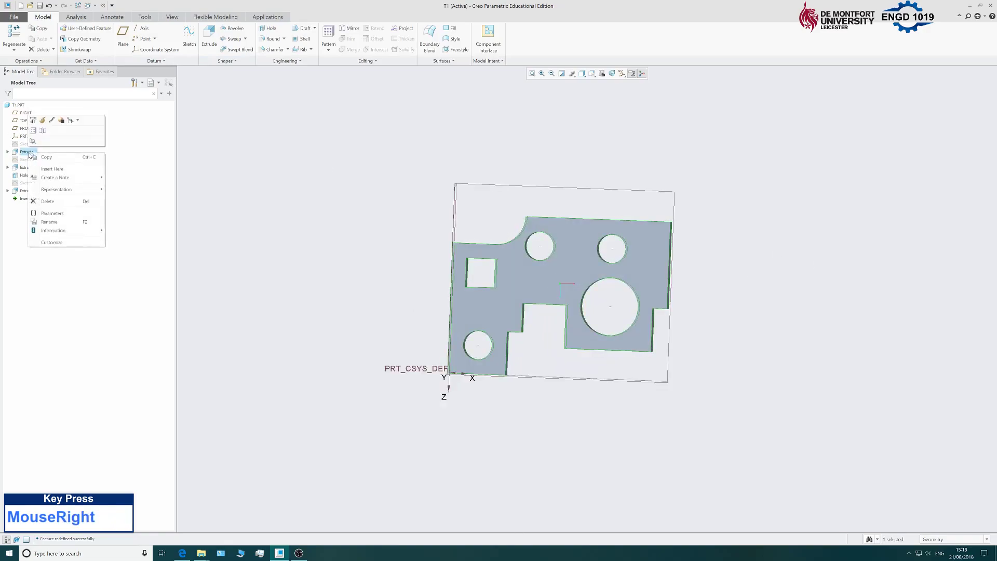
left_click(42, 121)
double_click(592, 254)
type("10")
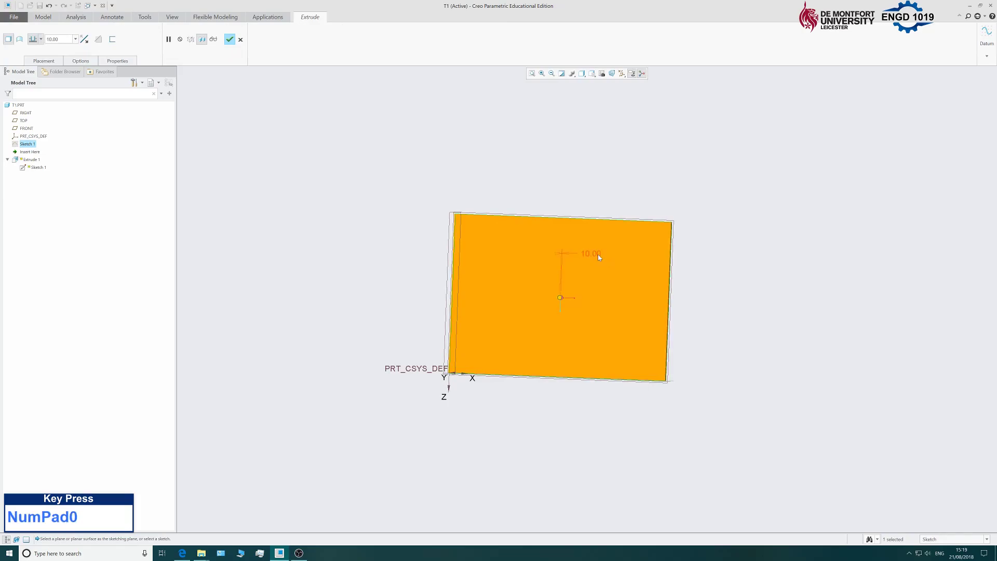
left_click(230, 40)
left_click(379, 238)
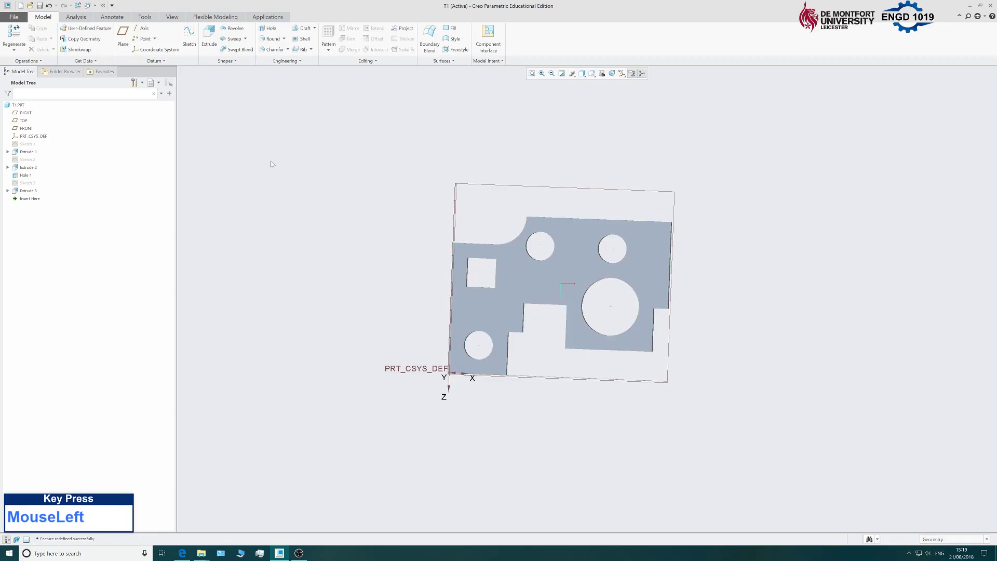
Save the part as T1.PRT in the Tutorials folder.
left_click(18, 20)
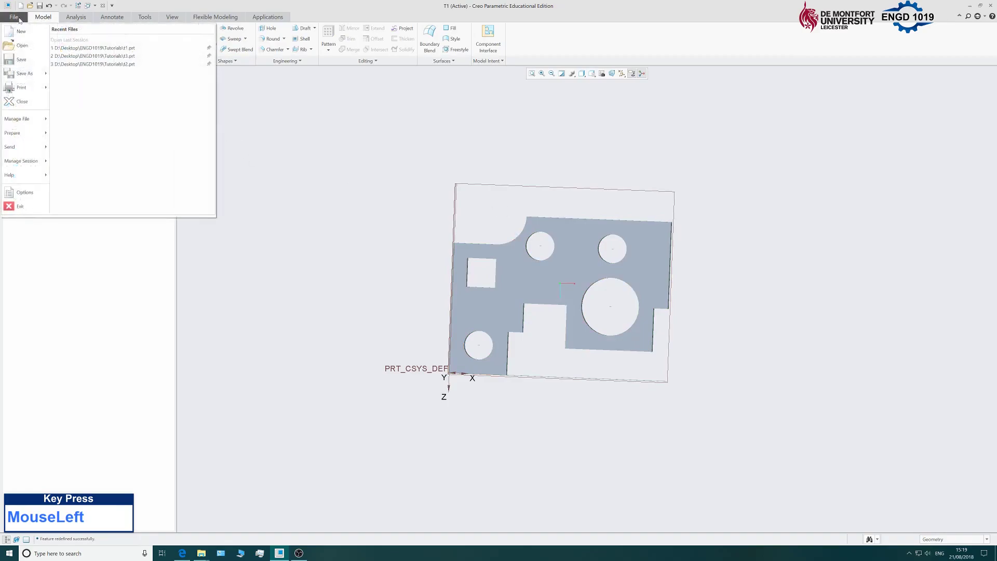
left_click(34, 61)
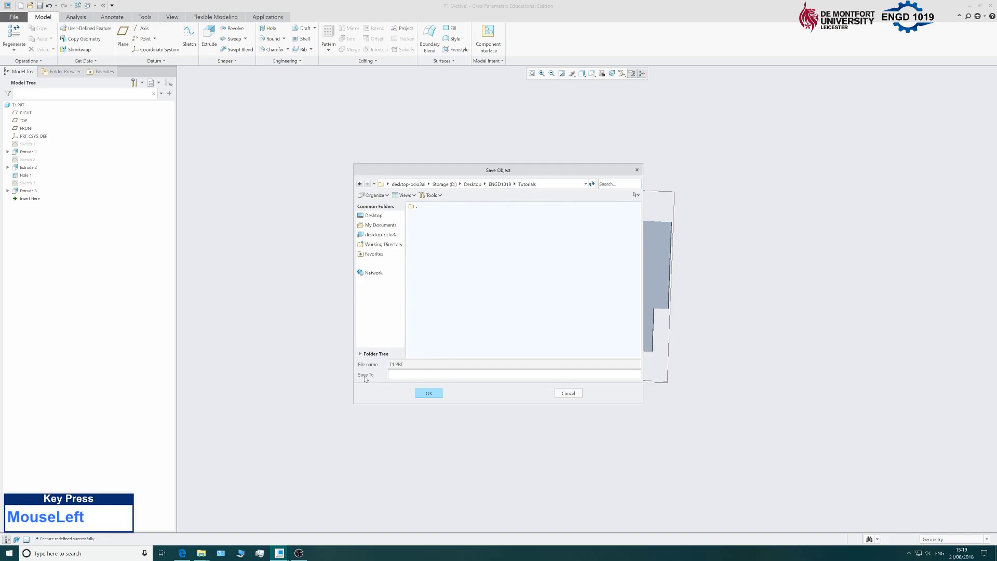
left_click(427, 392)
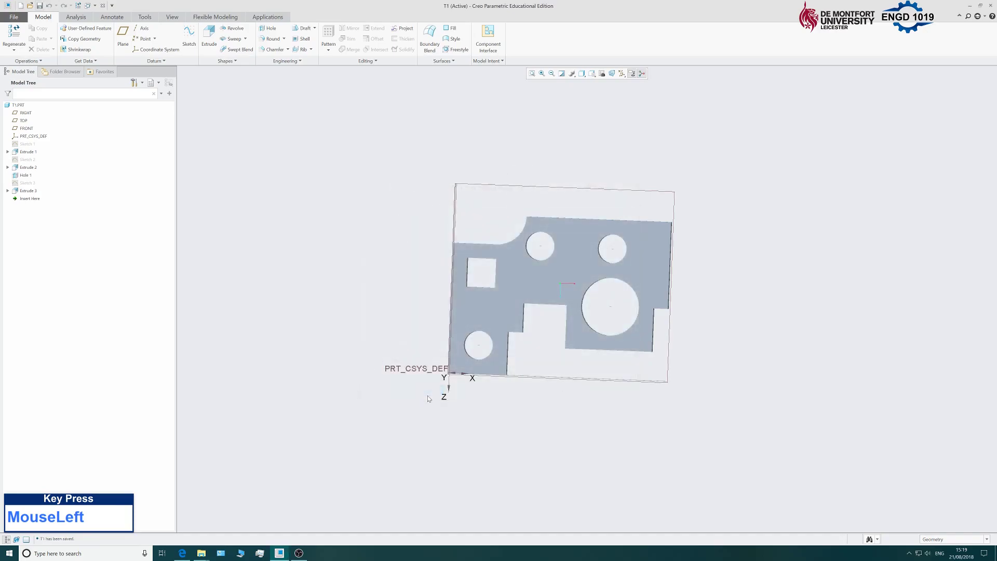